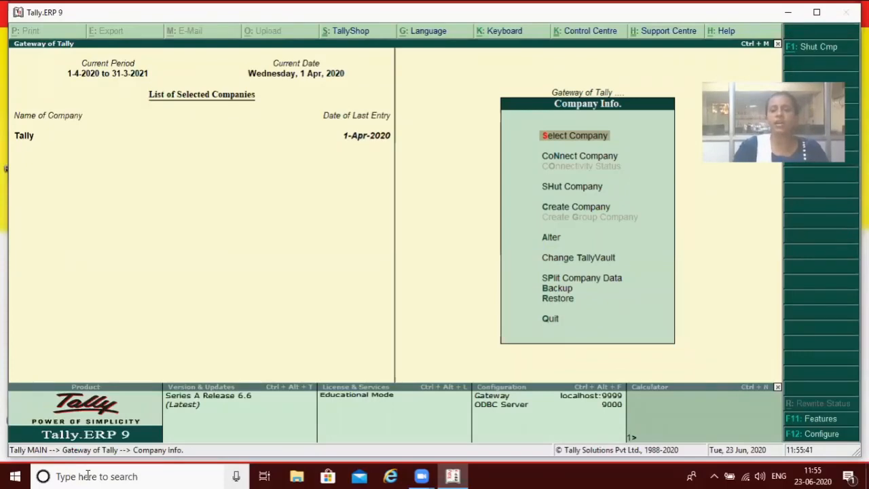
- Open the company Rahul and log in by entering its user name and password
{"action": "key", "text": "Return"}
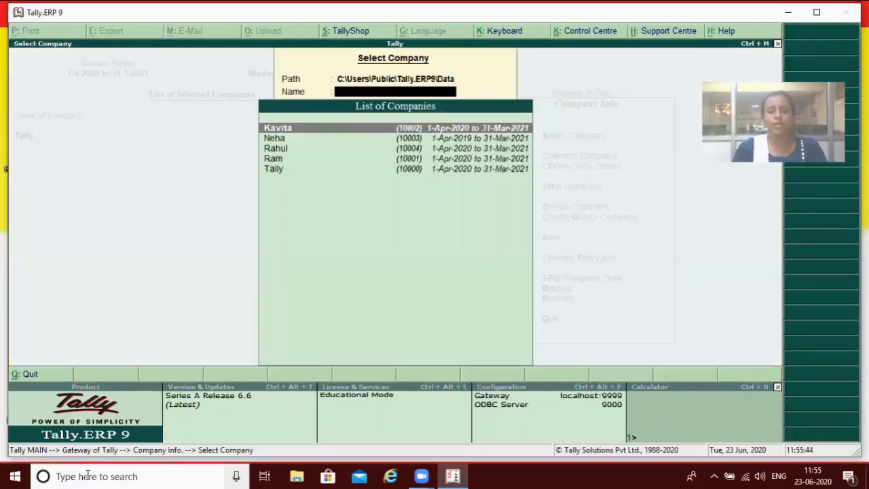
{"action": "key", "text": "Down"}
{"action": "key", "text": "Down"}
{"action": "key", "text": "Return"}
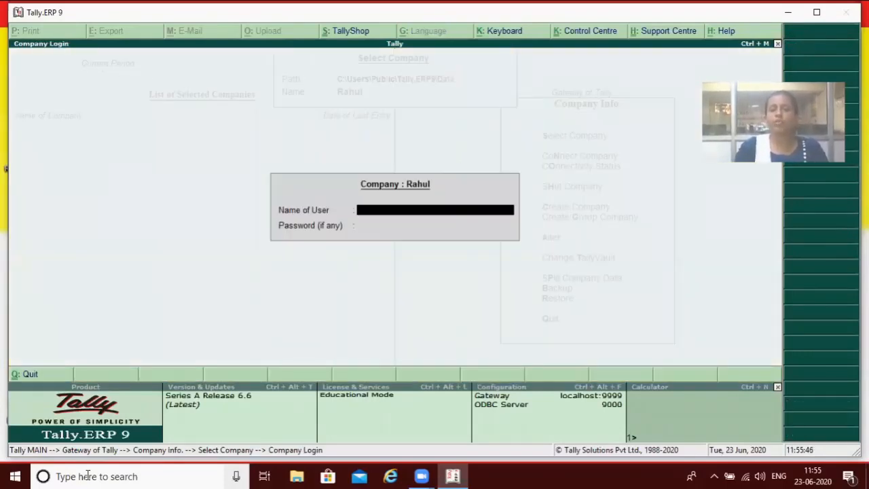
{"action": "type", "text": "rahul"}
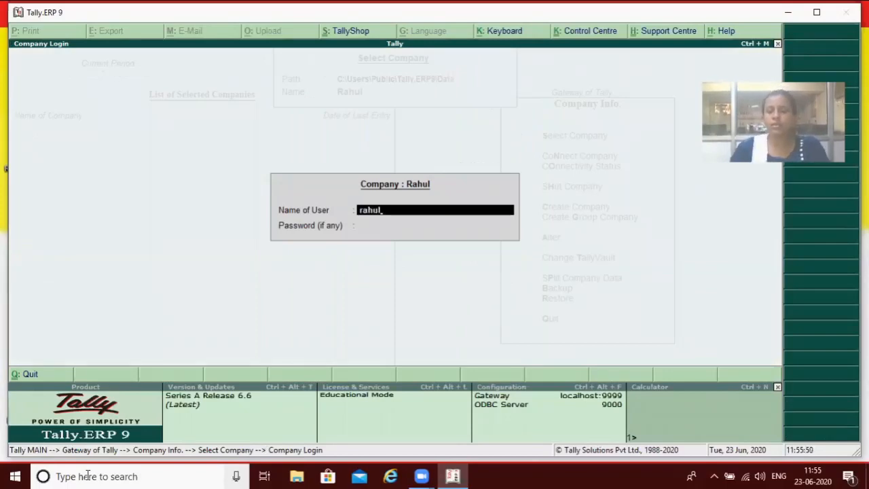
{"action": "key", "text": "Return"}
{"action": "type", "text": "**"}
{"action": "key", "text": "Return"}
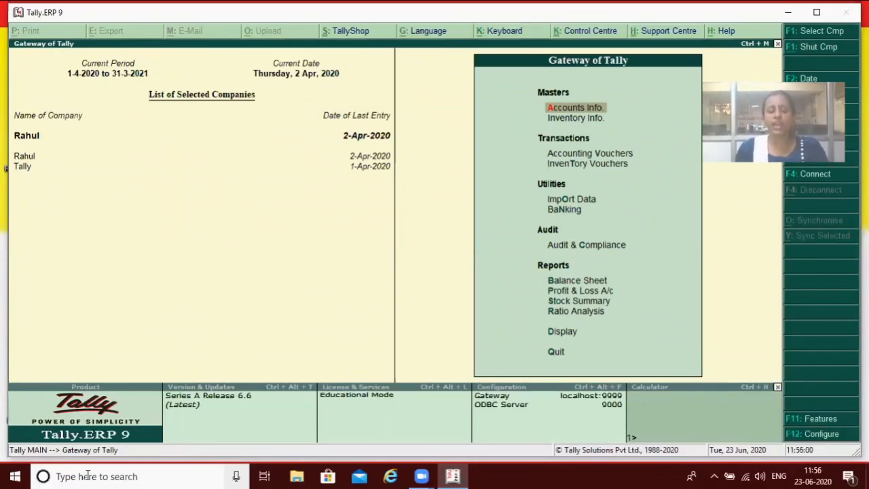
- Review the accounts and inventory master configuration, checking the component list details (Bill of Materials) option, and accept the settings
{"action": "key", "text": "F12"}
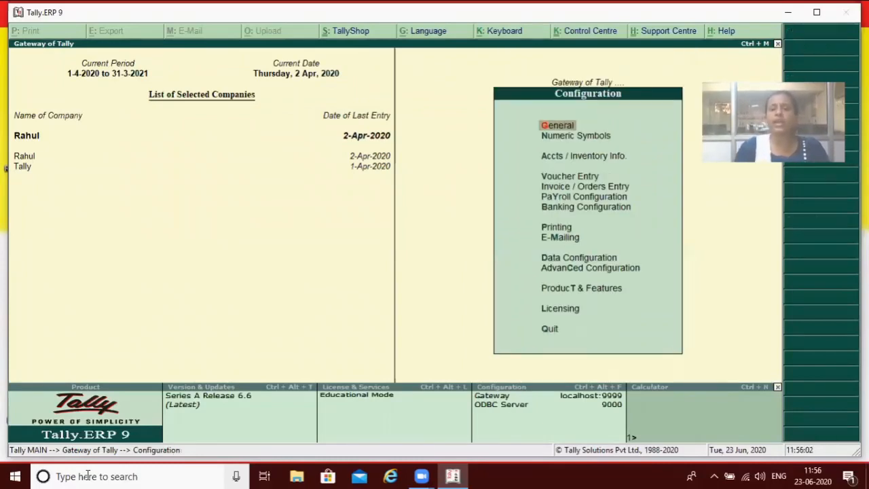
{"action": "key", "text": "Down"}
{"action": "key", "text": "Down"}
{"action": "key", "text": "Return"}
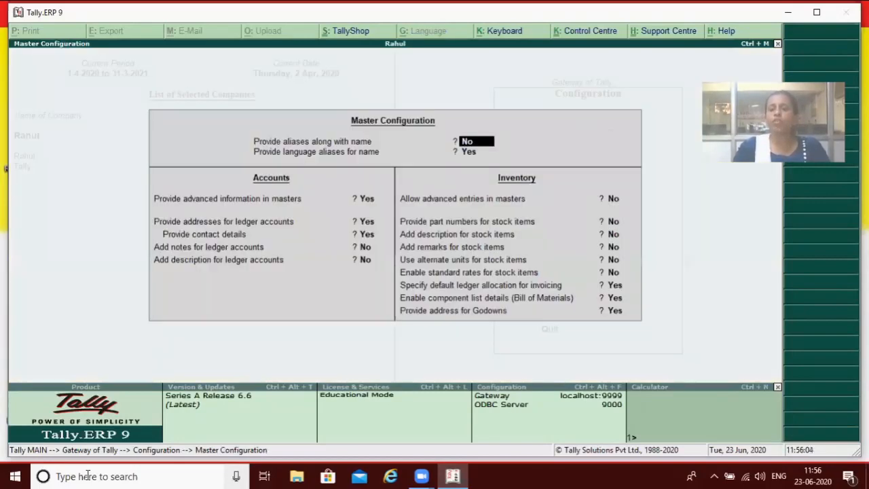
{"action": "key", "text": "Return"}
{"action": "key", "text": "Return"}
{"action": "key", "text": "Return"}
{"action": "key", "text": "Return"}
{"action": "key", "text": "Return"}
{"action": "key", "text": "Return"}
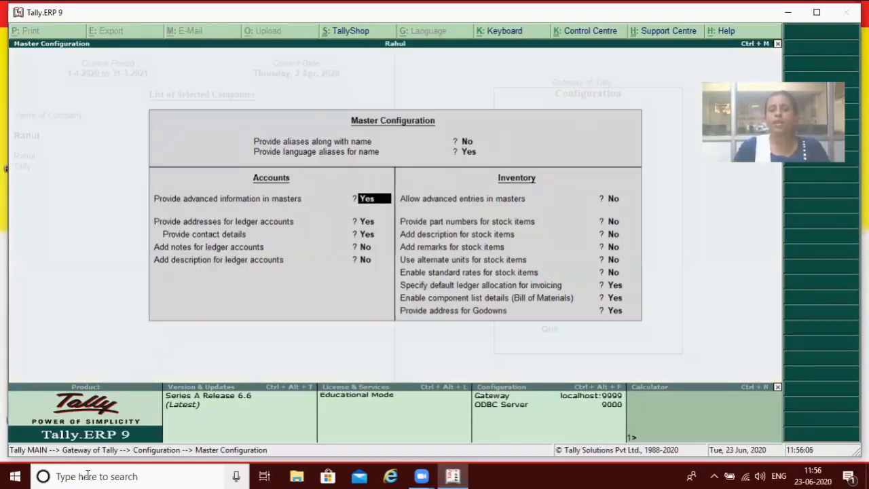
{"action": "key", "text": "Return"}
{"action": "key", "text": "Return"}
{"action": "key", "text": "Return"}
{"action": "key", "text": "Return"}
{"action": "key", "text": "Return"}
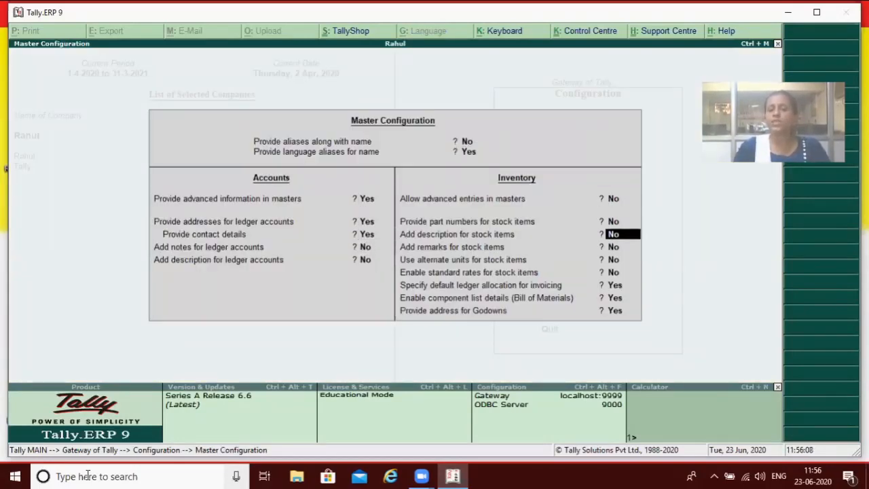
{"action": "key", "text": "Return"}
{"action": "key", "text": "Return"}
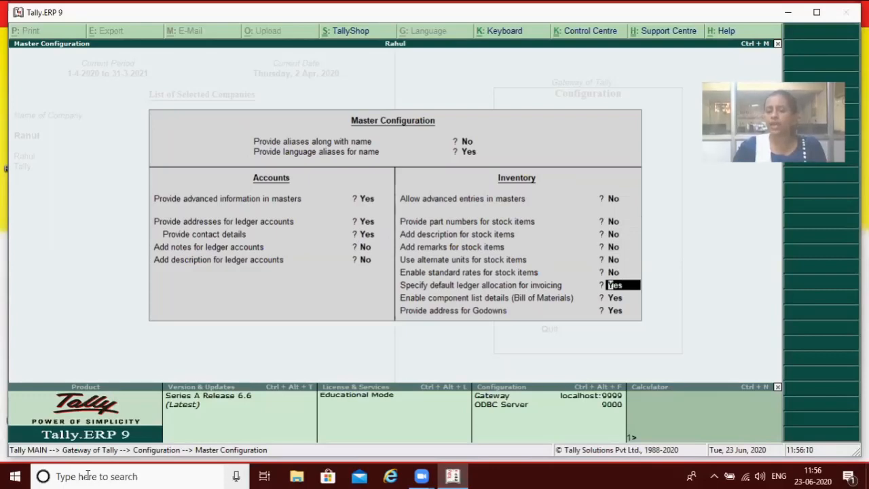
{"action": "key", "text": "Return"}
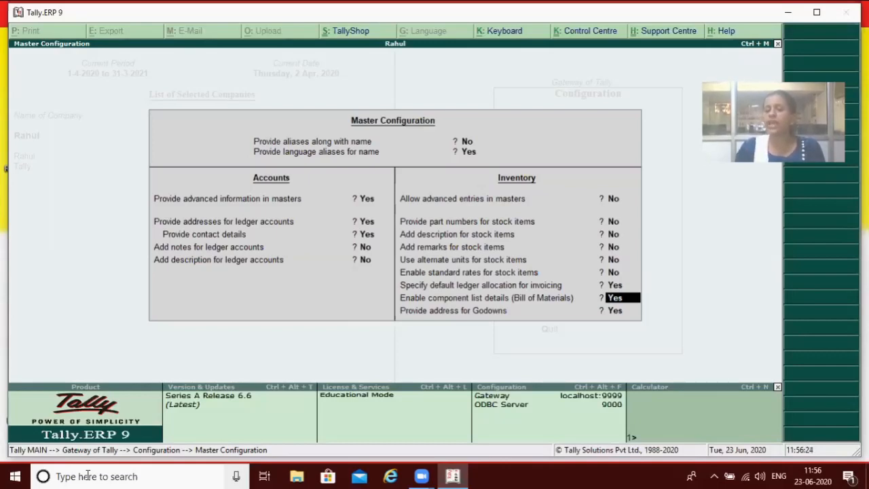
{"action": "key", "text": "Return"}
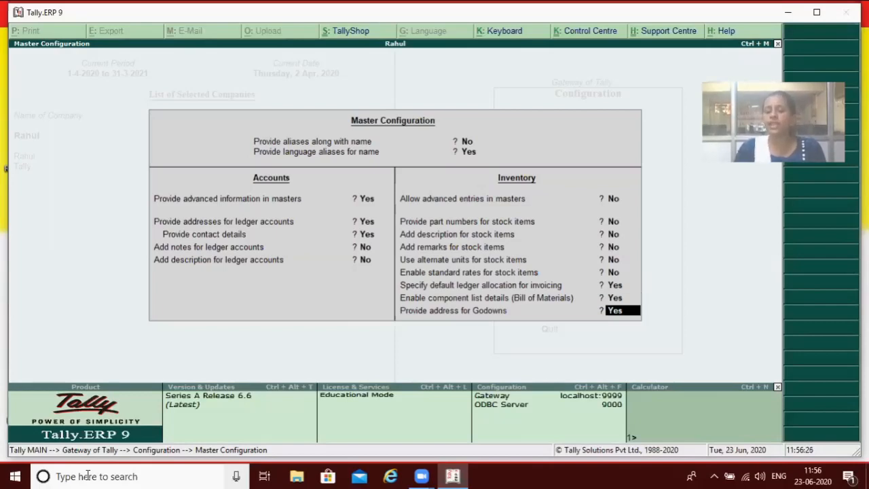
{"action": "key", "text": "Return"}
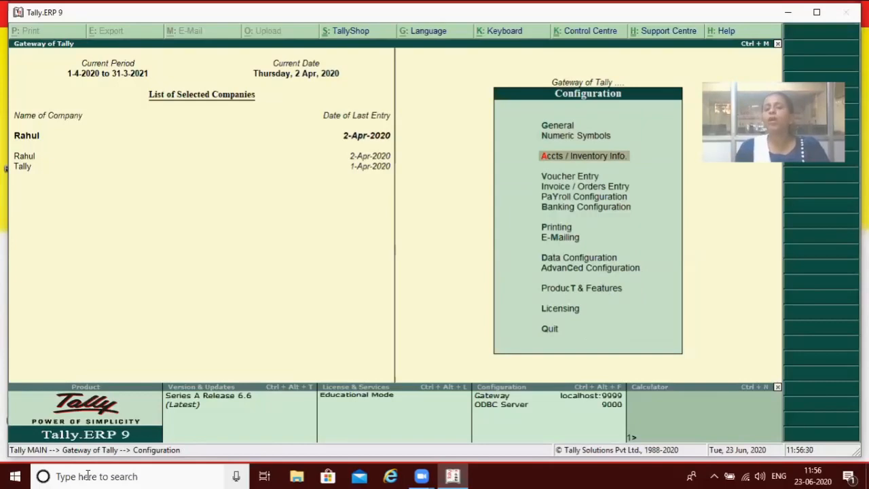
{"action": "key", "text": "Escape"}
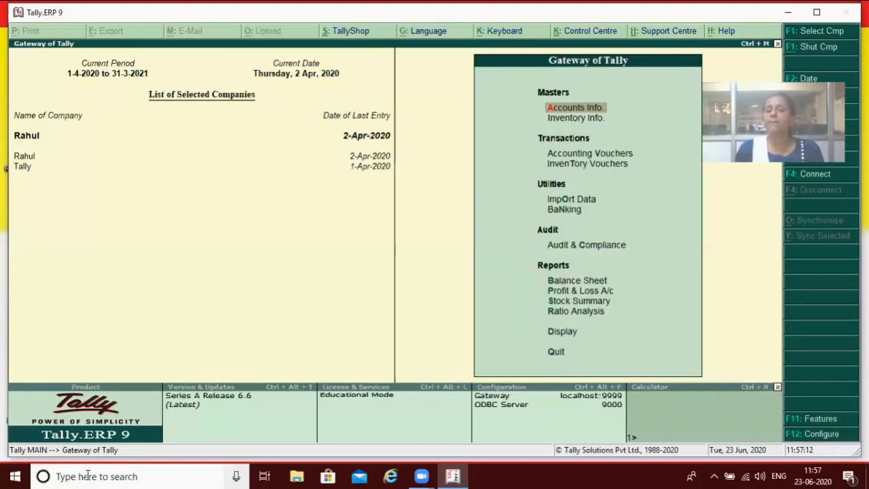
- Try to create a simple unit of measure with the symbol pcs in the inventory masters
{"action": "key", "text": "Down"}
{"action": "key", "text": "Return"}
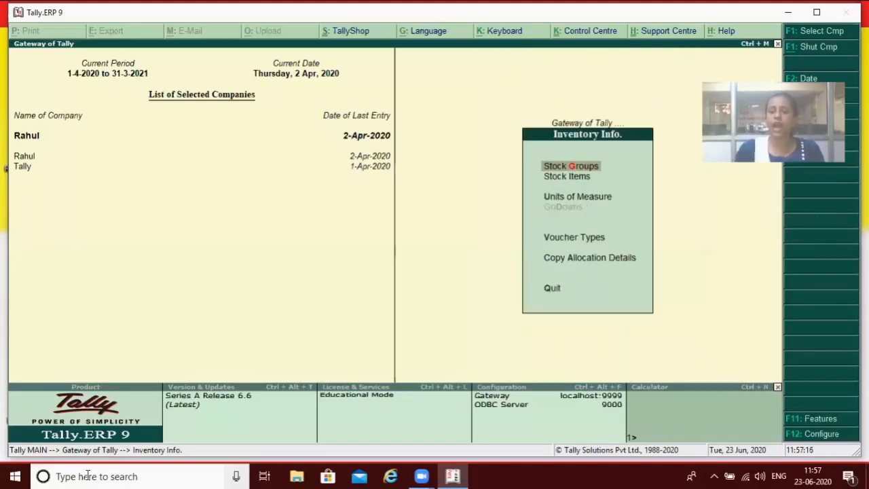
{"action": "key", "text": "Down"}
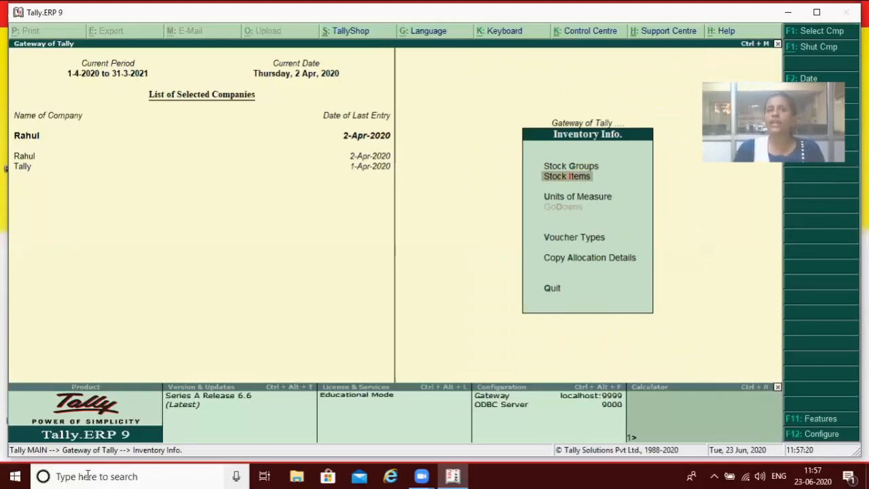
{"action": "key", "text": "Down"}
{"action": "key", "text": "Return"}
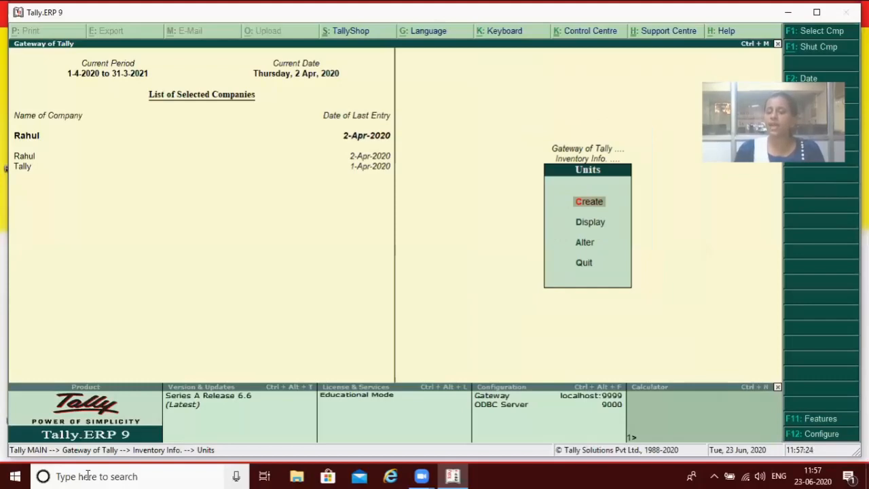
{"action": "key", "text": "Return"}
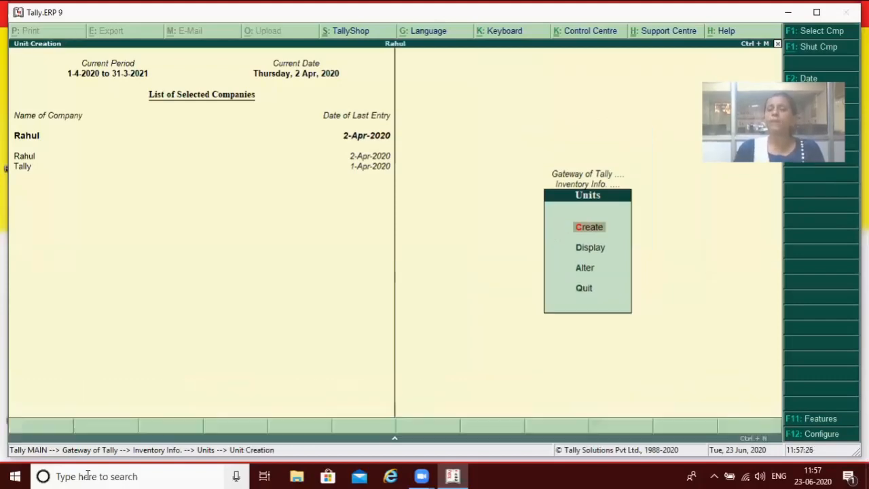
{"action": "type", "text": "pcs"}
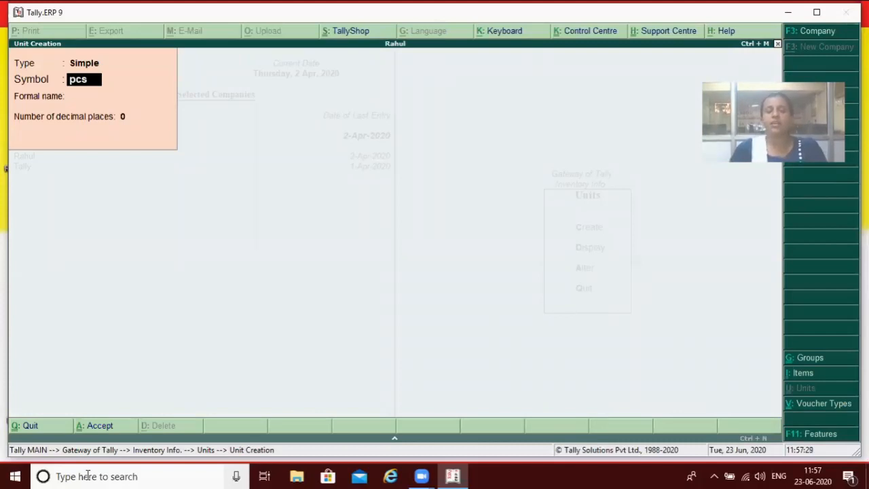
{"action": "key", "text": "Return"}
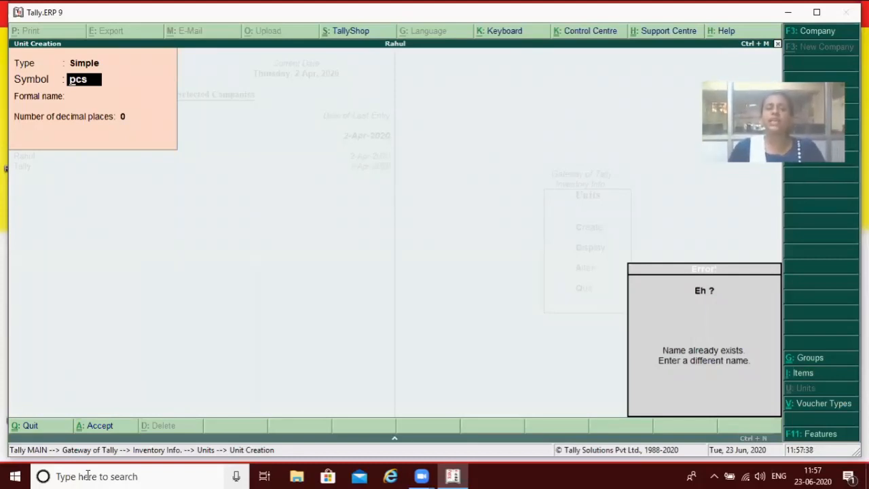
{"action": "key", "text": "Escape"}
{"action": "key", "text": "Escape"}
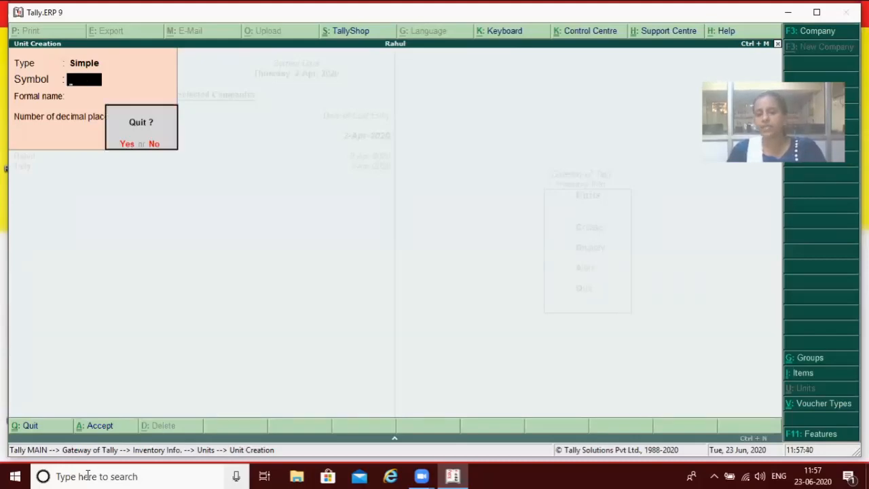
{"action": "key", "text": "Return"}
{"action": "key", "text": "Escape"}
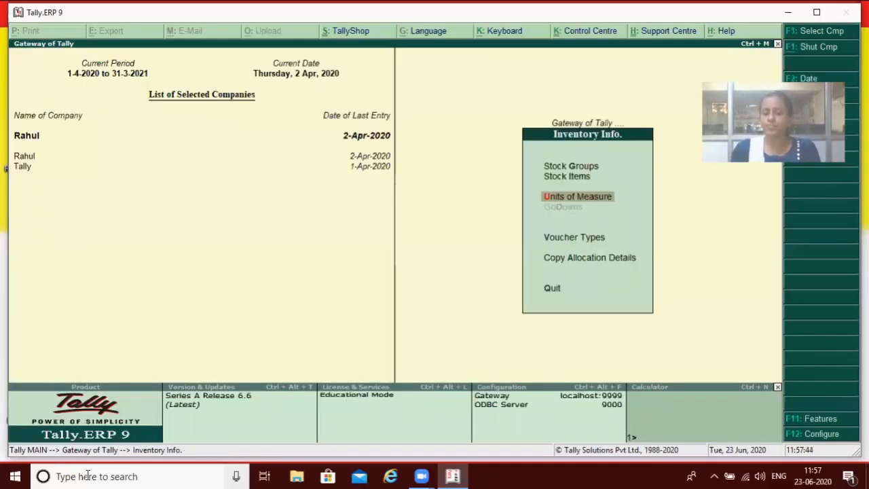
- Create a single stock group named Samsung under Primary, without adding item quantities
{"action": "key", "text": "Up"}
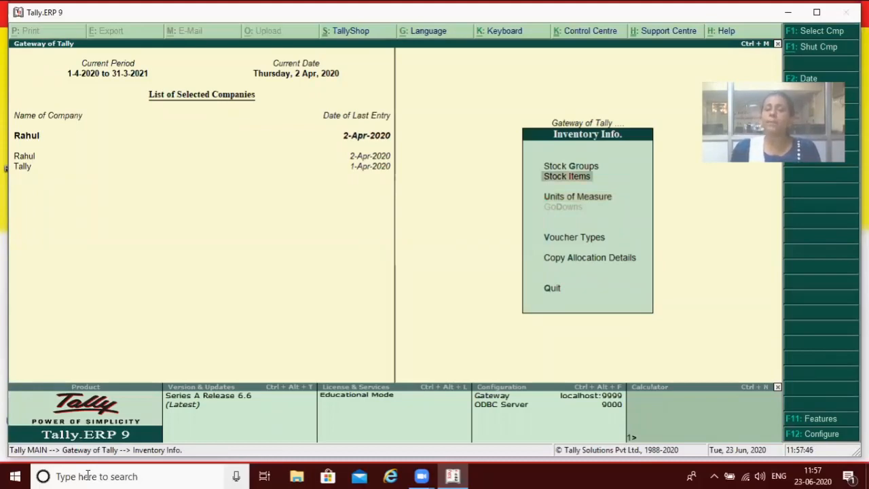
{"action": "key", "text": "Up"}
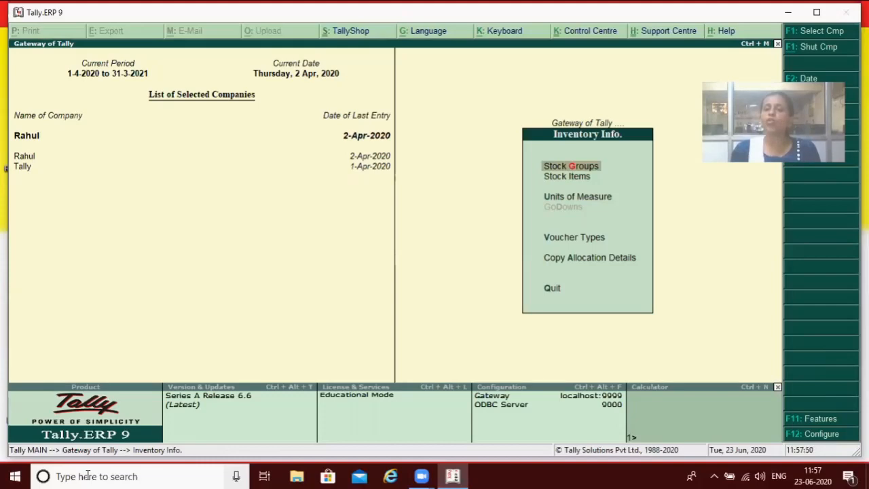
{"action": "key", "text": "Return"}
{"action": "key", "text": "Return"}
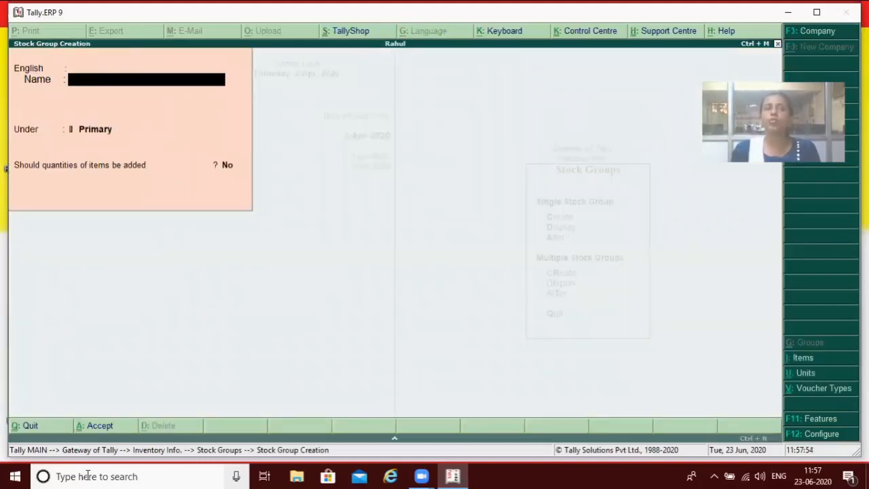
{"action": "type", "text": "Samsung"}
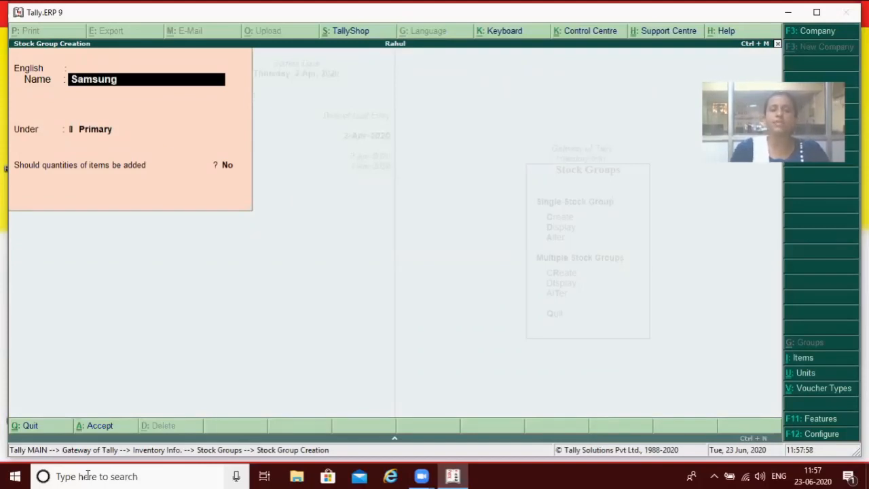
{"action": "key", "text": "Return"}
{"action": "key", "text": "Return"}
{"action": "key", "text": "Return"}
{"action": "key", "text": "Return"}
{"action": "key", "text": "Return"}
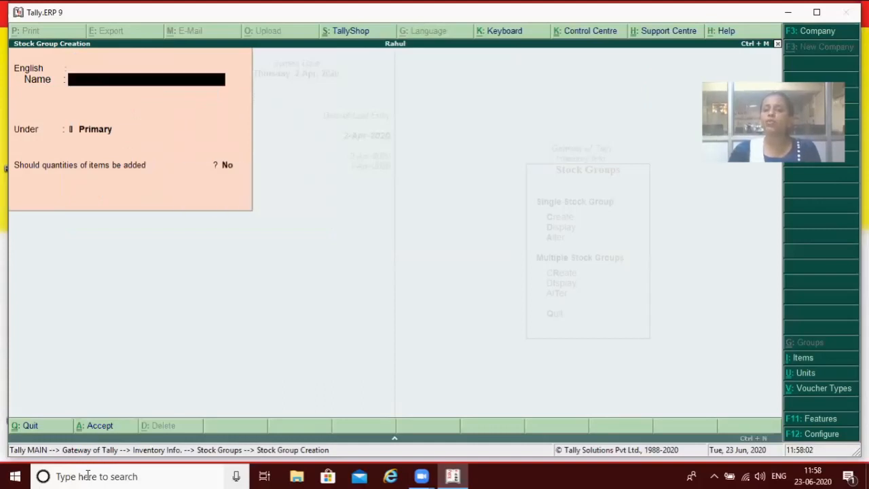
{"action": "key", "text": "Escape"}
{"action": "key", "text": "Return"}
{"action": "key", "text": "Escape"}
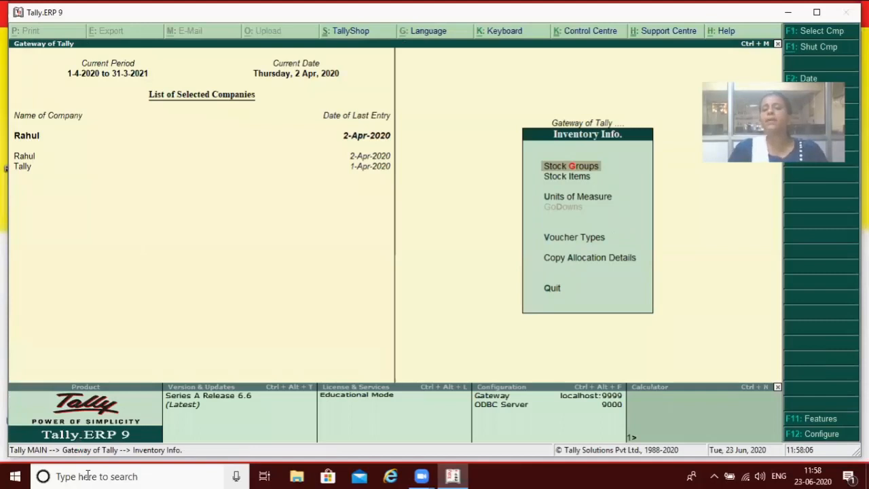
- Start a single stock item named Led, without an alias and without default ledgers for invoicing
{"action": "key", "text": "Down"}
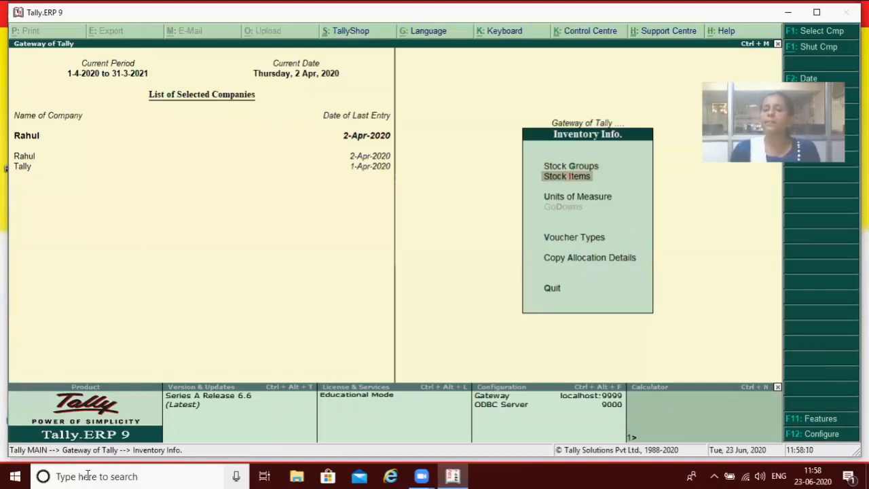
{"action": "key", "text": "Return"}
{"action": "key", "text": "Return"}
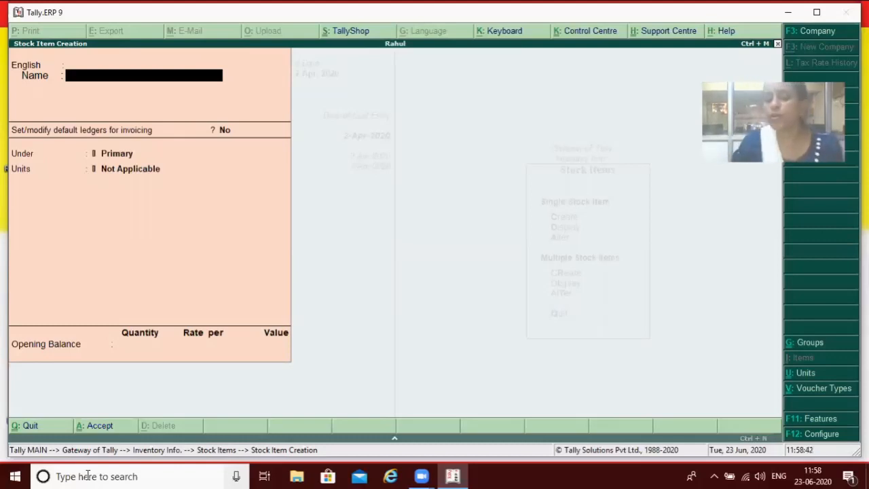
{"action": "type", "text": "Led"}
{"action": "key", "text": "Return"}
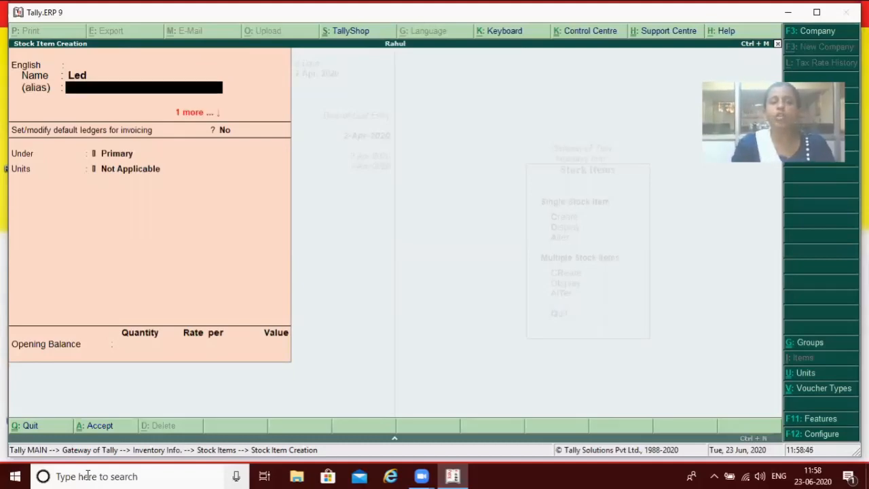
{"action": "key", "text": "Return"}
{"action": "key", "text": "Return"}
{"action": "key", "text": "Return"}
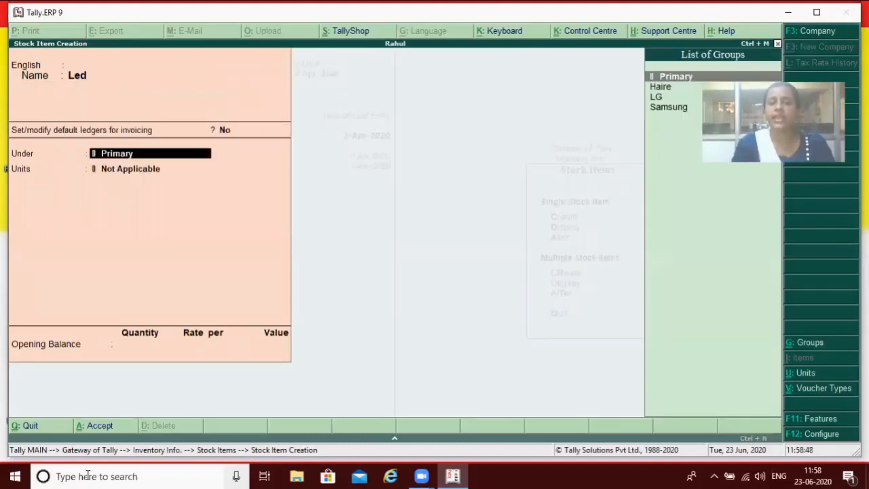
- Place the Led stock item under the Samsung group and set its units to pcs
{"action": "key", "text": "Down"}
{"action": "key", "text": "Down"}
{"action": "key", "text": "Down"}
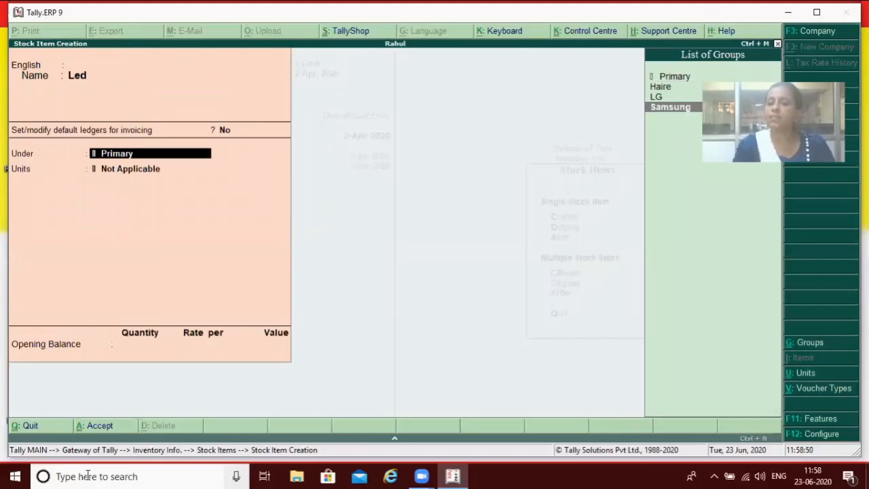
{"action": "key", "text": "Return"}
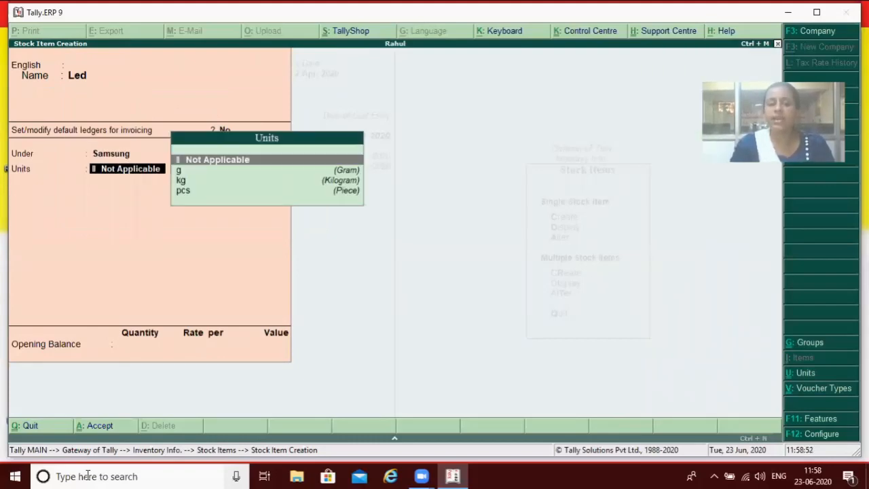
{"action": "key", "text": "Down"}
{"action": "key", "text": "Down"}
{"action": "key", "text": "Down"}
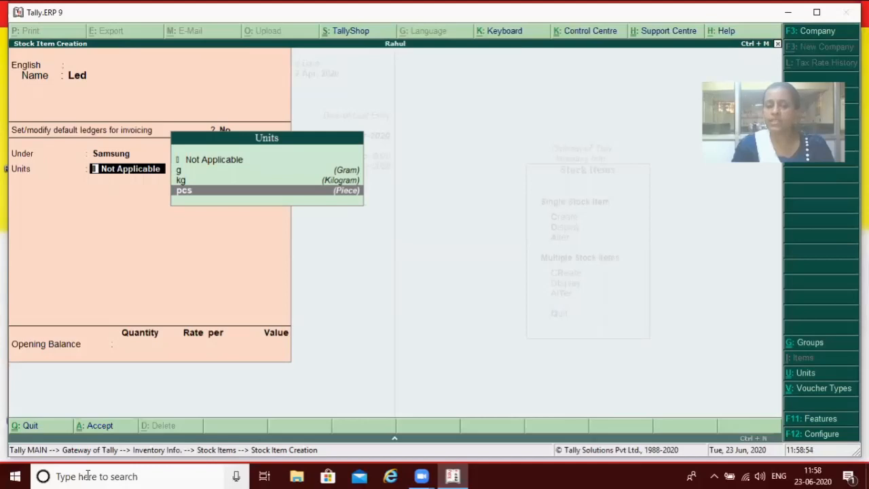
{"action": "key", "text": "Return"}
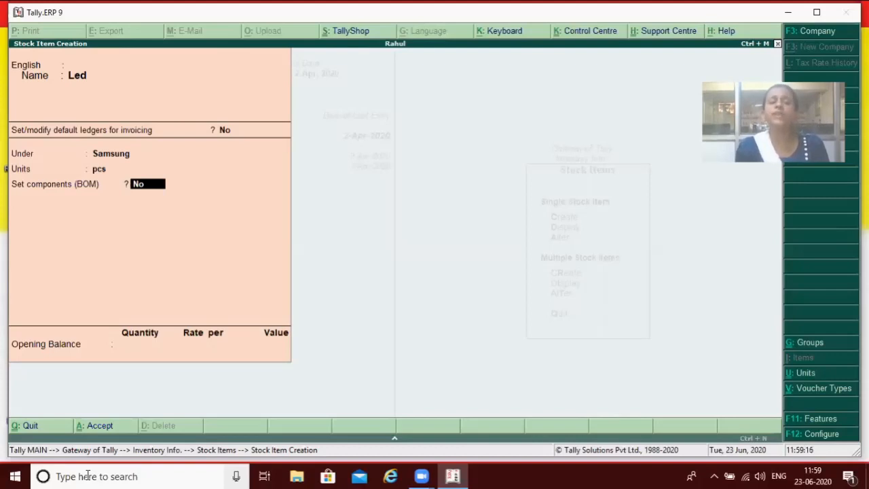
- Save the Led stock item without BOM components and without an opening balance
{"action": "key", "text": "Return"}
{"action": "key", "text": "Return"}
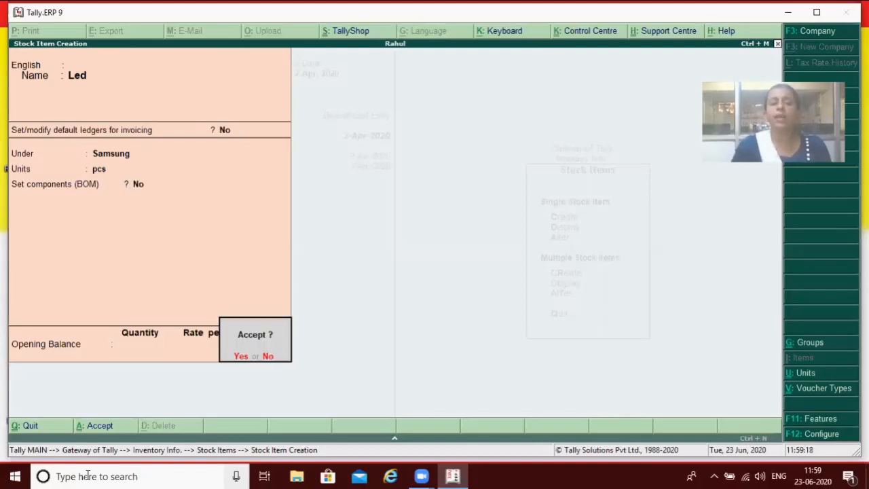
{"action": "key", "text": "Return"}
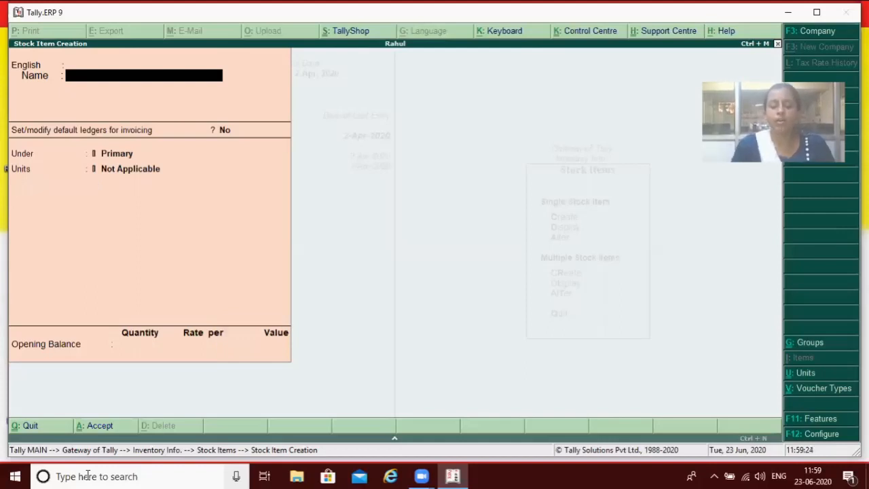
- Start a stock item named Keyboard, without an alias and without default ledgers for invoicing
{"action": "type", "text": "Ke"}
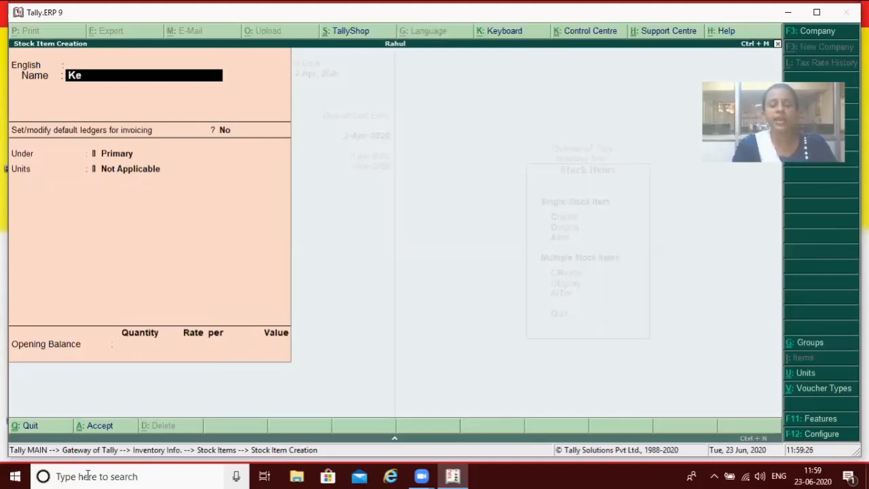
{"action": "type", "text": "ybo"}
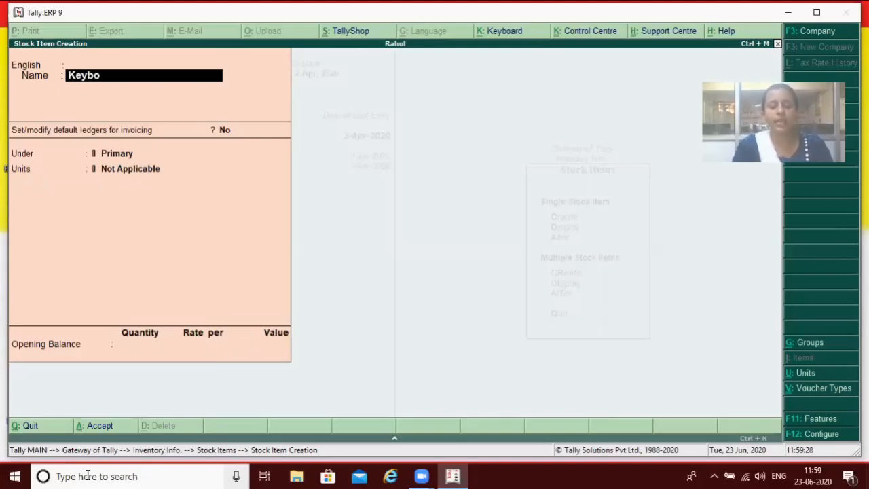
{"action": "type", "text": "ard"}
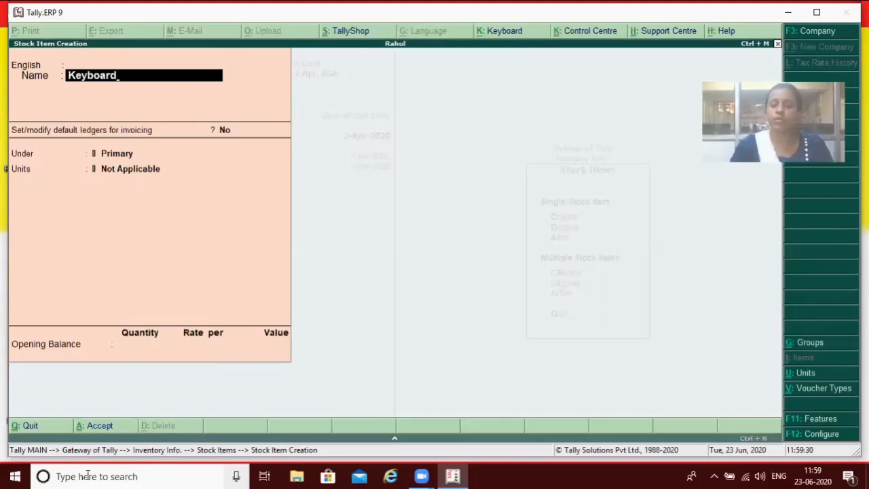
{"action": "key", "text": "Return"}
{"action": "key", "text": "Return"}
{"action": "key", "text": "Return"}
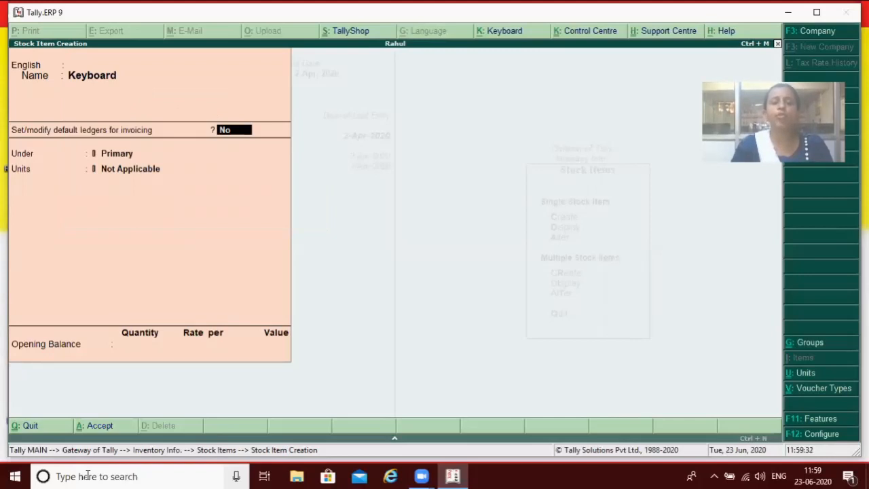
{"action": "key", "text": "Return"}
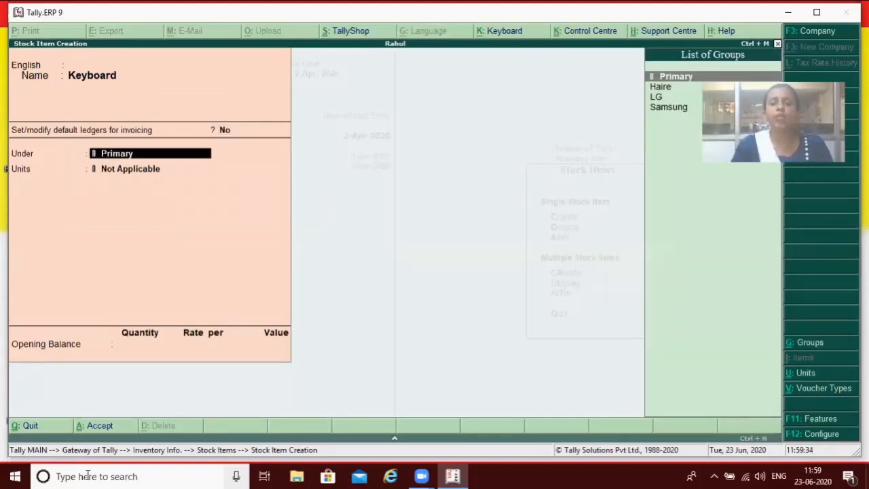
- Place the Keyboard item under the LG group with units pcs and save it without BOM components
{"action": "key", "text": "Down"}
{"action": "key", "text": "Down"}
{"action": "key", "text": "Return"}
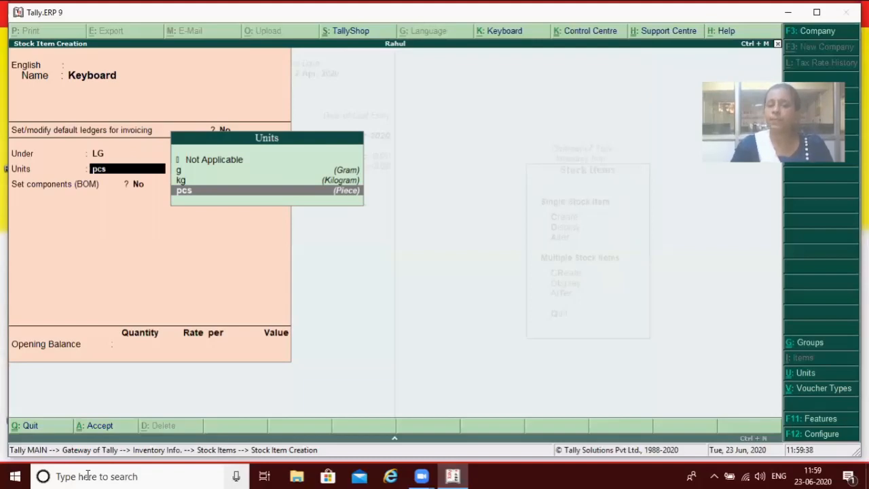
{"action": "key", "text": "Return"}
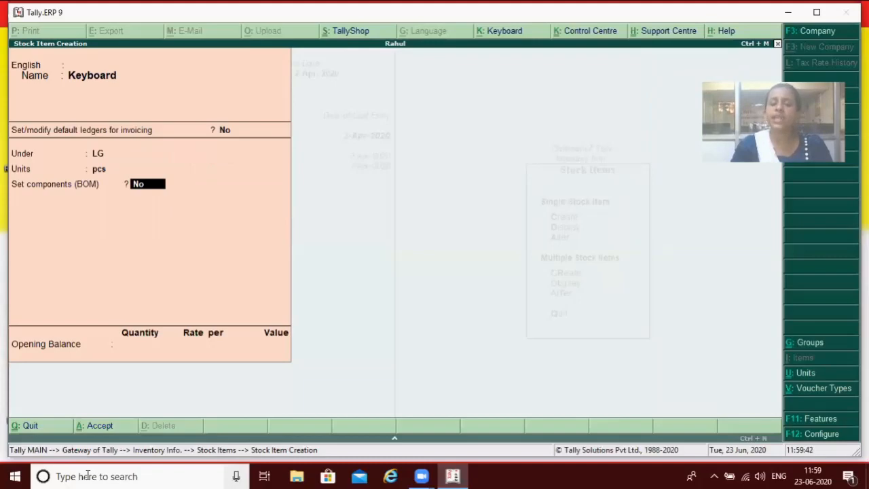
{"action": "key", "text": "Return"}
{"action": "key", "text": "Return"}
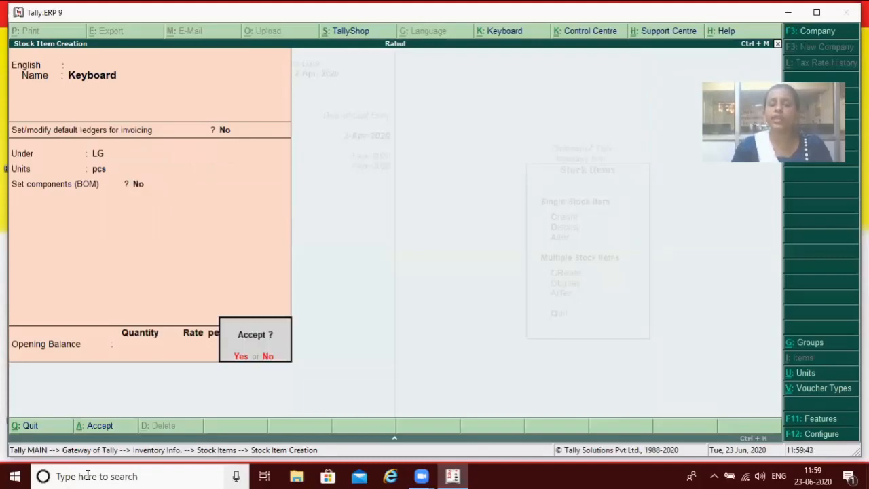
{"action": "key", "text": "Return"}
- Start a stock item named Mouse, without an alias and without default ledgers for invoicing
{"action": "type", "text": "Mouse"}
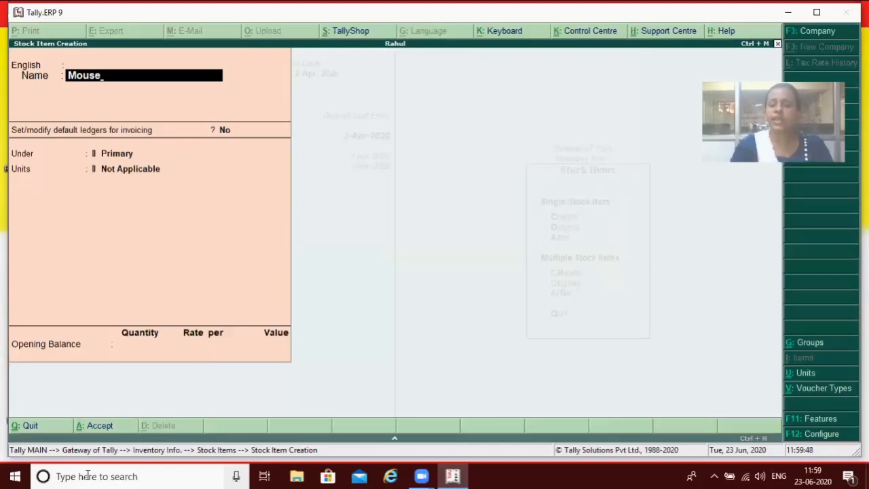
{"action": "key", "text": "Return"}
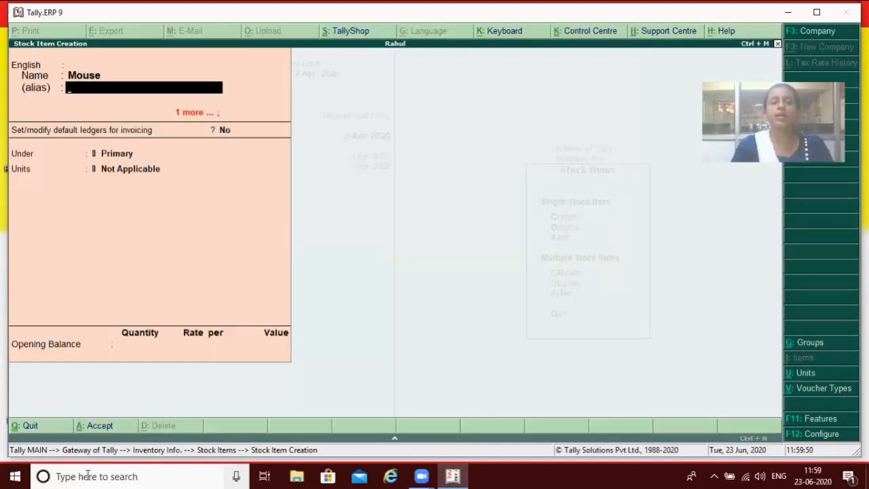
{"action": "key", "text": "Return"}
{"action": "key", "text": "Return"}
{"action": "key", "text": "Return"}
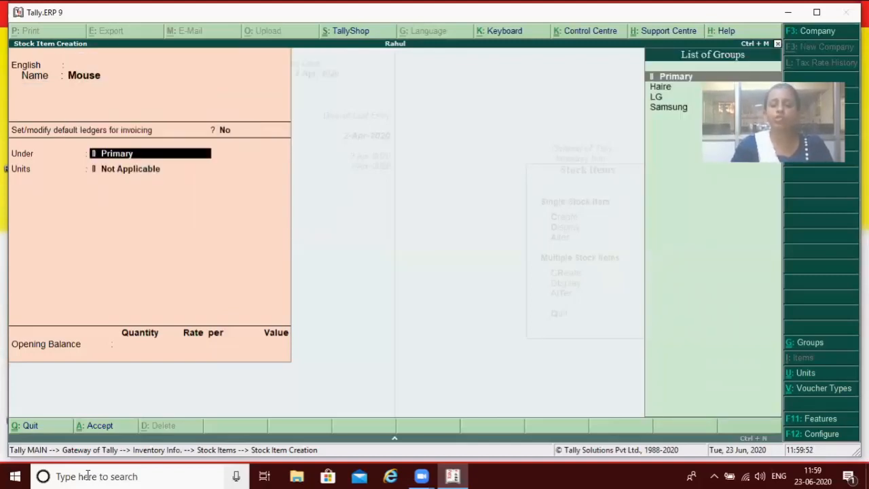
- Place the Mouse item under the LG group with units pcs and save it without BOM components
{"action": "key", "text": "Down"}
{"action": "key", "text": "Down"}
{"action": "key", "text": "Return"}
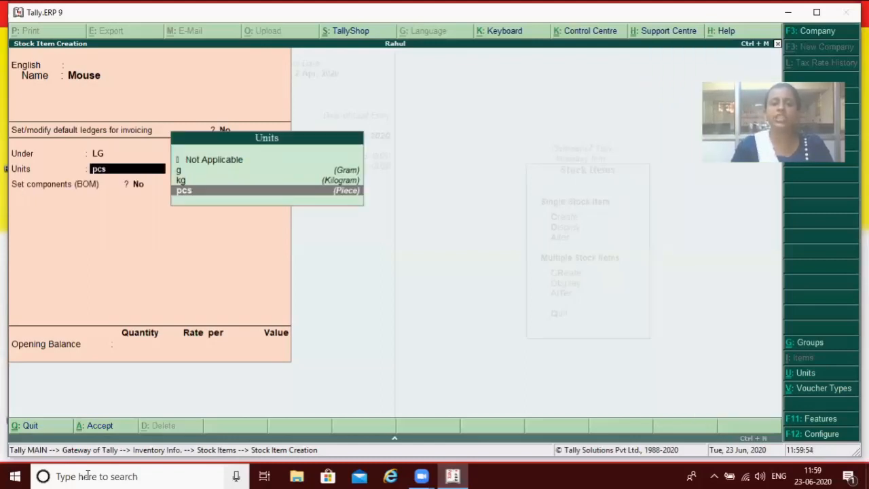
{"action": "key", "text": "Return"}
{"action": "key", "text": "Return"}
{"action": "key", "text": "Return"}
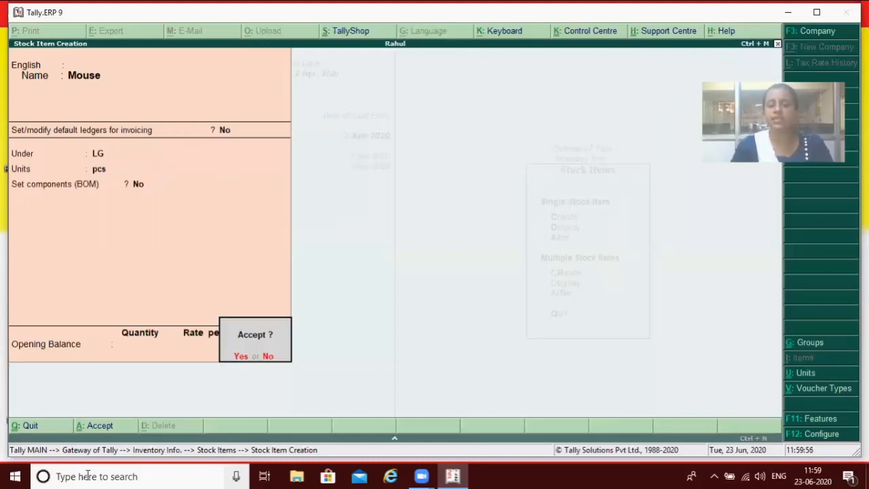
{"action": "key", "text": "Return"}
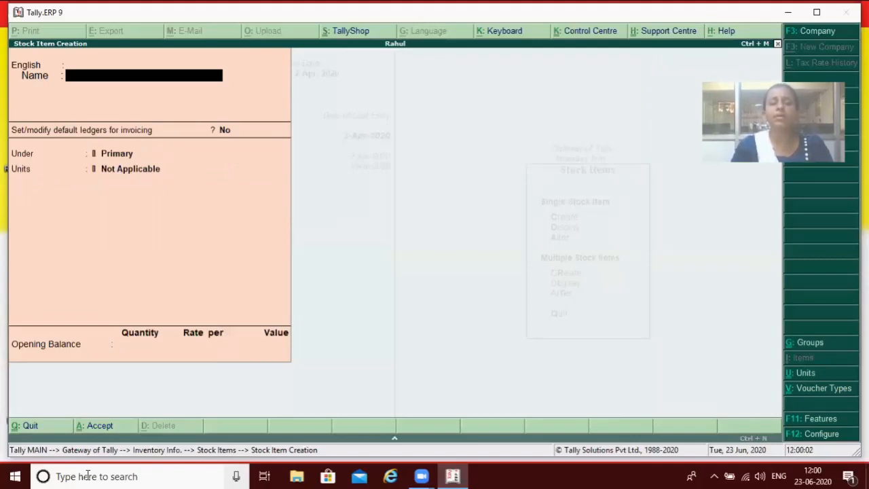
- Start a stock item named Mother Board, without an alias and without default ledgers for invoicing
{"action": "type", "text": "Mo"}
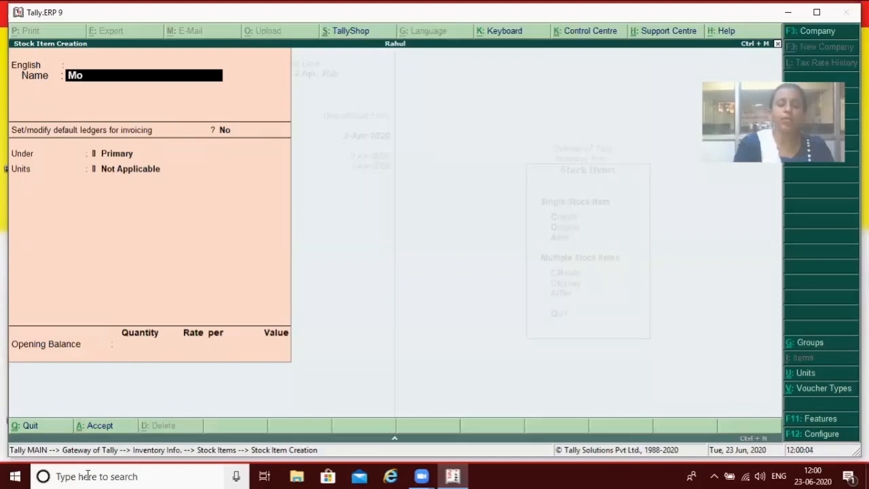
{"action": "type", "text": "ther Board"}
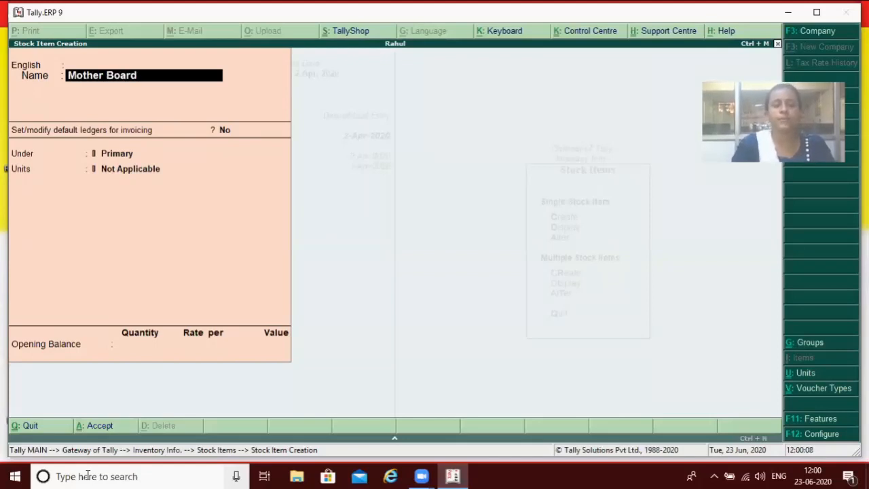
{"action": "key", "text": "Return"}
{"action": "key", "text": "Return"}
{"action": "key", "text": "Return"}
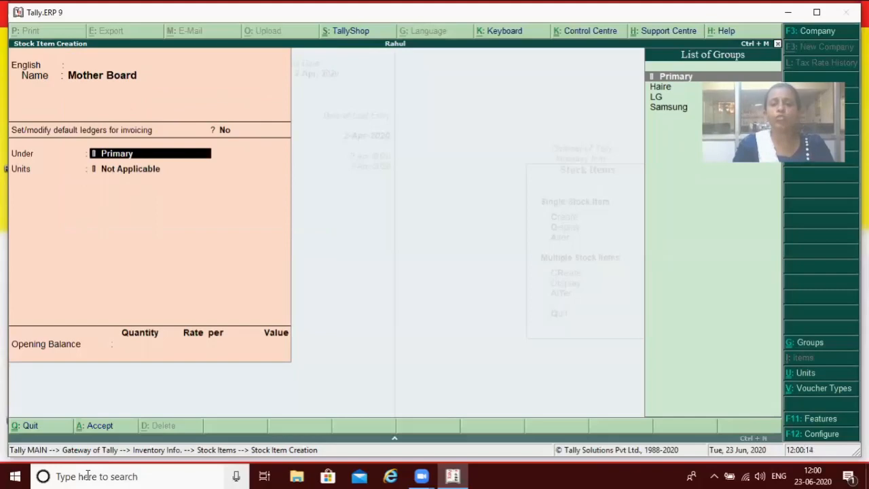
- Place the Mother Board item under the Haire group with units pcs and save it without BOM components
{"action": "key", "text": "Down"}
{"action": "key", "text": "Return"}
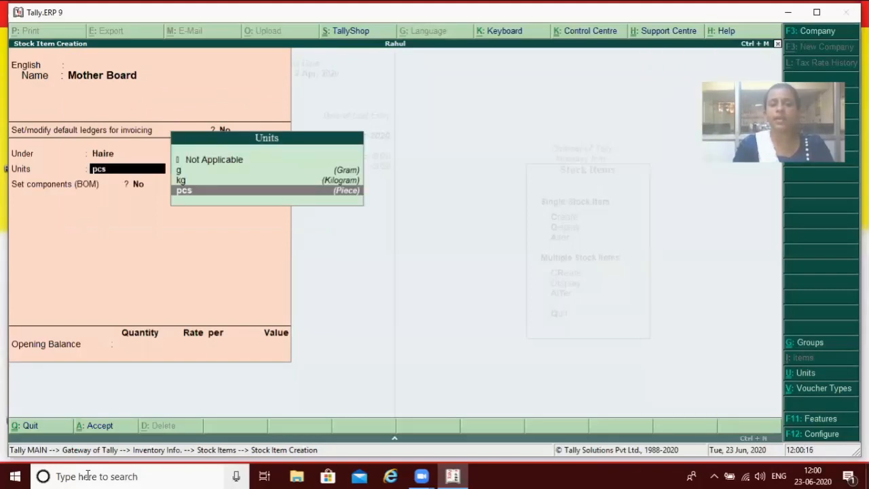
{"action": "key", "text": "Return"}
{"action": "key", "text": "Return"}
{"action": "key", "text": "Return"}
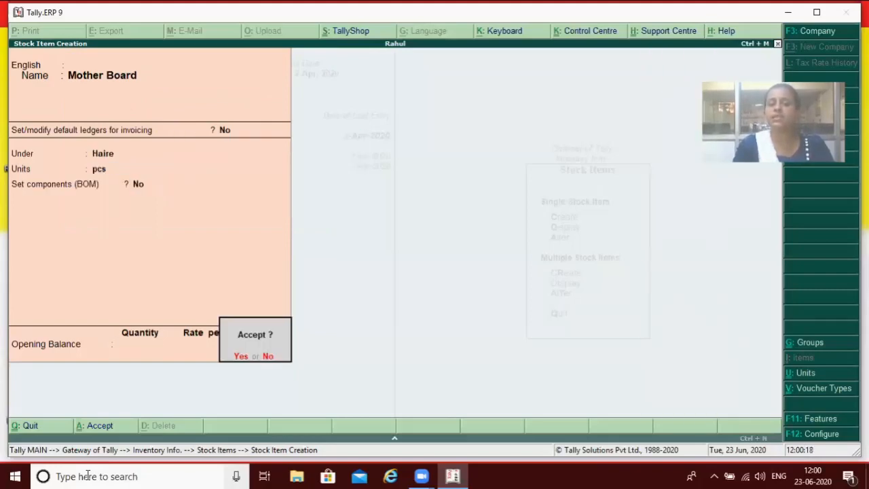
{"action": "key", "text": "Return"}
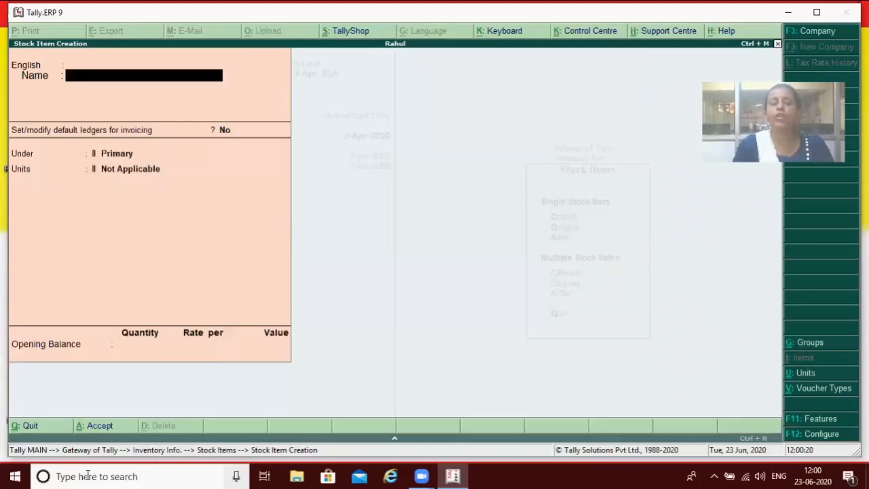
- Start a stock item named Ups, without an alias and without default ledgers for invoicing
{"action": "type", "text": "Ups"}
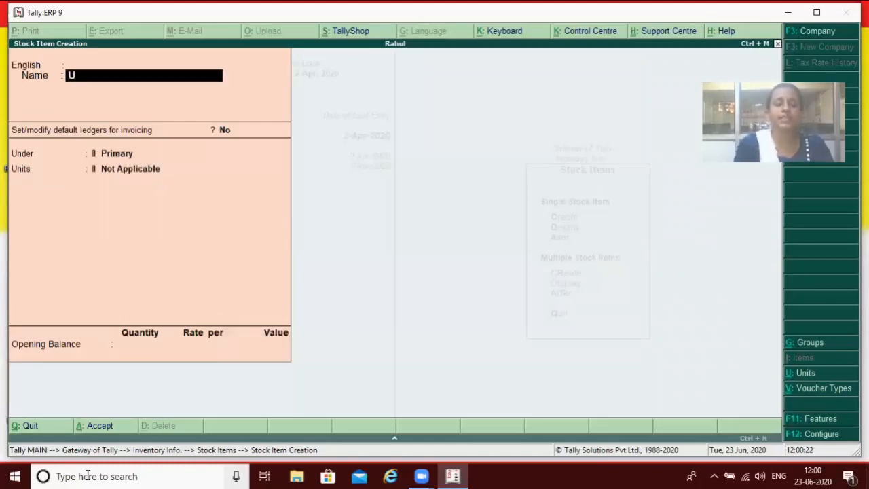
{"action": "key", "text": "Return"}
{"action": "key", "text": "Return"}
{"action": "key", "text": "Return"}
{"action": "key", "text": "Return"}
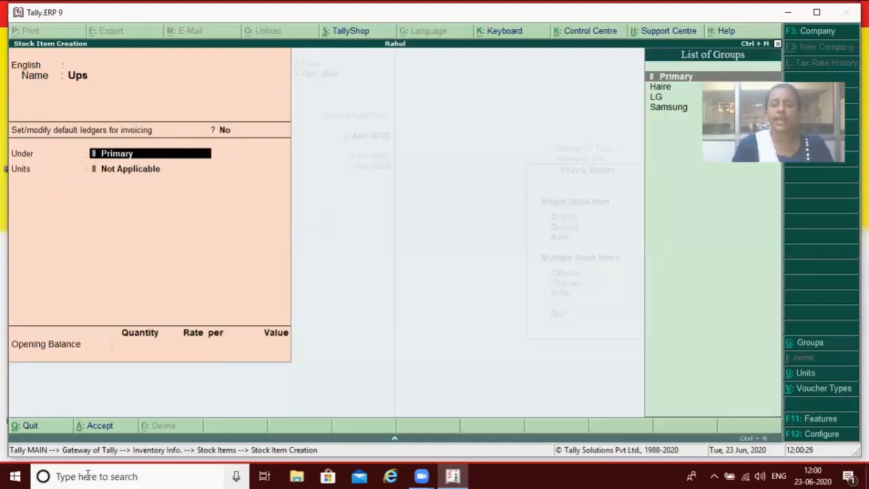
- Place the Ups item under the Haire group with units pcs and save it without BOM components
{"action": "key", "text": "Down"}
{"action": "key", "text": "Return"}
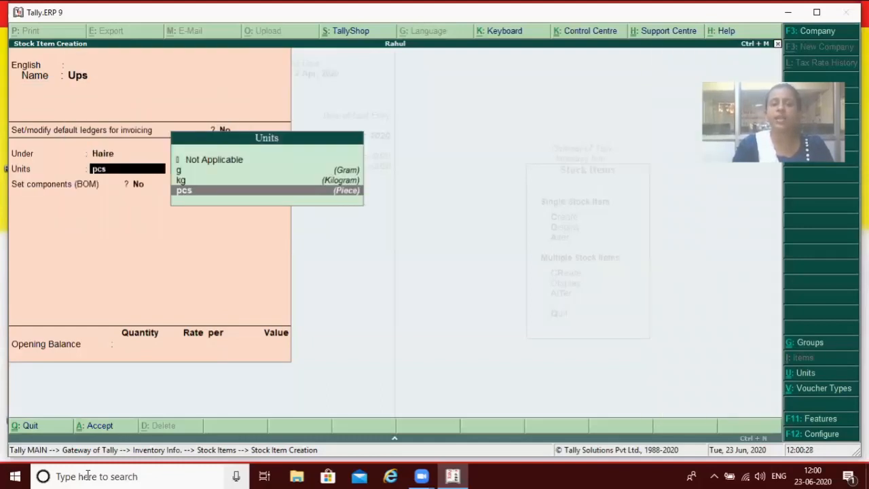
{"action": "key", "text": "Return"}
{"action": "key", "text": "Return"}
{"action": "key", "text": "Return"}
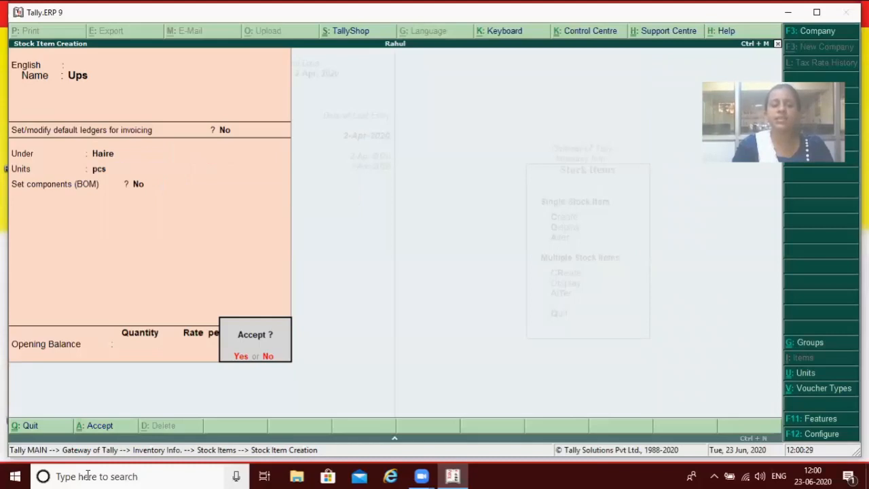
{"action": "key", "text": "Return"}
- Start a stock item named Cpu Fan, without an alias and without default ledgers for invoicing
{"action": "type", "text": "C"}
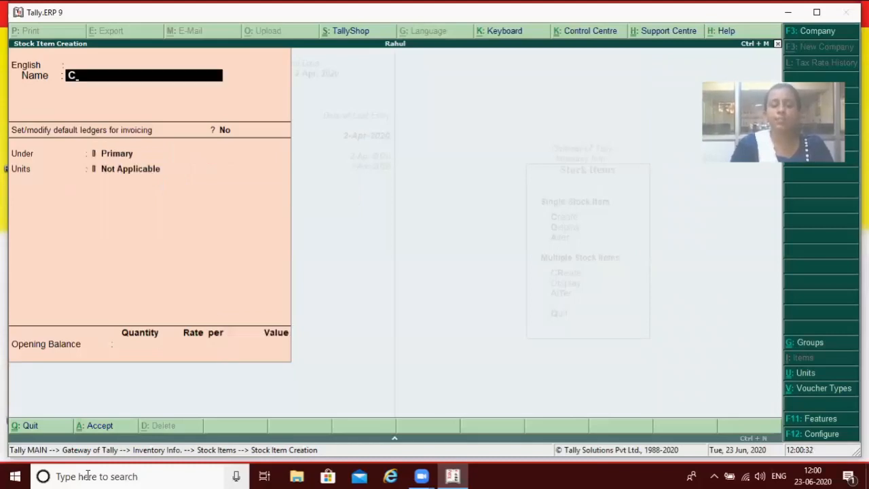
{"action": "type", "text": "pu Fan"}
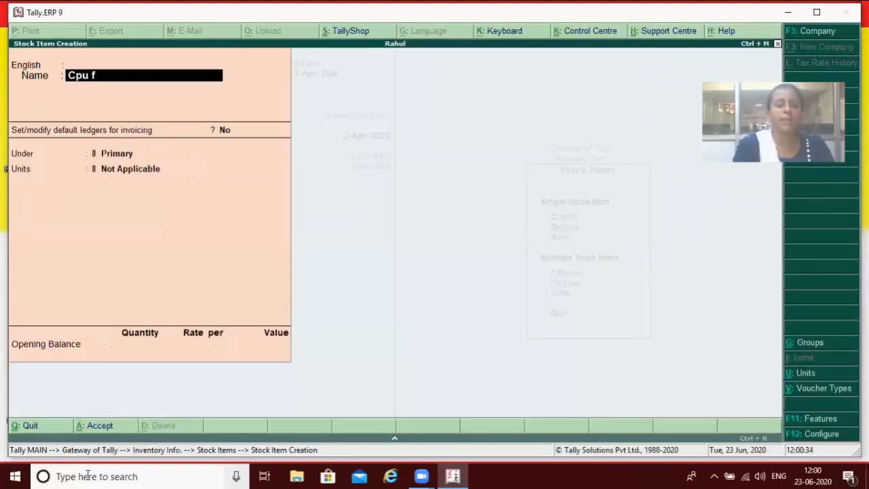
{"action": "key", "text": "Return"}
{"action": "key", "text": "Return"}
{"action": "key", "text": "Return"}
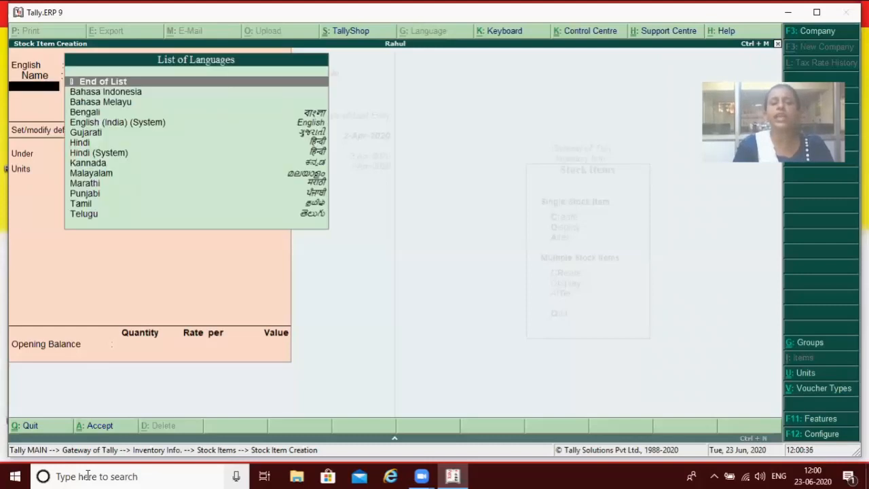
- Place the Cpu Fan item under the LG group with units pcs and save it without BOM components
{"action": "key", "text": "Down"}
{"action": "key", "text": "Down"}
{"action": "key", "text": "Return"}
{"action": "key", "text": "Down"}
{"action": "key", "text": "Return"}
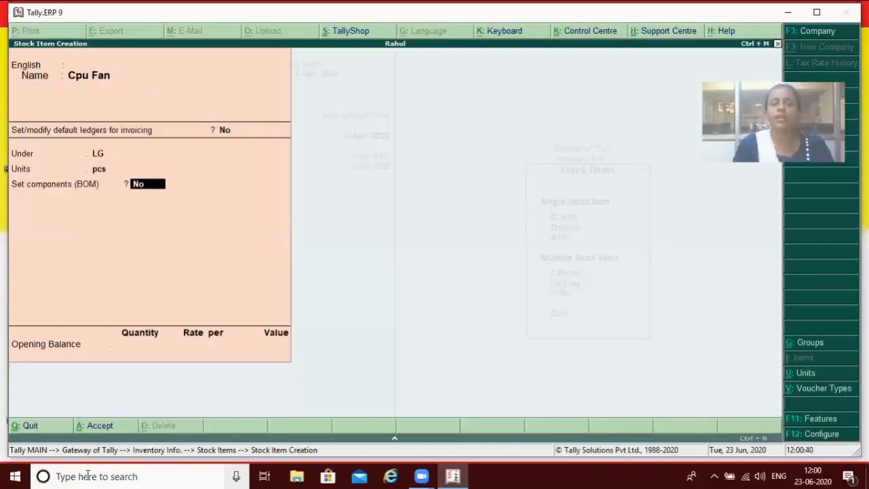
{"action": "key", "text": "Return"}
{"action": "key", "text": "Return"}
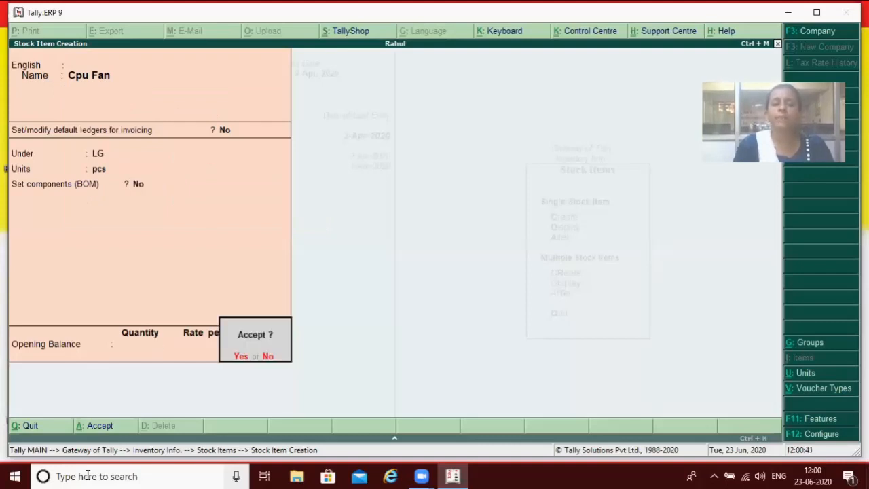
{"action": "key", "text": "Return"}
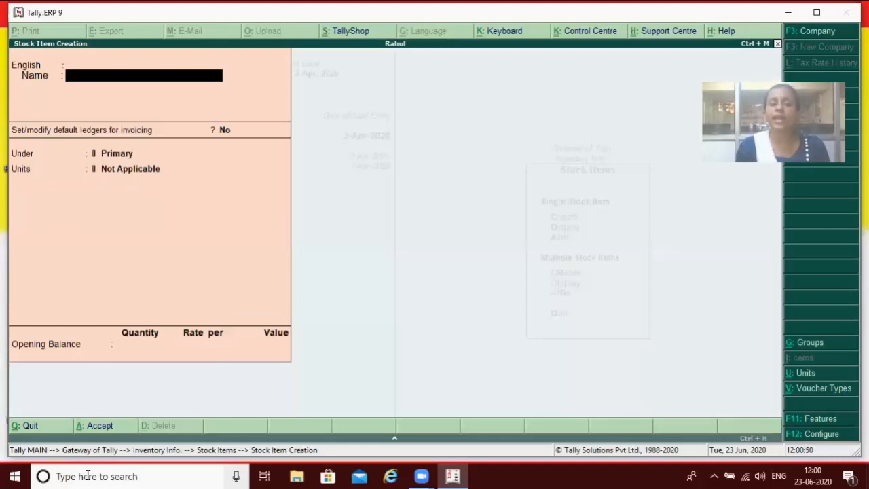
- Start a stock item named Computer, without an alias and without default ledgers for invoicing
{"action": "type", "text": "Co"}
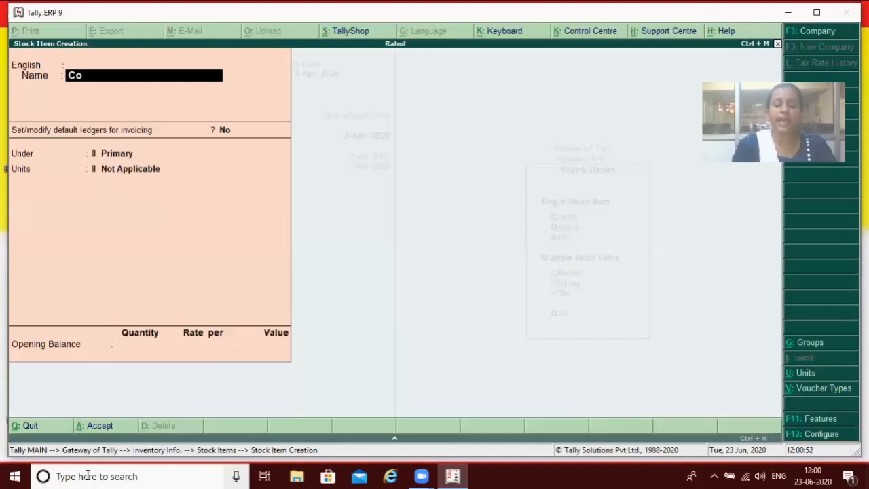
{"action": "type", "text": "mputer"}
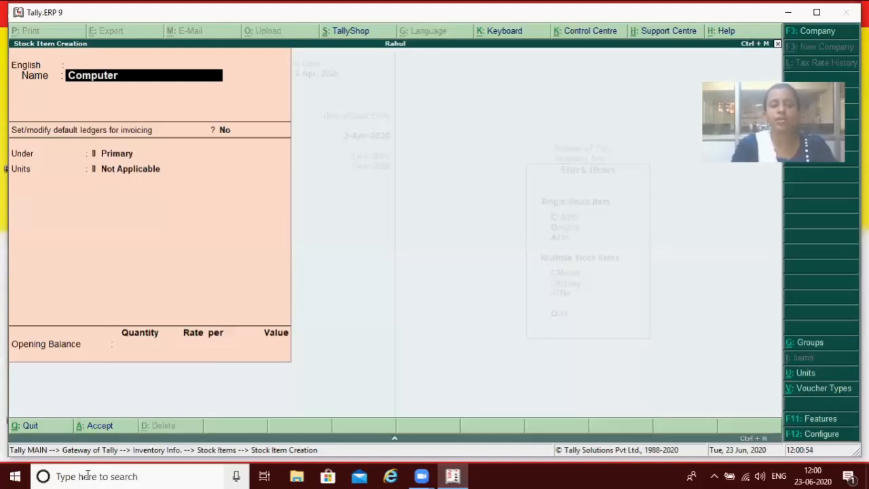
{"action": "key", "text": "Return"}
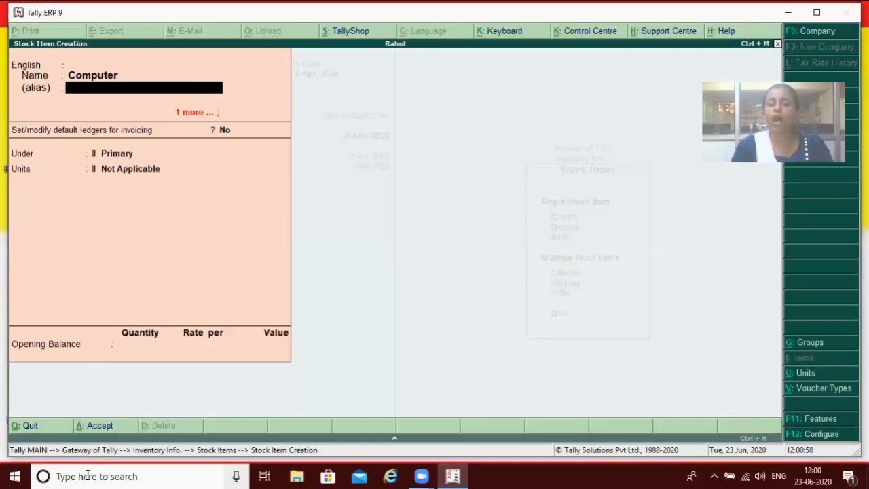
{"action": "key", "text": "Return"}
{"action": "key", "text": "Return"}
{"action": "key", "text": "Return"}
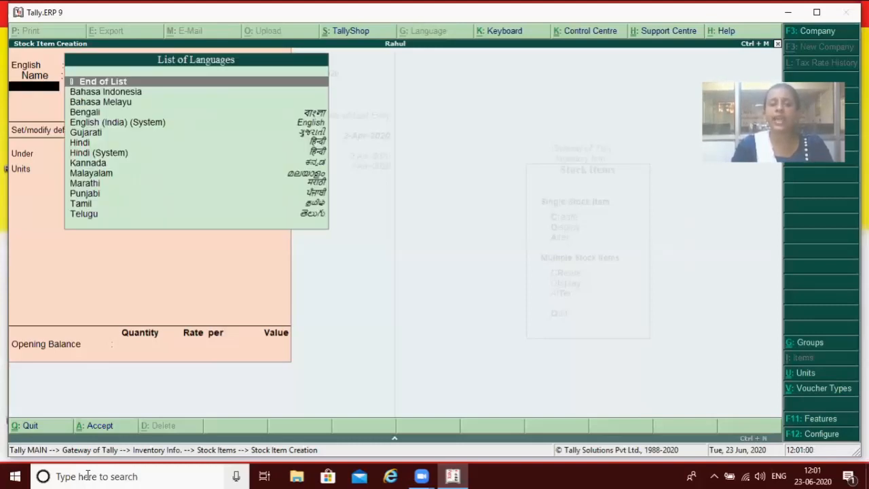
- Place the Computer item under the Samsung group with units pcs
{"action": "key", "text": "Down"}
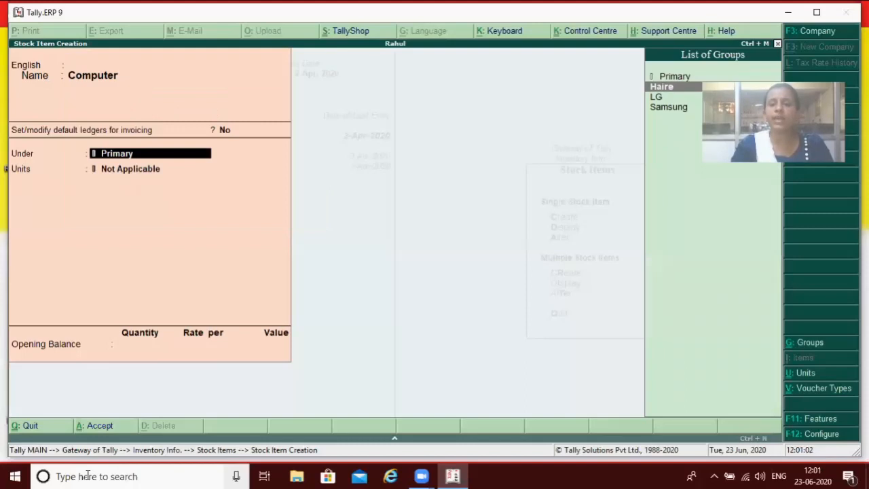
{"action": "key", "text": "Down"}
{"action": "key", "text": "Down"}
{"action": "key", "text": "Return"}
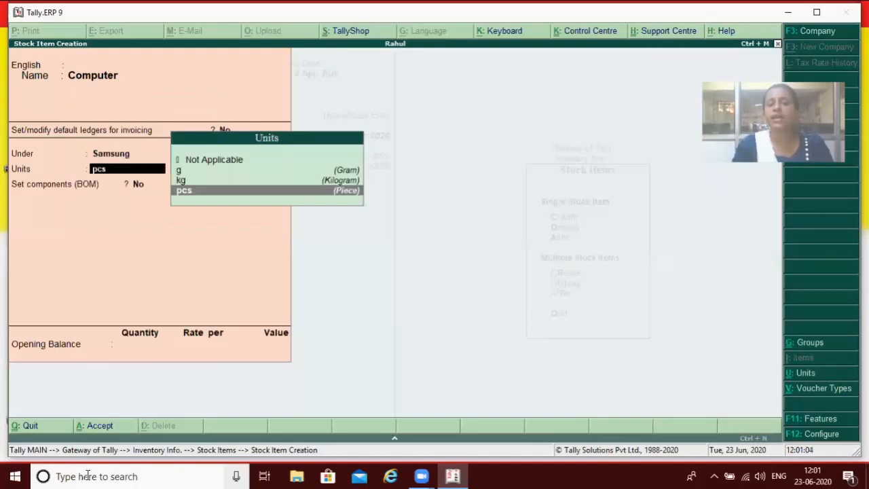
{"action": "key", "text": "Return"}
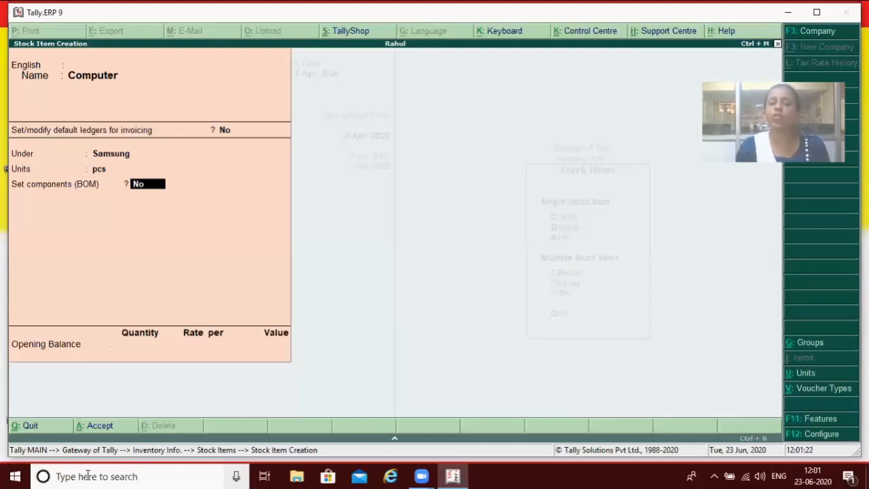
- Enable BOM components for Computer and create a BOM named Pc with a unit of manufacture of 10 pcs
{"action": "key", "text": "y"}
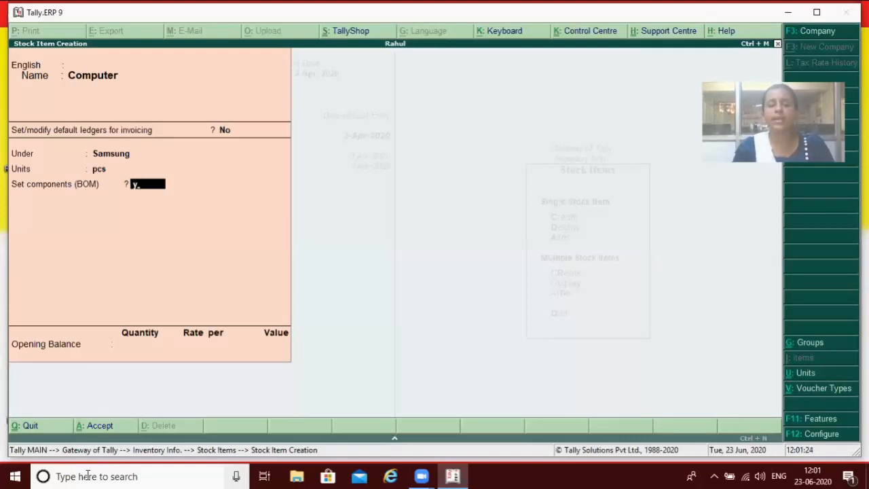
{"action": "key", "text": "Return"}
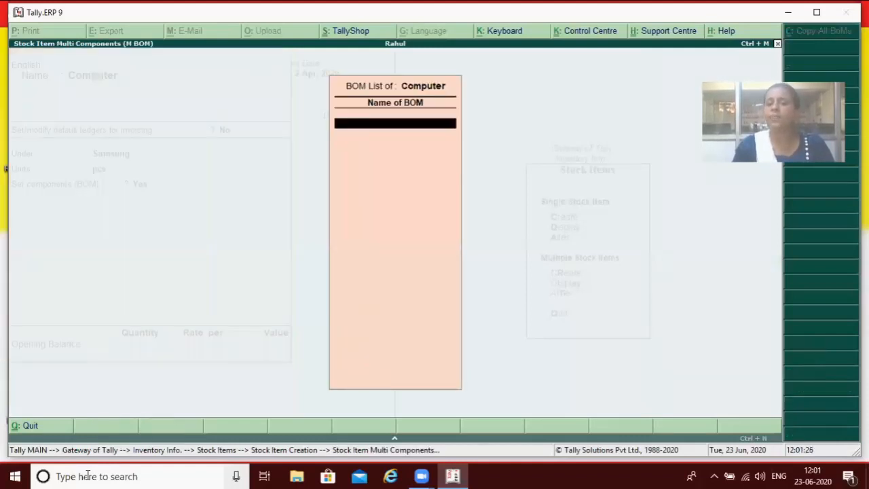
{"action": "type", "text": "Pc"}
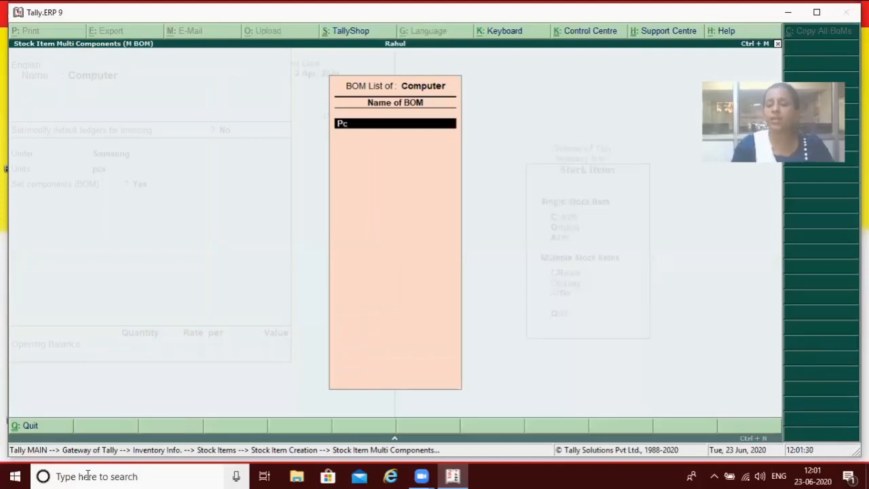
{"action": "key", "text": "Return"}
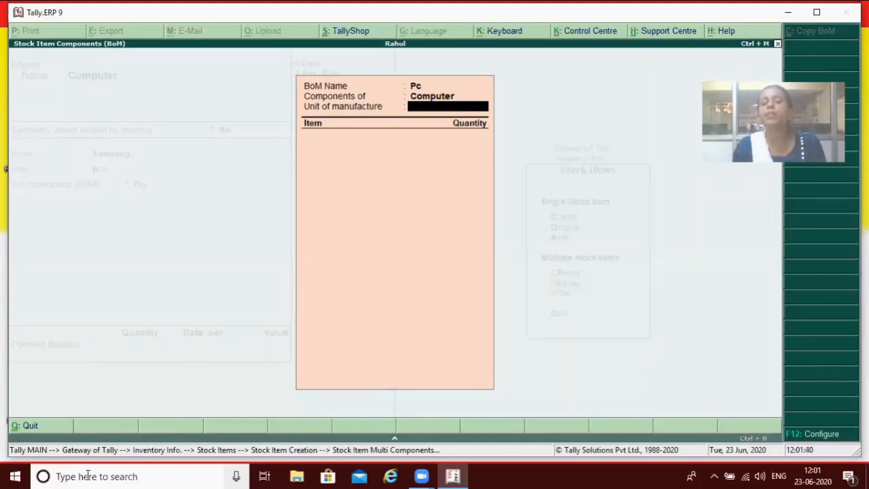
{"action": "type", "text": "10"}
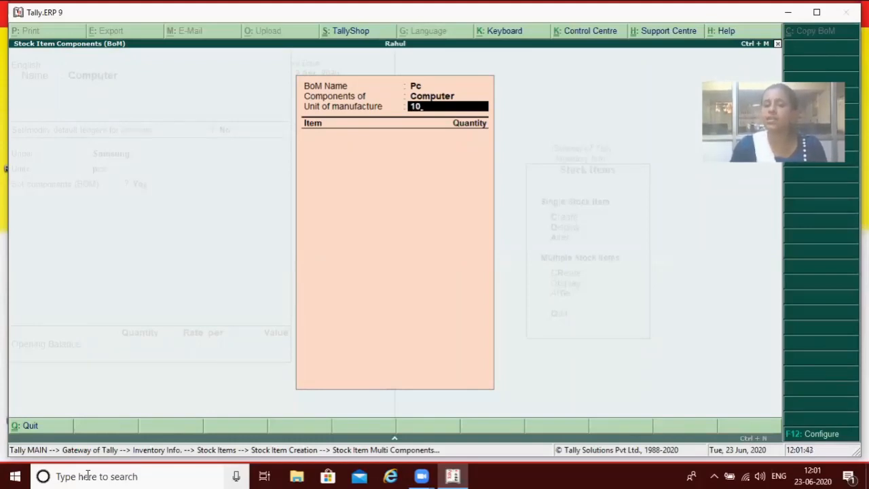
{"action": "key", "text": "Return"}
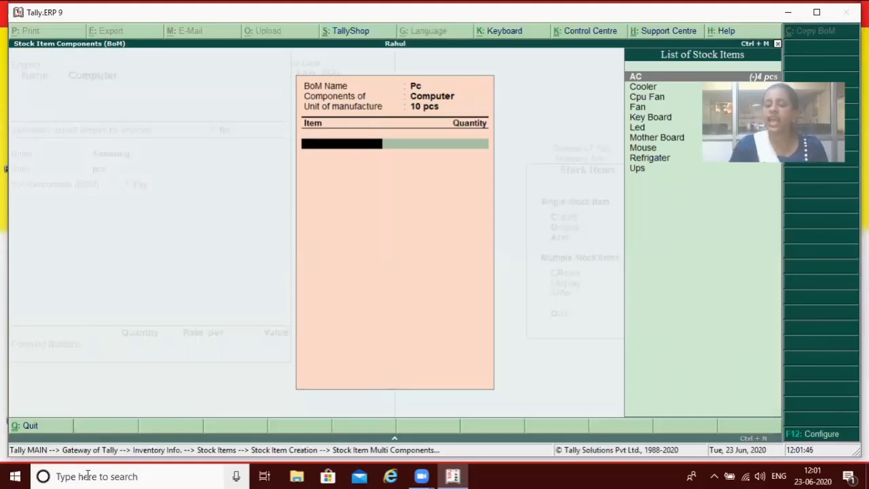
- Add Ups as the first component of the Pc BOM with a quantity of 10 pcs
{"action": "key", "text": "Down"}
{"action": "key", "text": "Down"}
{"action": "key", "text": "Down"}
{"action": "key", "text": "Down"}
{"action": "key", "text": "Down"}
{"action": "key", "text": "Down"}
{"action": "key", "text": "Down"}
{"action": "key", "text": "Down"}
{"action": "key", "text": "Down"}
{"action": "key", "text": "Down"}
{"action": "key", "text": "Return"}
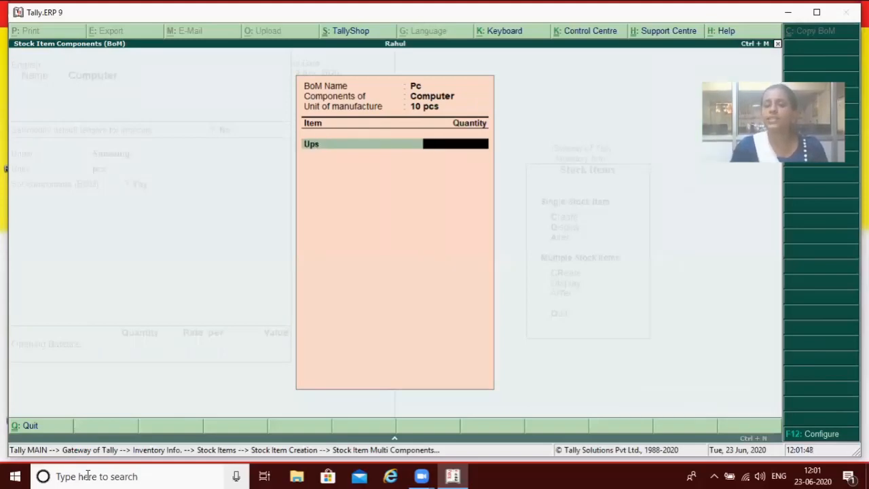
{"action": "type", "text": "10"}
{"action": "key", "text": "Return"}
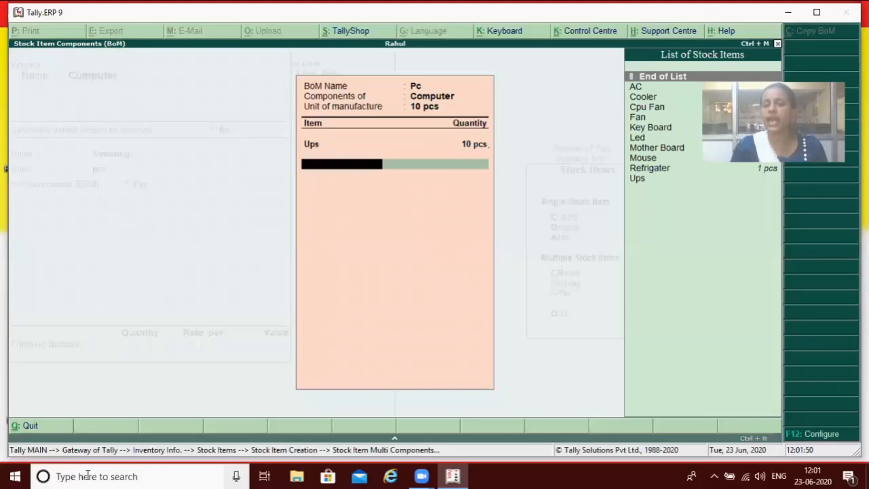
- Add Mouse to the Pc BOM with a quantity of 10 pcs
{"action": "key", "text": "Down"}
{"action": "key", "text": "Down"}
{"action": "key", "text": "Down"}
{"action": "key", "text": "Down"}
{"action": "key", "text": "Down"}
{"action": "key", "text": "Down"}
{"action": "key", "text": "Down"}
{"action": "key", "text": "Down"}
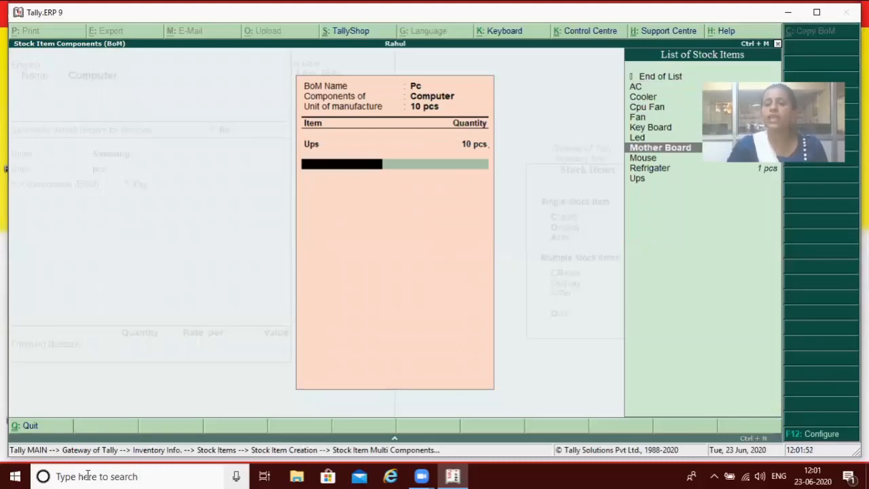
{"action": "key", "text": "Return"}
{"action": "type", "text": "10"}
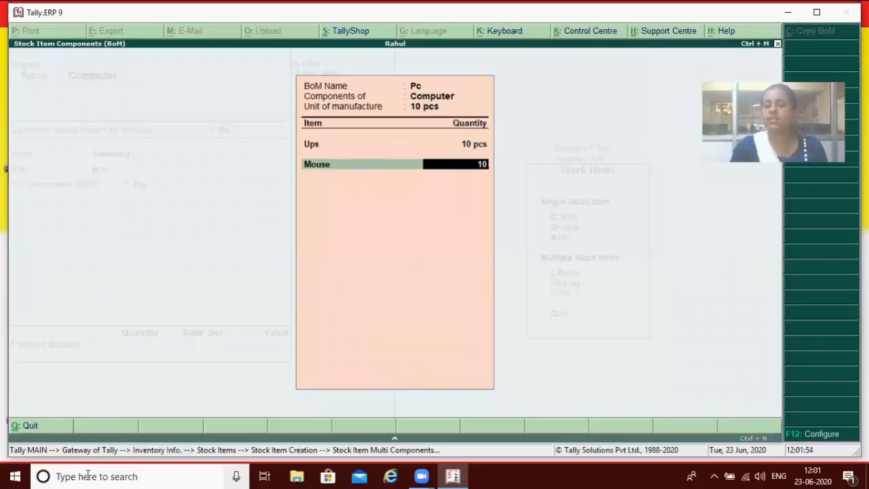
{"action": "key", "text": "Return"}
- Add Mother Board to the Pc BOM with a quantity of 10 pcs
{"action": "key", "text": "Down"}
{"action": "key", "text": "Down"}
{"action": "key", "text": "Down"}
{"action": "key", "text": "Down"}
{"action": "key", "text": "Down"}
{"action": "key", "text": "Down"}
{"action": "key", "text": "Down"}
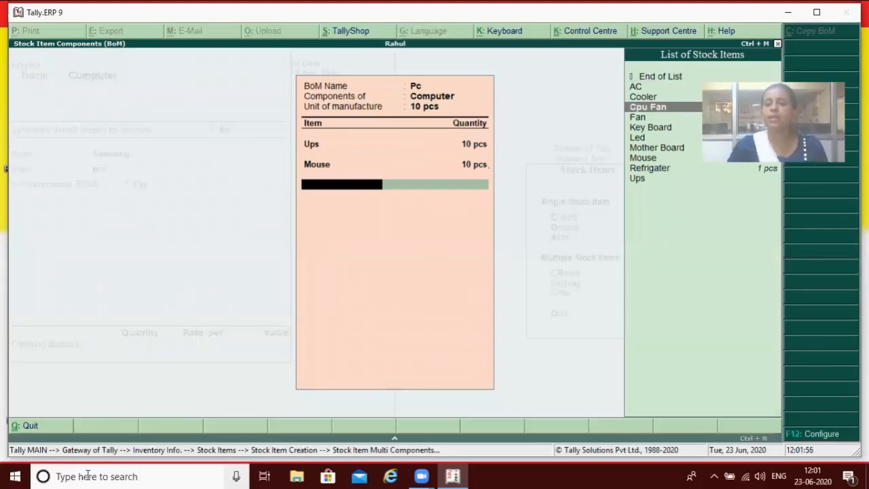
{"action": "key", "text": "Return"}
{"action": "type", "text": "10"}
{"action": "key", "text": "Return"}
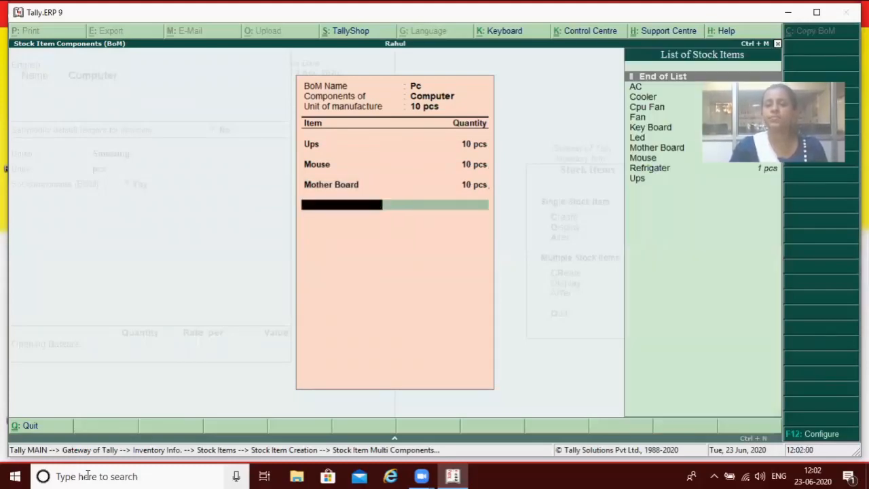
- Add Led to the Pc BOM with a quantity of 10 pcs
{"action": "key", "text": "Down"}
{"action": "key", "text": "Down"}
{"action": "key", "text": "Down"}
{"action": "key", "text": "Down"}
{"action": "key", "text": "Down"}
{"action": "key", "text": "Down"}
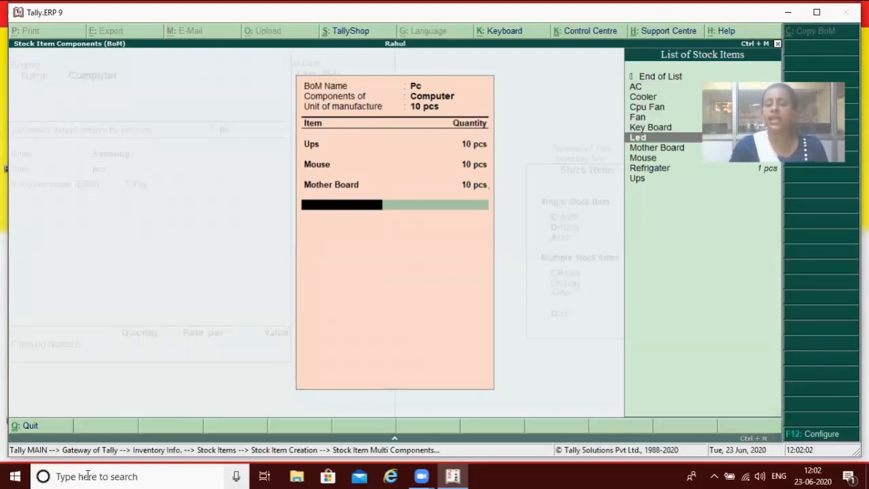
{"action": "key", "text": "Return"}
{"action": "type", "text": "10"}
{"action": "key", "text": "Return"}
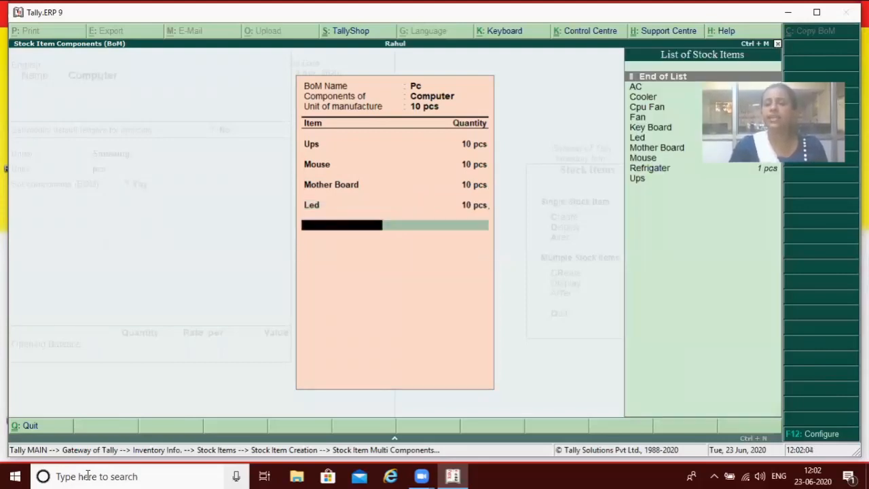
- Add Key Board to the Pc BOM with a quantity of 10 pcs
{"action": "key", "text": "Down"}
{"action": "key", "text": "Down"}
{"action": "key", "text": "Down"}
{"action": "key", "text": "Down"}
{"action": "key", "text": "Down"}
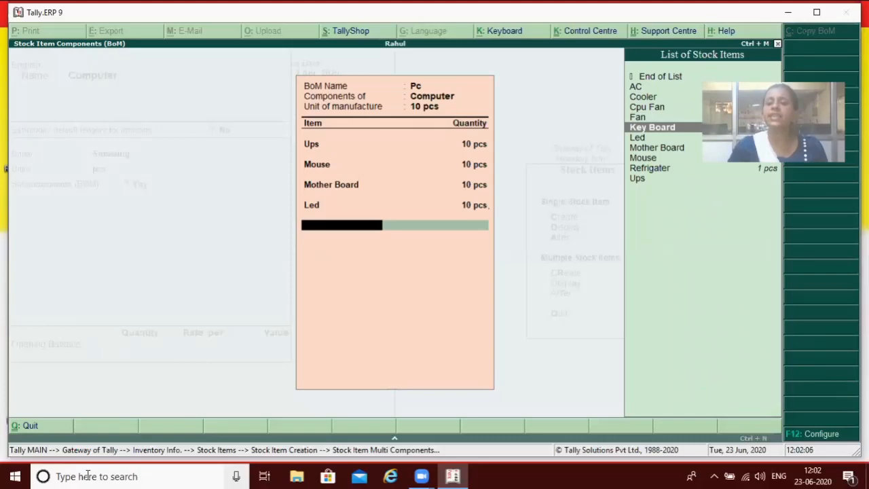
{"action": "key", "text": "Return"}
{"action": "type", "text": "10"}
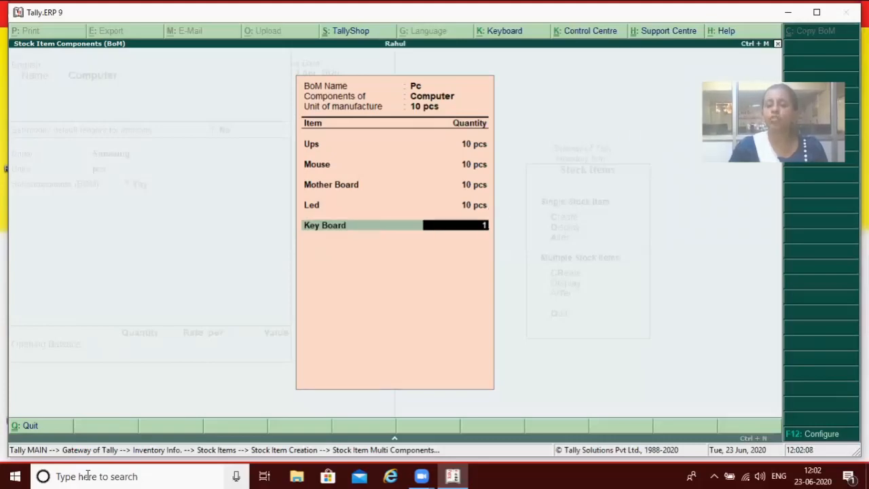
{"action": "key", "text": "Return"}
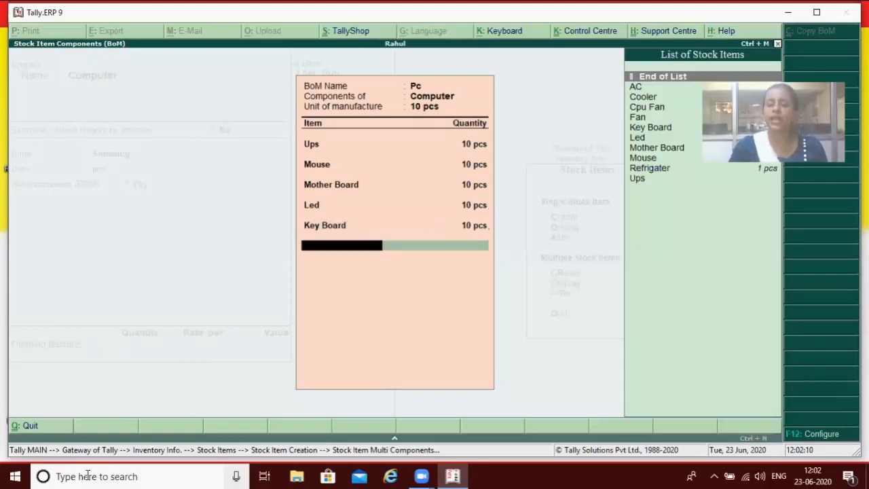
- Add Cpu Fan to the Pc BOM with a quantity of 10 pcs
{"action": "key", "text": "Down"}
{"action": "key", "text": "Down"}
{"action": "key", "text": "Down"}
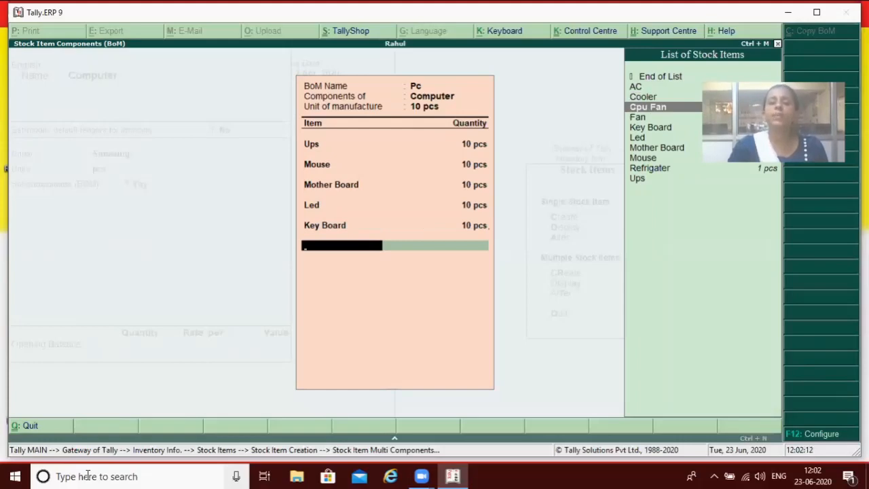
{"action": "key", "text": "Return"}
{"action": "type", "text": "10"}
{"action": "key", "text": "Return"}
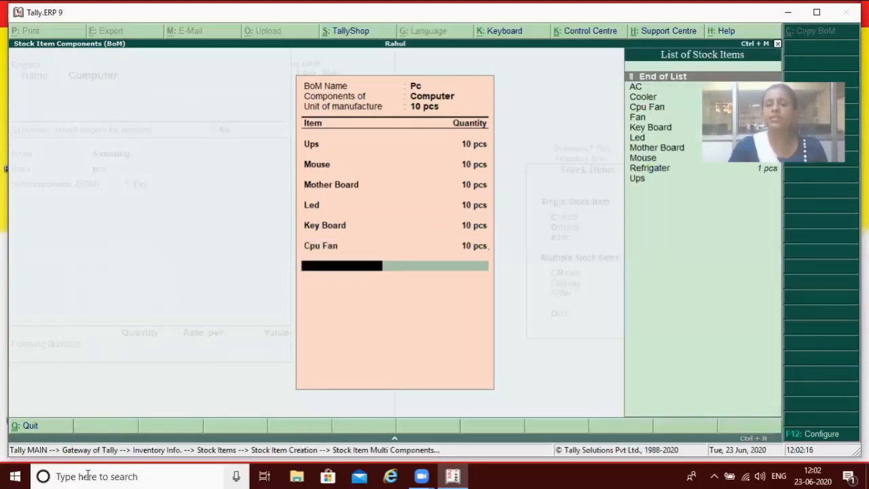
{"action": "key", "text": "Down"}
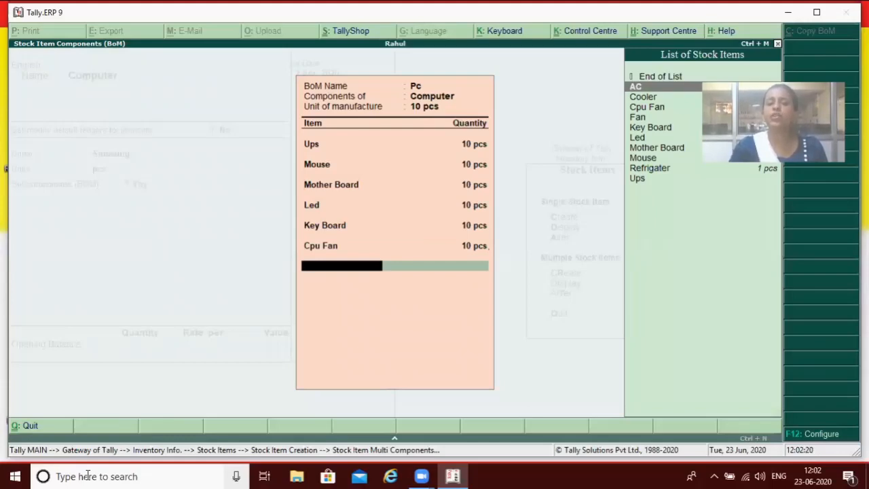
{"action": "key", "text": "Return"}
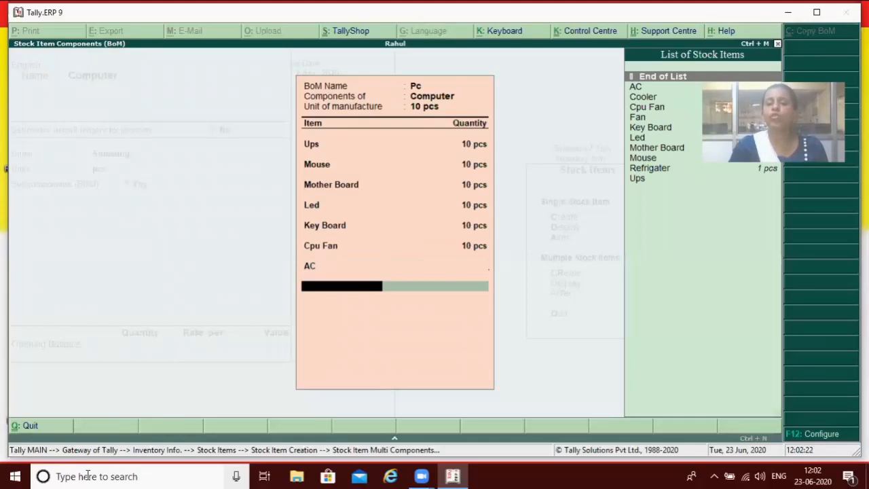
{"action": "key", "text": "BackSpace"}
{"action": "key", "text": "BackSpace"}
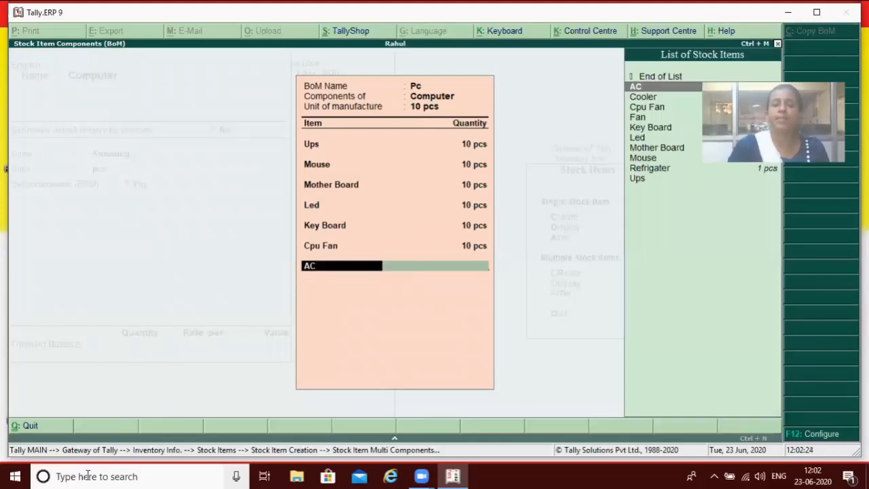
- End the Pc component list in place of the AC row and save the Computer stock item
{"action": "key", "text": "Up"}
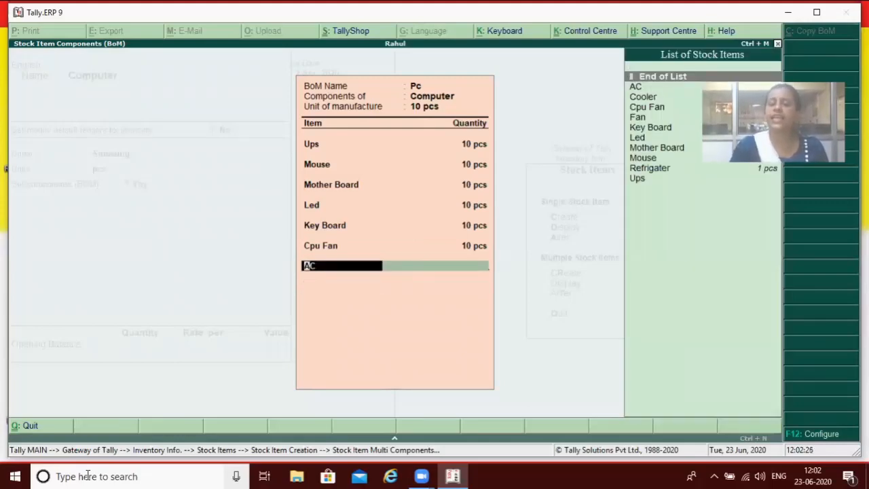
{"action": "key", "text": "Return"}
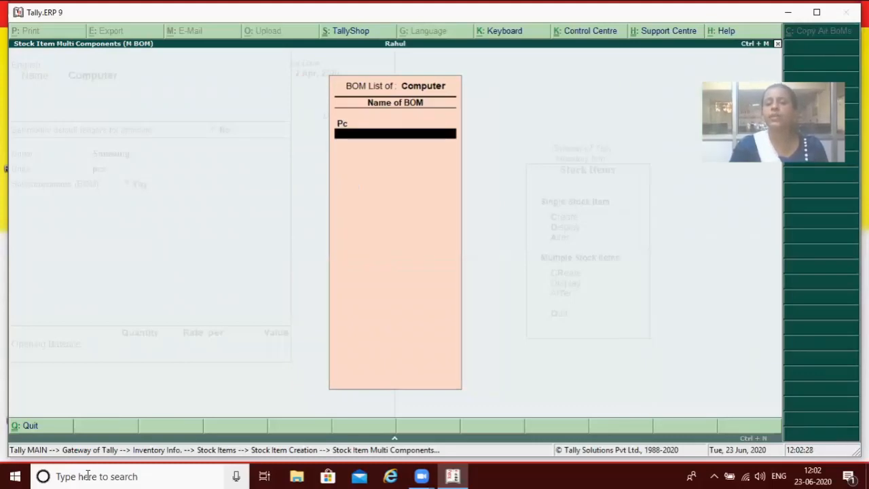
{"action": "key", "text": "Return"}
{"action": "key", "text": "Return"}
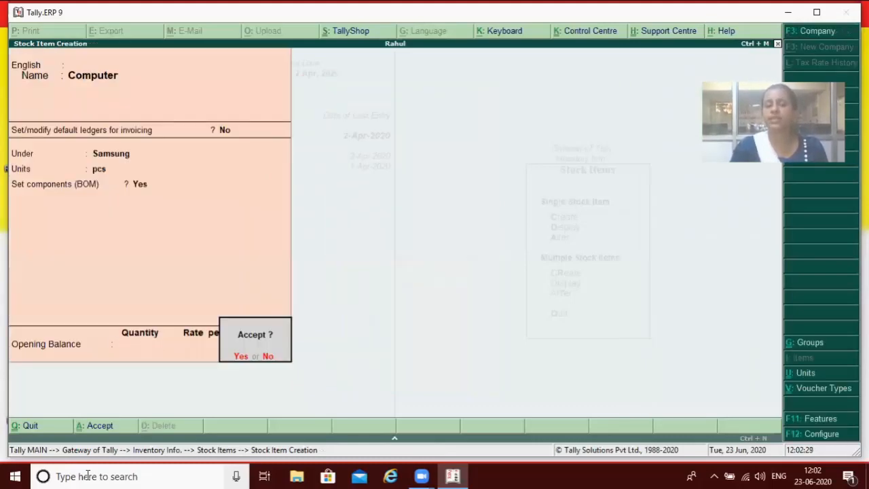
{"action": "key", "text": "Return"}
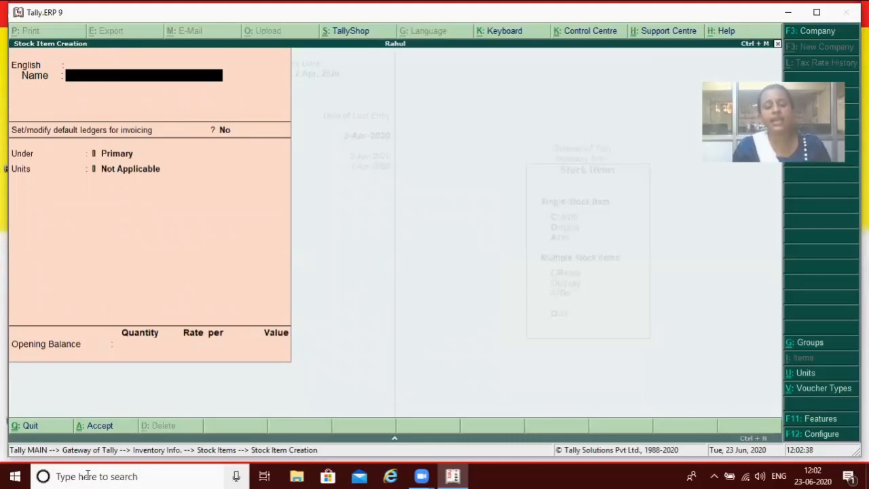
- Quit stock item creation and return to the Gateway of Tally with Accounts Info. highlighted
{"action": "key", "text": "Escape"}
{"action": "key", "text": "Return"}
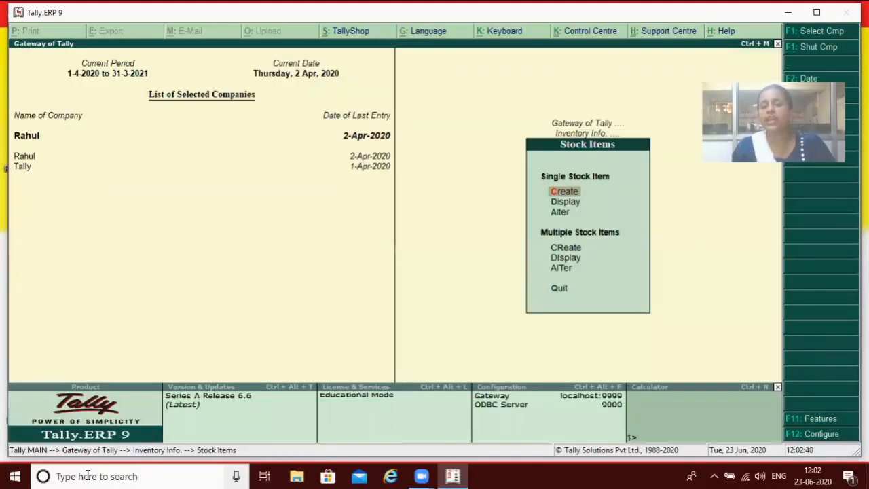
{"action": "key", "text": "Escape"}
{"action": "key", "text": "Escape"}
{"action": "key", "text": "Up"}
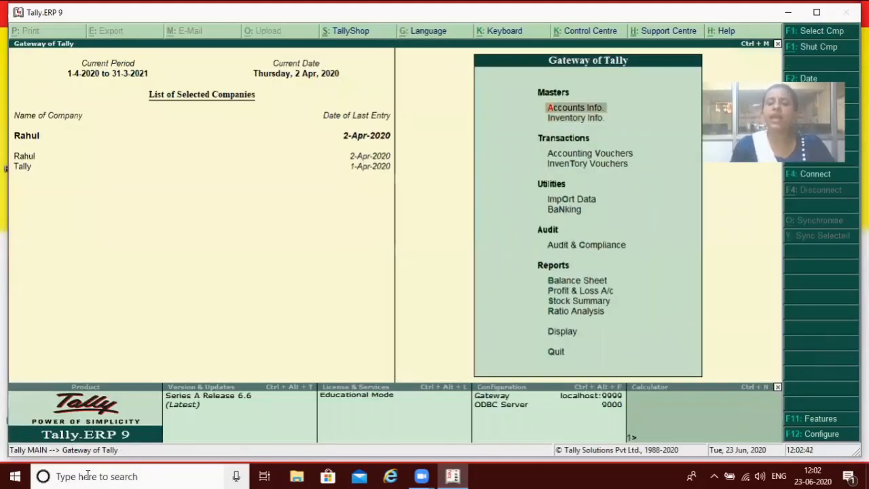
- Start a new single ledger in Accounts Info. and name it Bank, leaving the alias blank
{"action": "key", "text": "Return"}
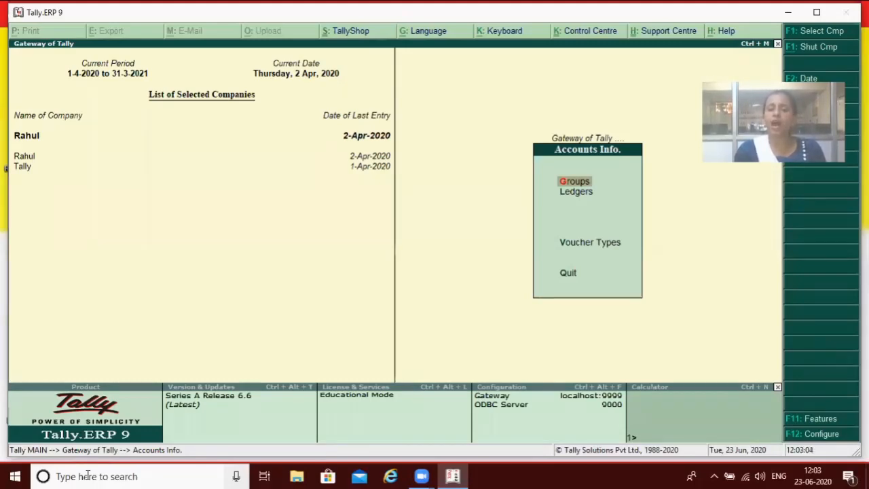
{"action": "key", "text": "Down"}
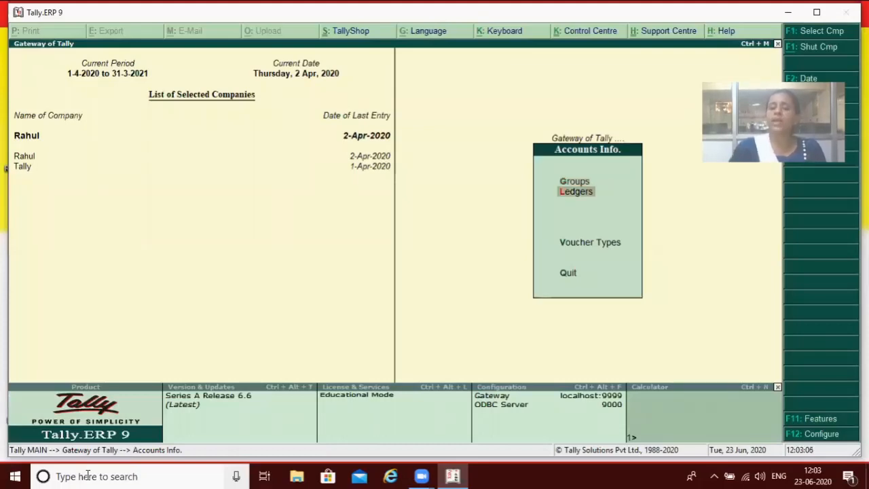
{"action": "key", "text": "Return"}
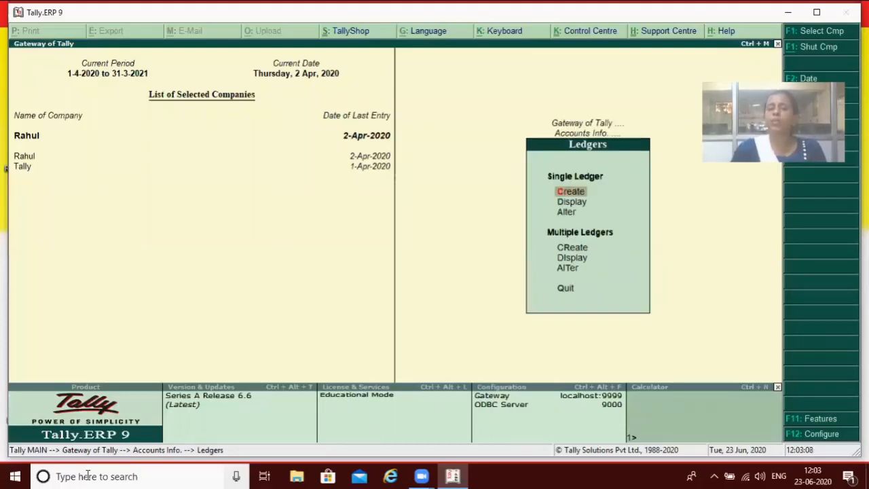
{"action": "key", "text": "Return"}
{"action": "type", "text": "Bank"}
{"action": "key", "text": "Return"}
{"action": "key", "text": "Return"}
{"action": "key", "text": "Return"}
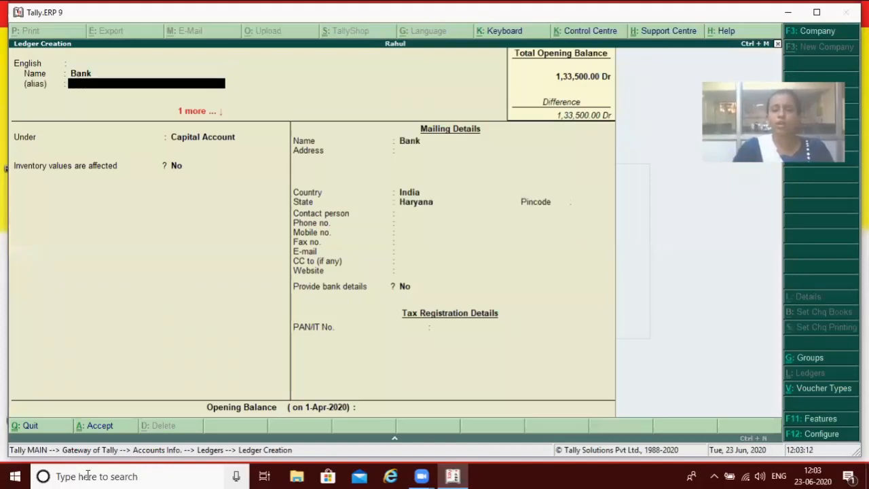
- Place the Bank ledger under the Bank Accounts group and keep the default account holder's name
{"action": "type", "text": "B"}
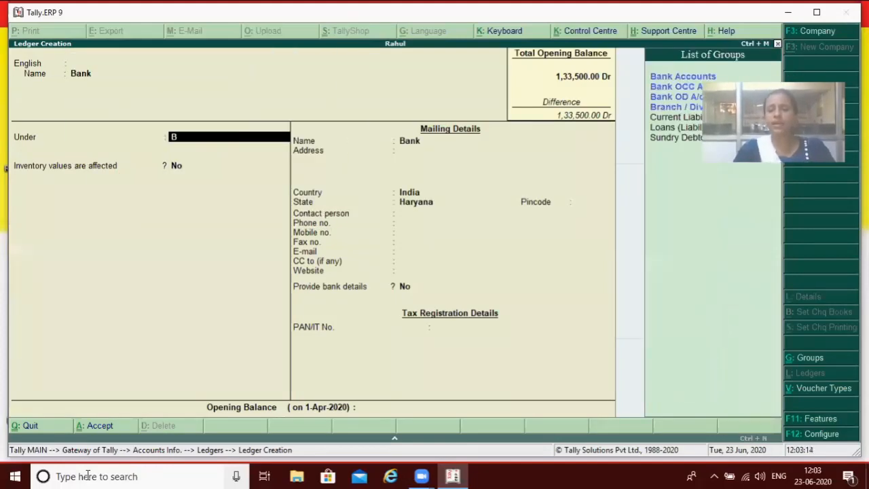
{"action": "key", "text": "Down"}
{"action": "key", "text": "Down"}
{"action": "key", "text": "Up"}
{"action": "key", "text": "Up"}
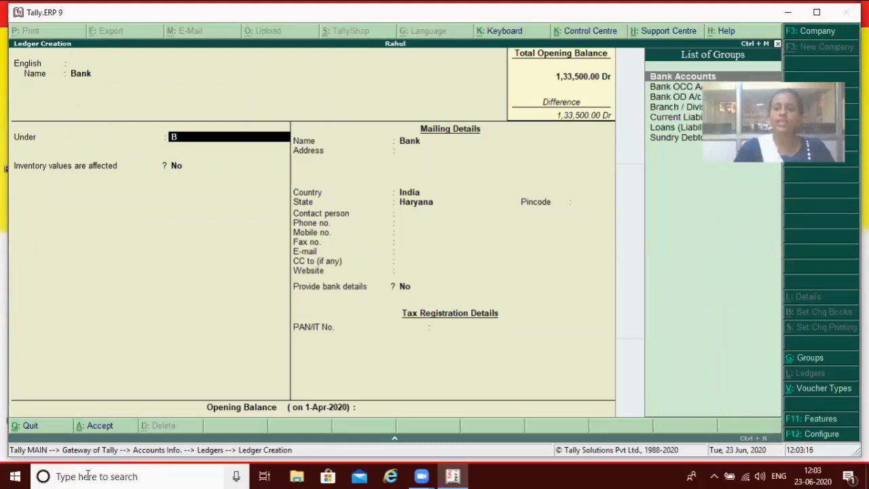
{"action": "key", "text": "Return"}
{"action": "key", "text": "Return"}
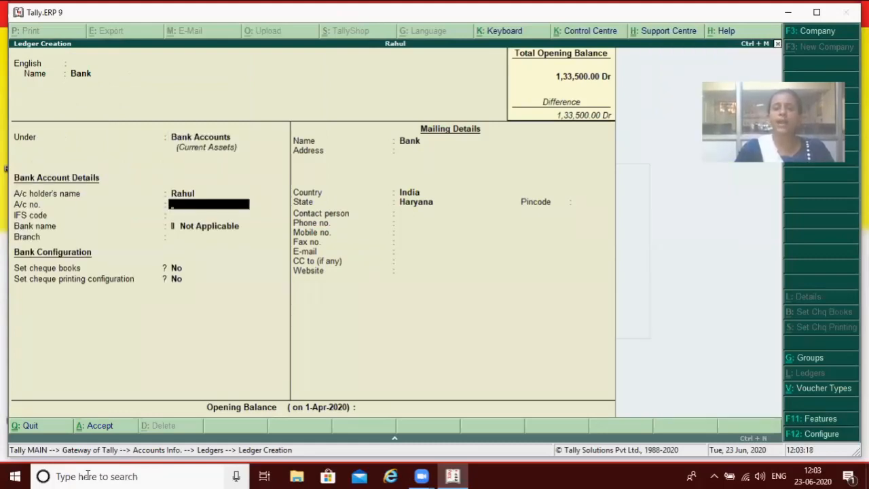
- Accept the default bank configuration and mailing details without an opening balance, and save the Bank ledger
{"action": "key", "text": "Return"}
{"action": "key", "text": "Return"}
{"action": "key", "text": "Return"}
{"action": "key", "text": "Return"}
{"action": "key", "text": "Return"}
{"action": "key", "text": "Return"}
{"action": "key", "text": "Return"}
{"action": "key", "text": "Return"}
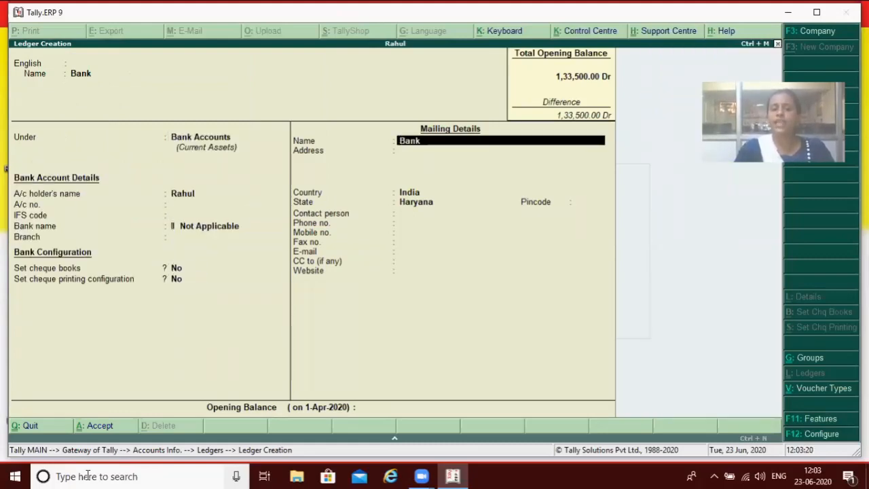
{"action": "key", "text": "Return"}
{"action": "key", "text": "Return"}
{"action": "key", "text": "Return"}
{"action": "key", "text": "Return"}
{"action": "key", "text": "Return"}
{"action": "key", "text": "Return"}
{"action": "key", "text": "Return"}
{"action": "key", "text": "Return"}
{"action": "key", "text": "Return"}
{"action": "key", "text": "Return"}
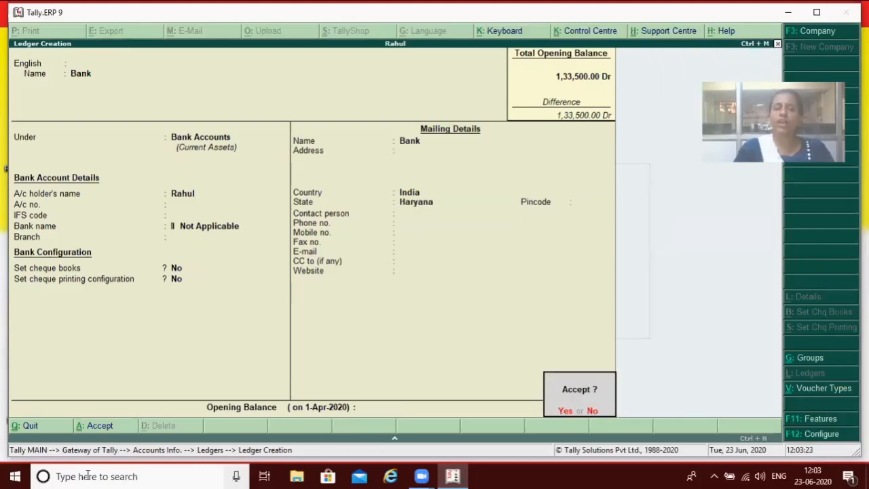
{"action": "key", "text": "Return"}
- Name the next ledger Purchase A/c and place it under Purchase Accounts
{"action": "type", "text": "Pur"}
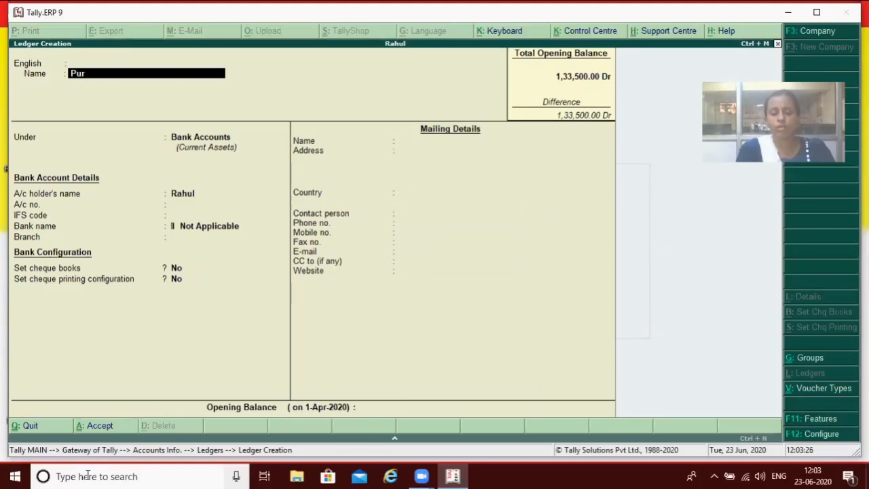
{"action": "type", "text": "chase  A/c"}
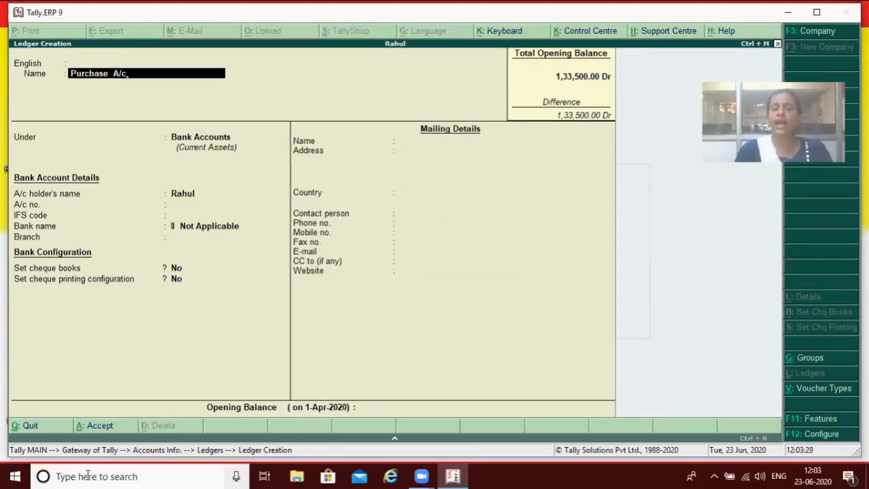
{"action": "key", "text": "Return"}
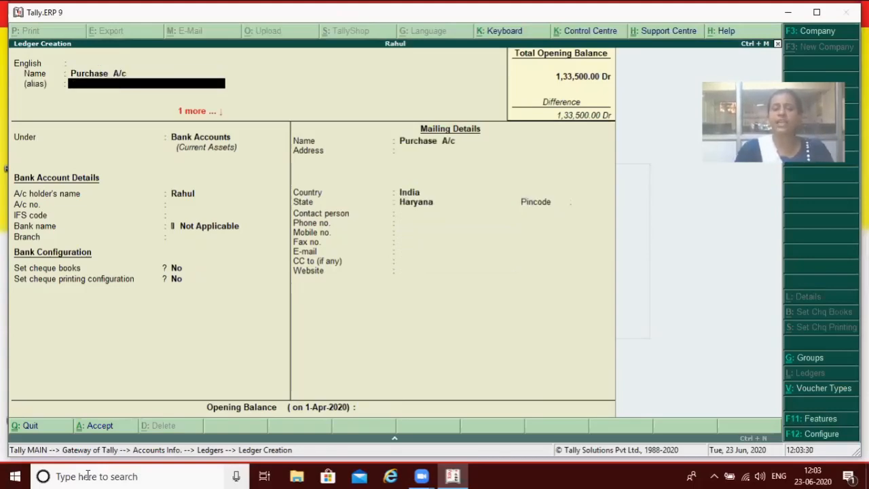
{"action": "key", "text": "Return"}
{"action": "key", "text": "Return"}
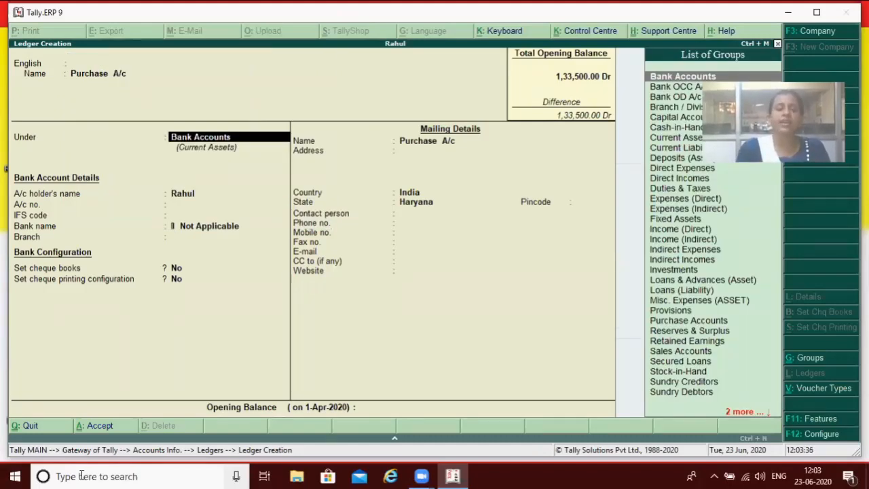
{"action": "type", "text": "P"}
{"action": "key", "text": "Down"}
{"action": "key", "text": "Return"}
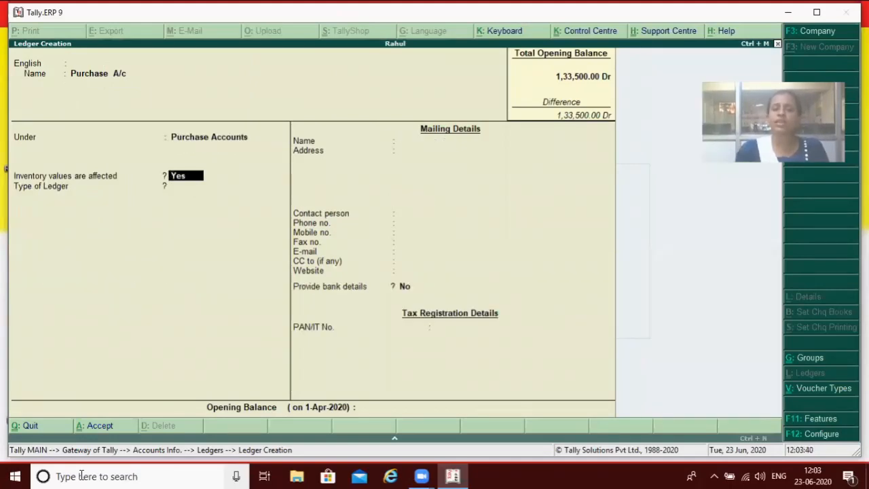
- Keep inventory values affected at Yes and ledger type Not Applicable, and save the Purchase A/c ledger
{"action": "key", "text": "Return"}
{"action": "key", "text": "Return"}
{"action": "key", "text": "Return"}
{"action": "key", "text": "Return"}
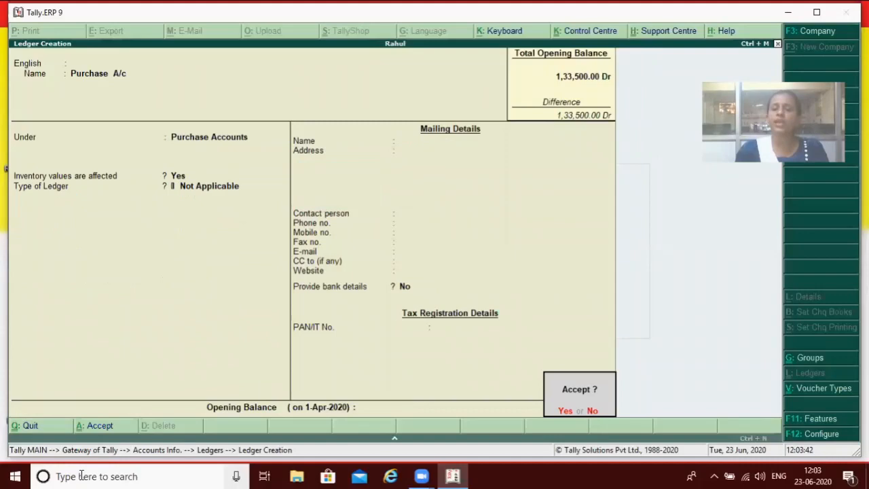
{"action": "key", "text": "Return"}
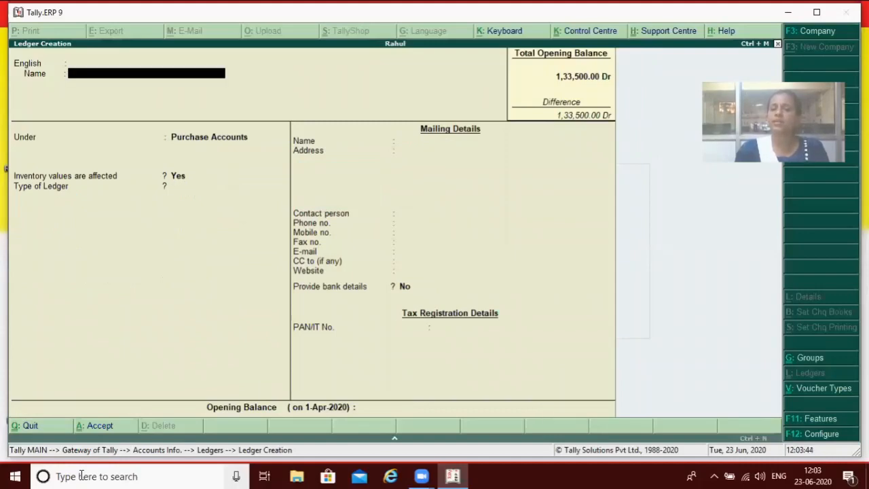
- Quit ledger creation and return to the Gateway of Tally
{"action": "key", "text": "Escape"}
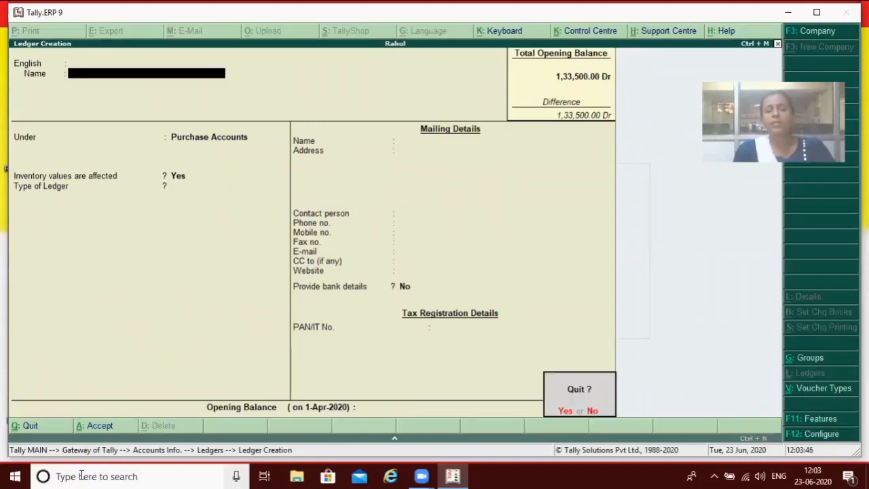
{"action": "key", "text": "Return"}
{"action": "key", "text": "Escape"}
{"action": "key", "text": "Escape"}
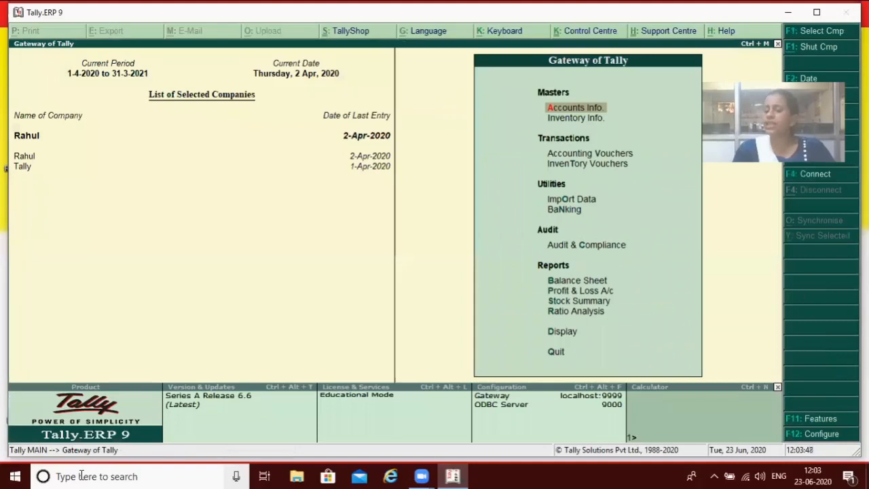
- Open accounting voucher creation and switch to a Purchase voucher
{"action": "key", "text": "Down"}
{"action": "key", "text": "Down"}
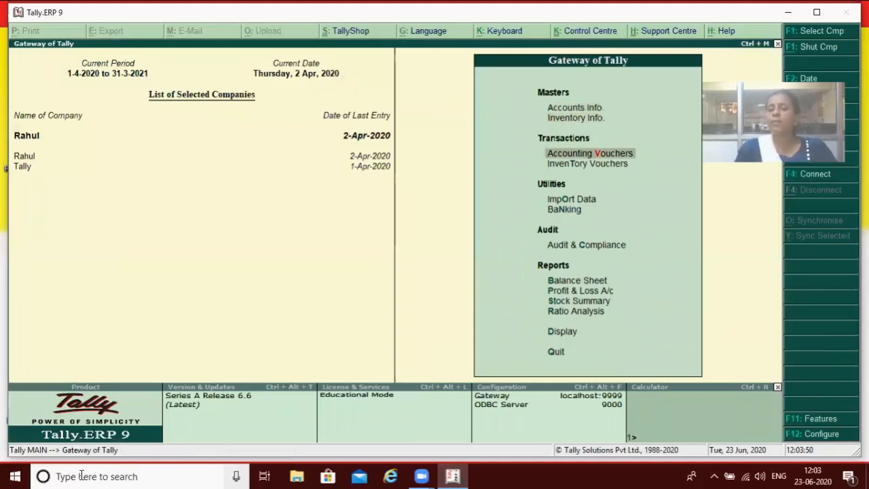
{"action": "key", "text": "Return"}
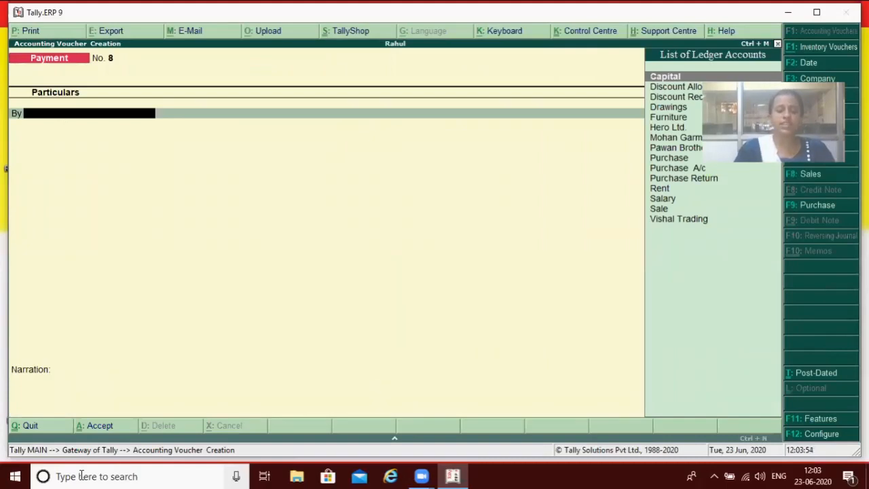
{"action": "key", "text": "F9"}
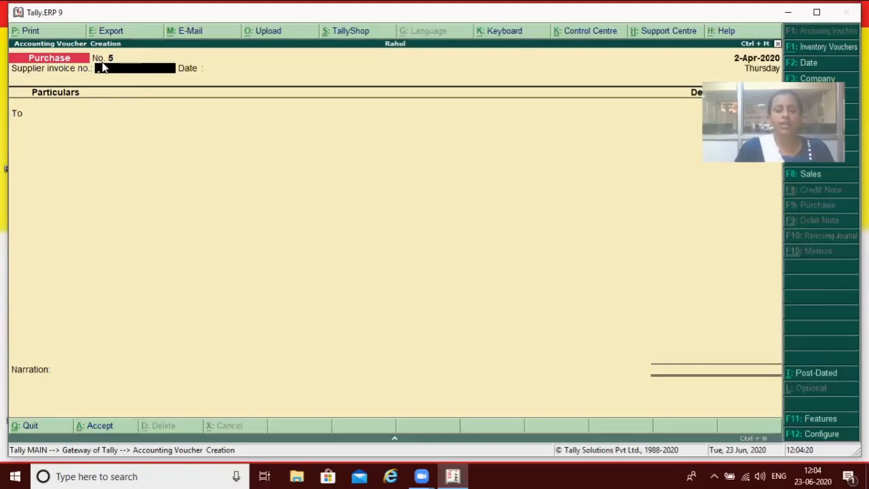
- In the company's accounting features, enable invoicing and recording of purchases in invoice mode
{"action": "key", "text": "F11"}
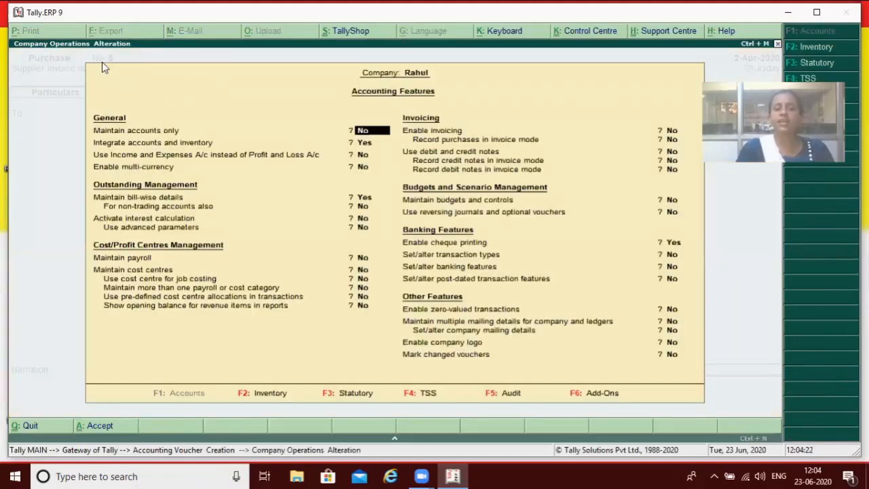
{"action": "key", "text": "Return"}
{"action": "key", "text": "Return"}
{"action": "key", "text": "Return"}
{"action": "key", "text": "Return"}
{"action": "key", "text": "Return"}
{"action": "key", "text": "Return"}
{"action": "key", "text": "Return"}
{"action": "key", "text": "Return"}
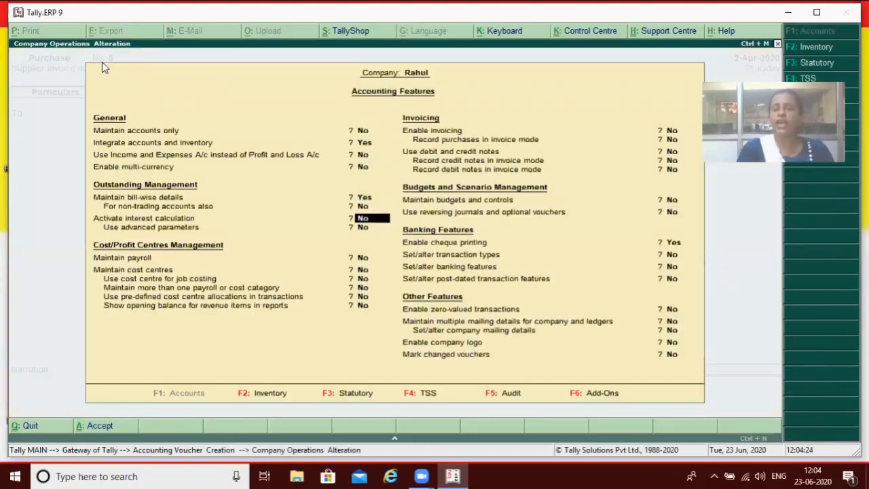
{"action": "key", "text": "Return"}
{"action": "key", "text": "Return"}
{"action": "key", "text": "Up"}
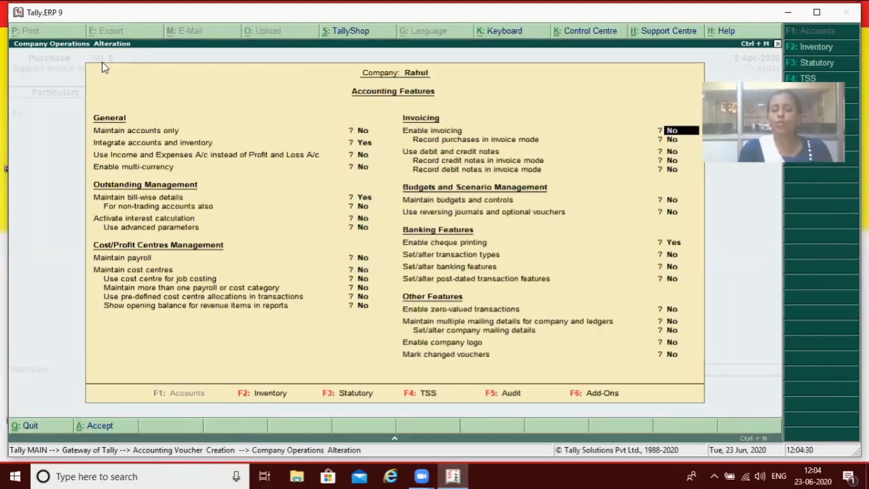
{"action": "key", "text": "y"}
{"action": "key", "text": "y"}
- Accept the remaining accounting features and save the company settings
{"action": "key", "text": "Return"}
{"action": "key", "text": "Return"}
{"action": "key", "text": "Return"}
{"action": "key", "text": "Return"}
{"action": "key", "text": "Return"}
{"action": "key", "text": "Return"}
{"action": "key", "text": "Return"}
{"action": "key", "text": "Return"}
{"action": "key", "text": "Return"}
{"action": "key", "text": "Return"}
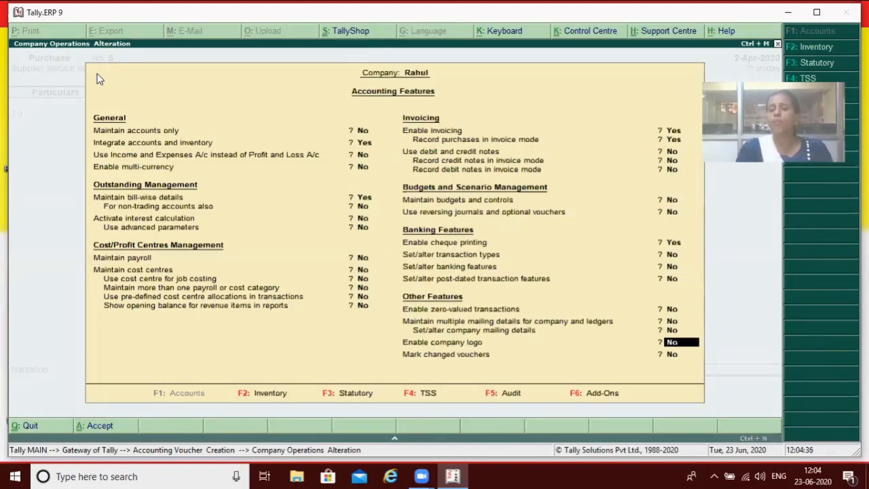
{"action": "key", "text": "Return"}
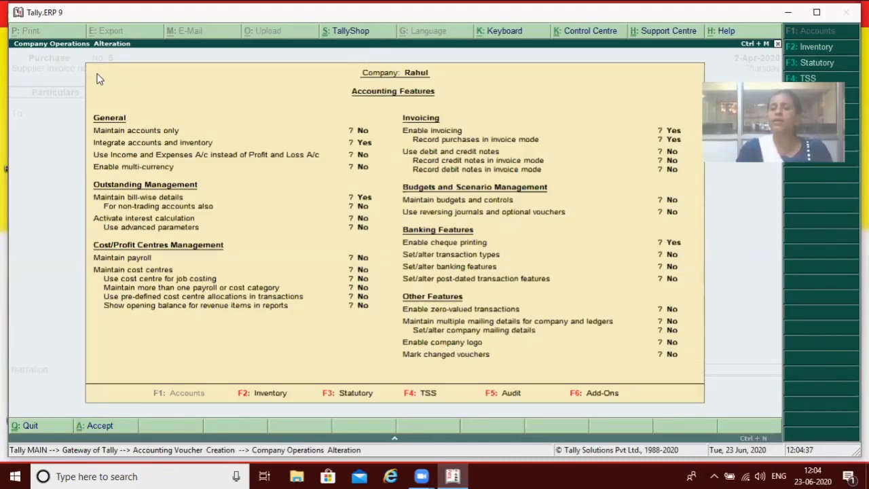
{"action": "key", "text": "Return"}
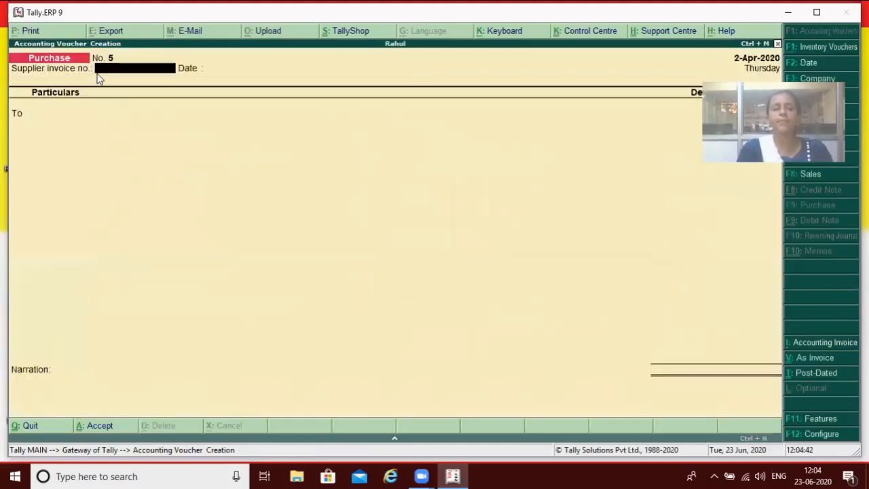
- Quit and reopen accounting voucher creation, and bring up the Purchase voucher in item invoice mode
{"action": "key", "text": "Escape"}
{"action": "key", "text": "Return"}
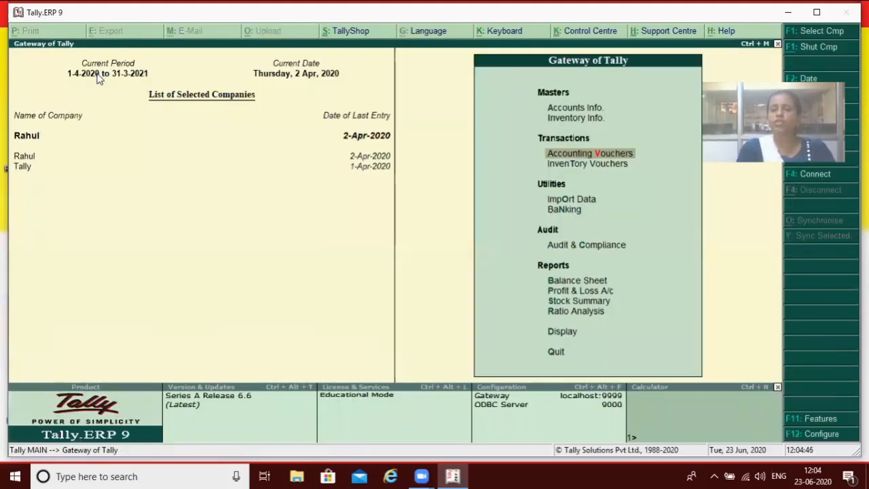
{"action": "key", "text": "Return"}
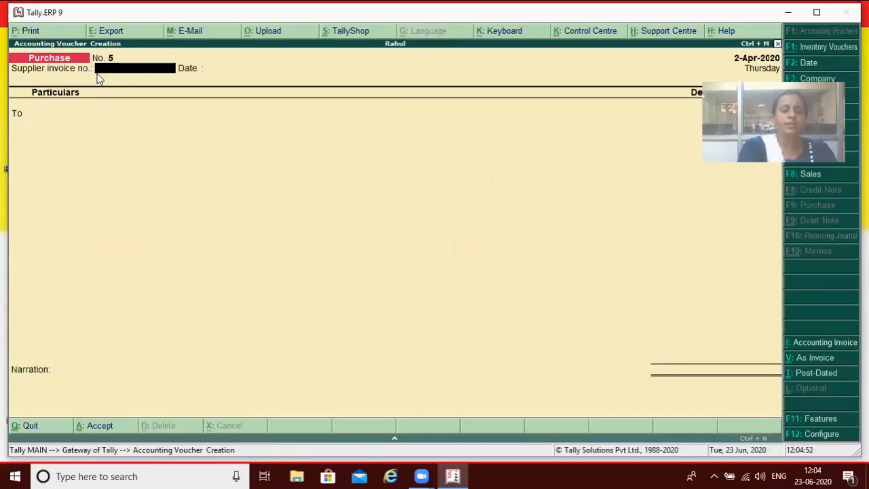
{"action": "key", "text": "F8"}
{"action": "key", "text": "F9"}
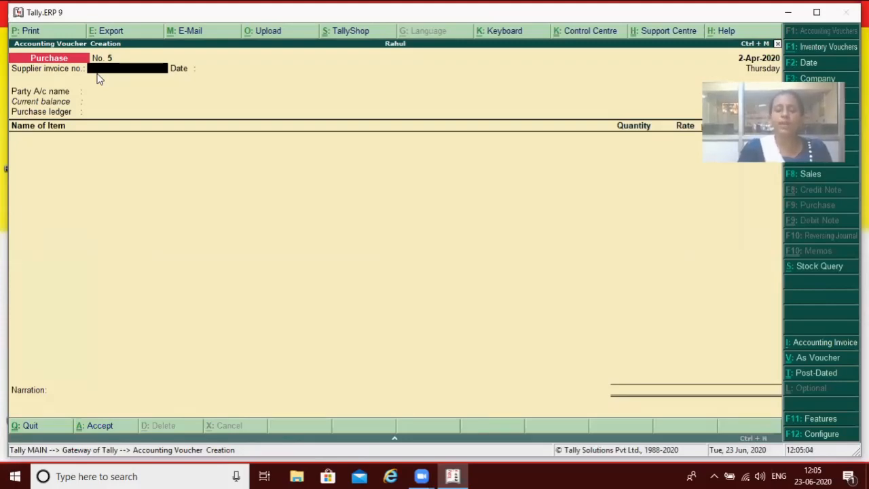
- Enter supplier invoice number 5 with the date 2-Apr-2020
{"action": "type", "text": "5"}
{"action": "key", "text": "Return"}
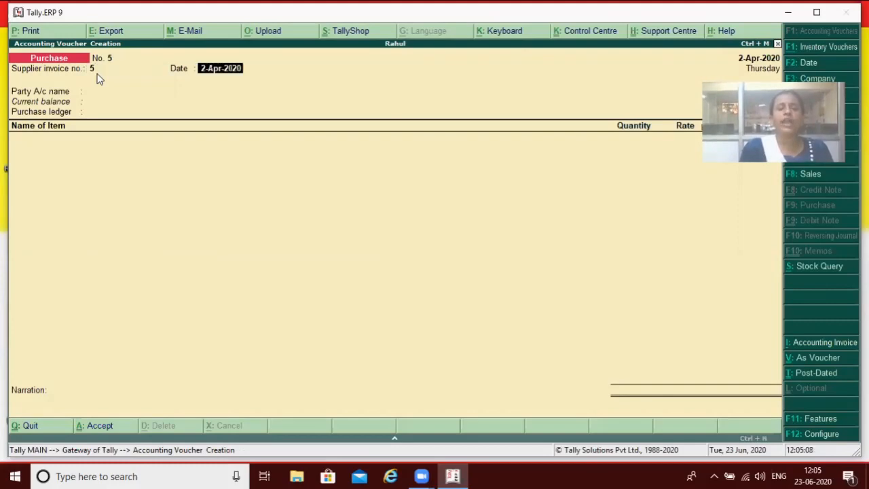
{"action": "key", "text": "Return"}
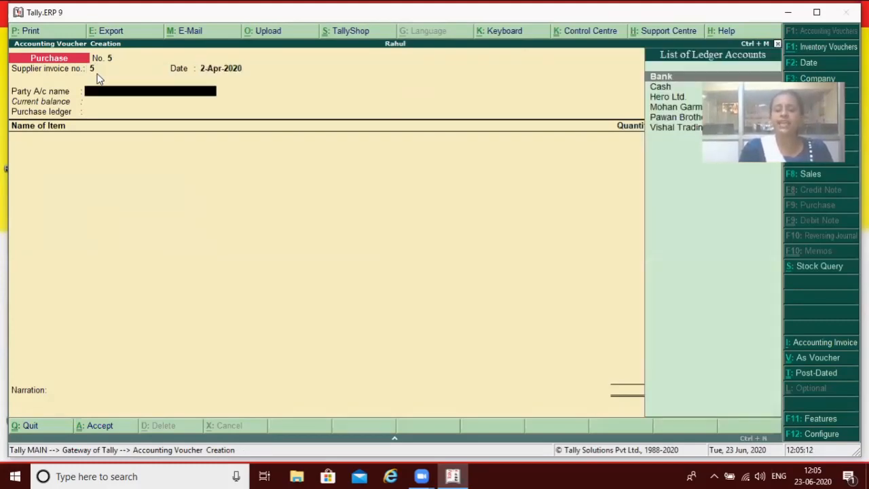
- Choose Bank as the party account and accept the supplier's details with Haryana as the state
{"action": "key", "text": "Return"}
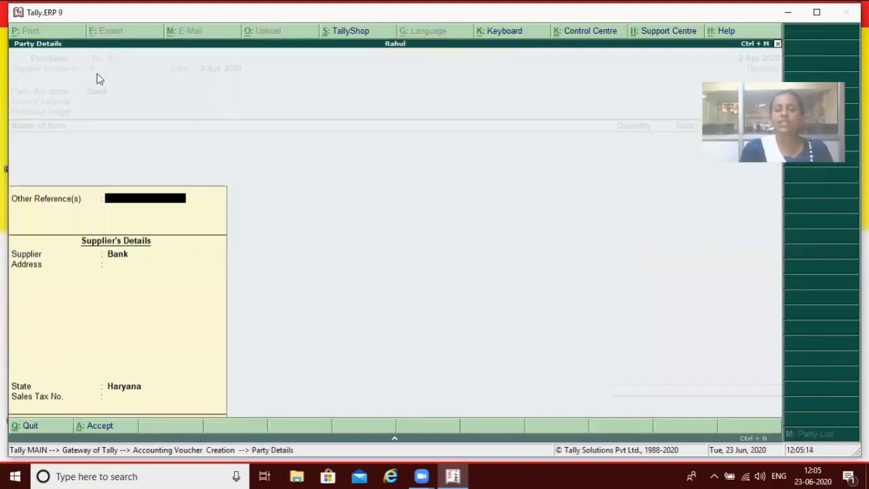
{"action": "key", "text": "Return"}
{"action": "key", "text": "Return"}
{"action": "key", "text": "Return"}
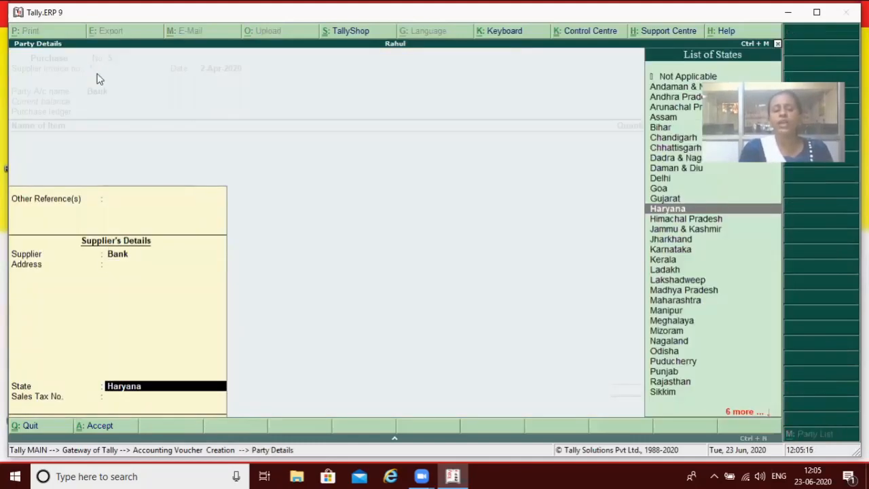
{"action": "key", "text": "Return"}
{"action": "key", "text": "Return"}
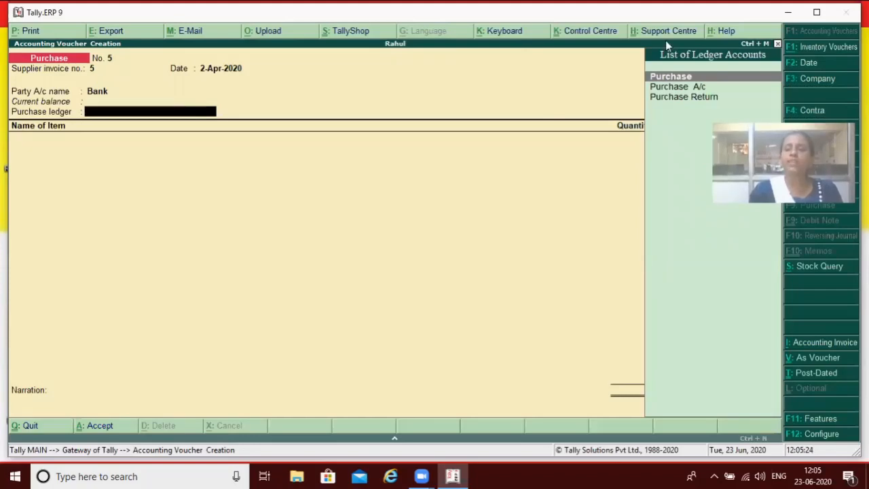
- Choose Purchase A/c as the purchase ledger and Mother Board as the first invoice item
{"action": "left_click", "coordinate": [674, 88]}
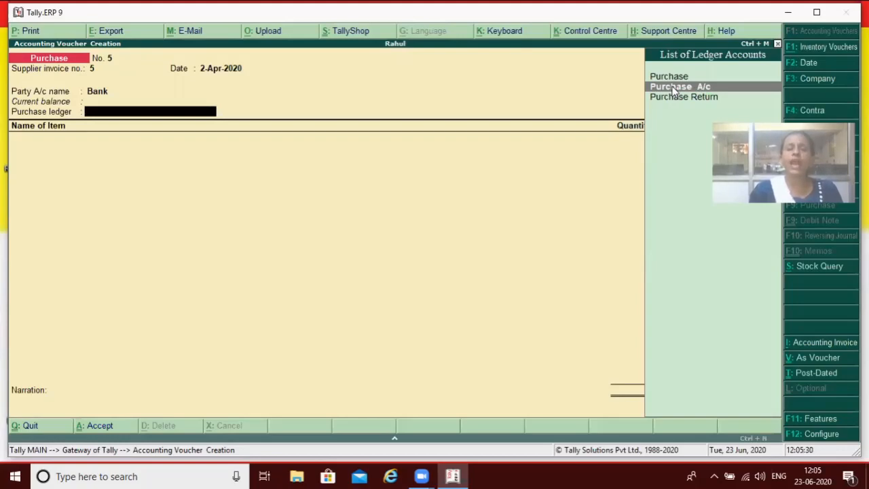
{"action": "key", "text": "Return"}
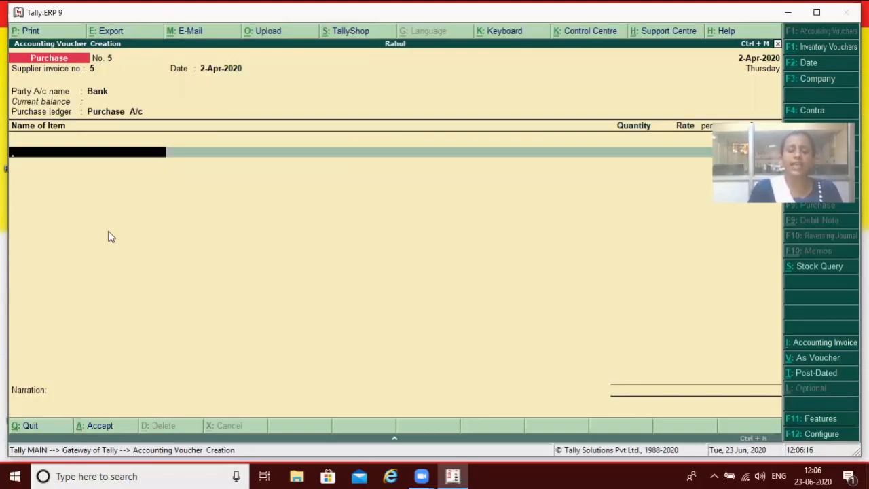
{"action": "type", "text": "M"}
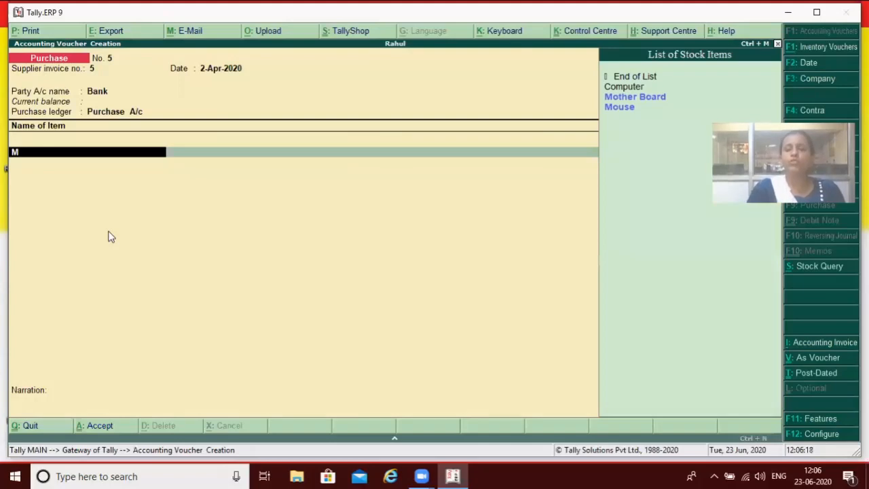
{"action": "key", "text": "Down"}
{"action": "key", "text": "Return"}
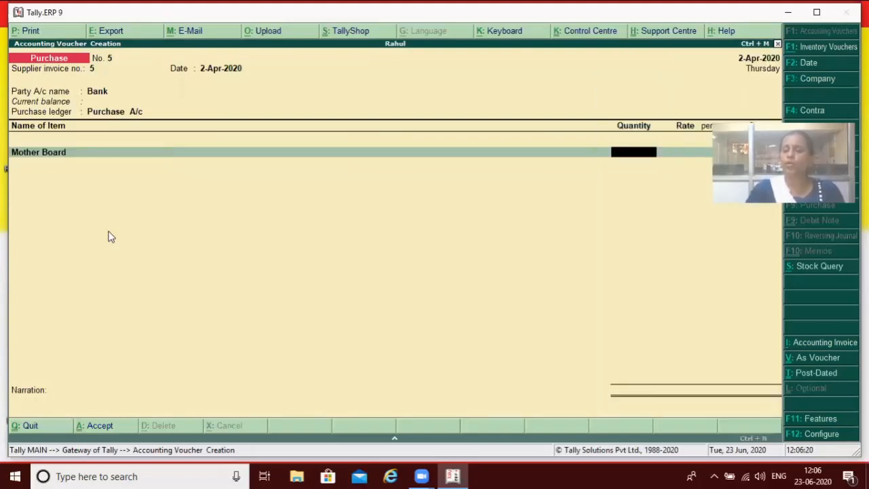
{"action": "type", "text": "10"}
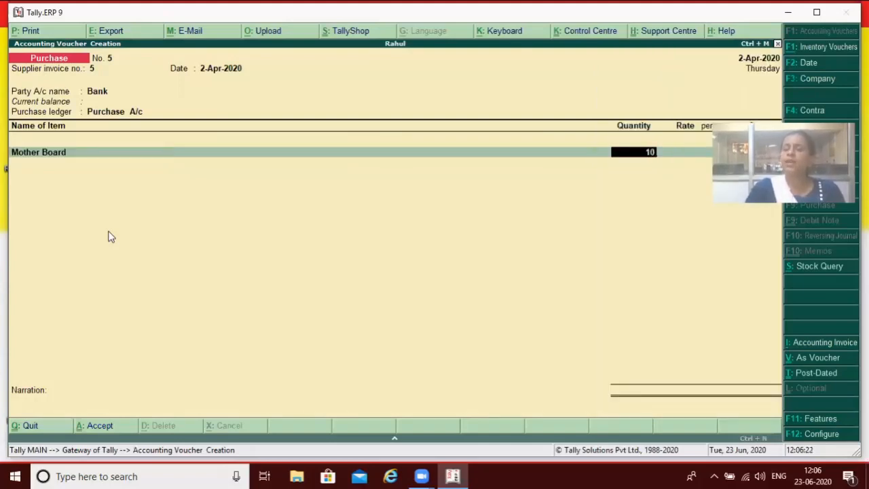
{"action": "key", "text": "BackSpace"}
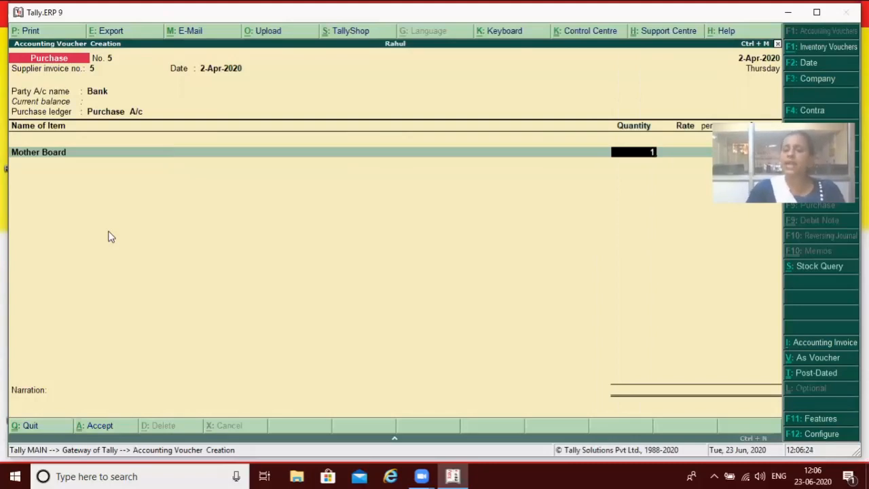
{"action": "type", "text": "0"}
{"action": "key", "text": "Return"}
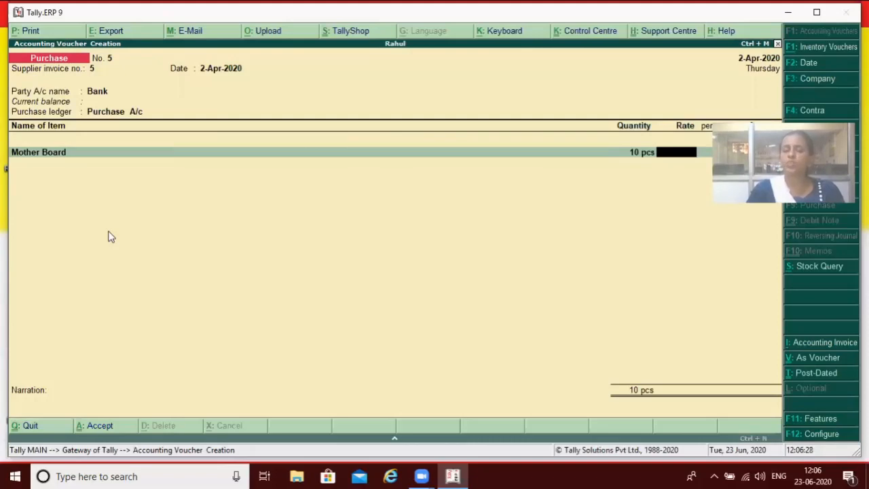
{"action": "key", "text": "BackSpace"}
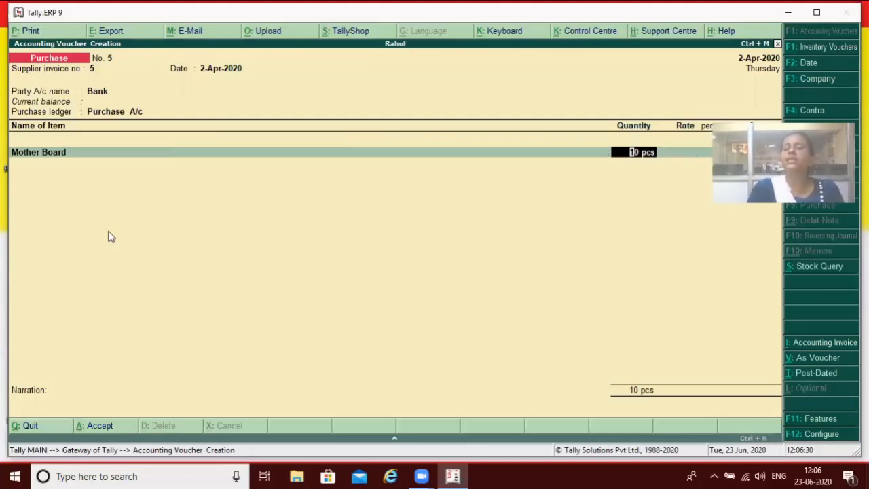
- Set the Mother Board line to a quantity of 1 pcs at a rate of 2500 and accept its amount
{"action": "type", "text": "1"}
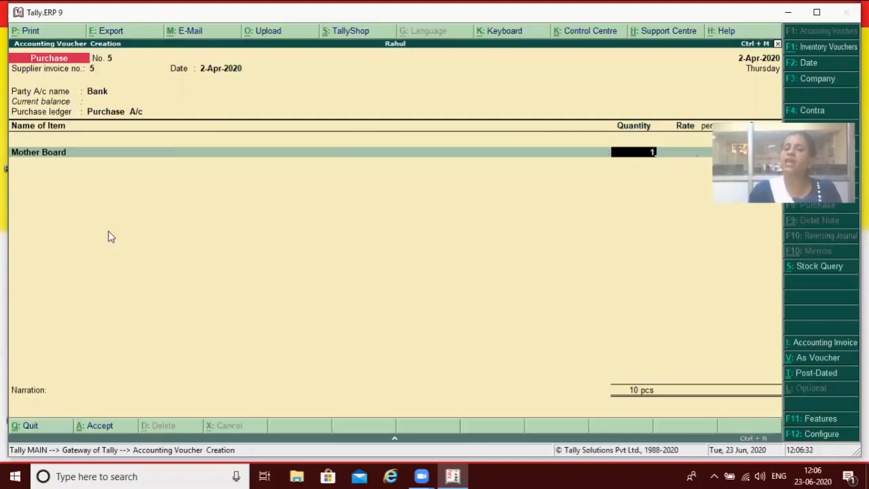
{"action": "key", "text": "Return"}
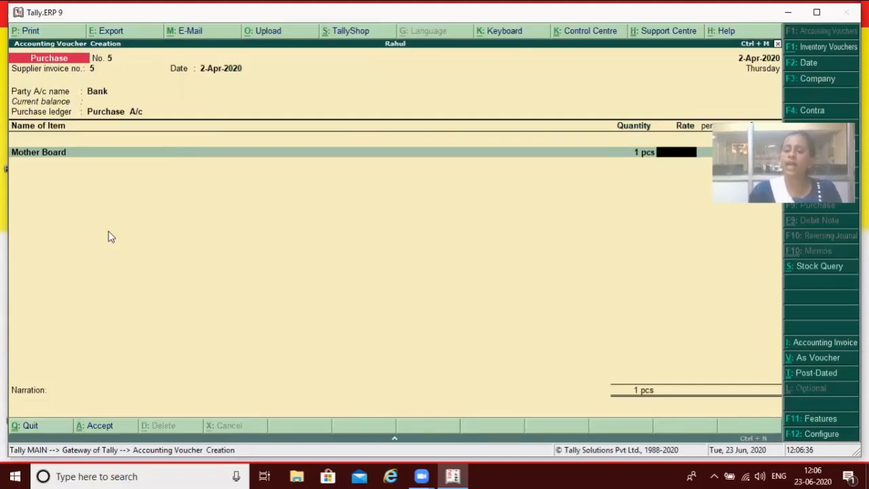
{"action": "type", "text": "2500"}
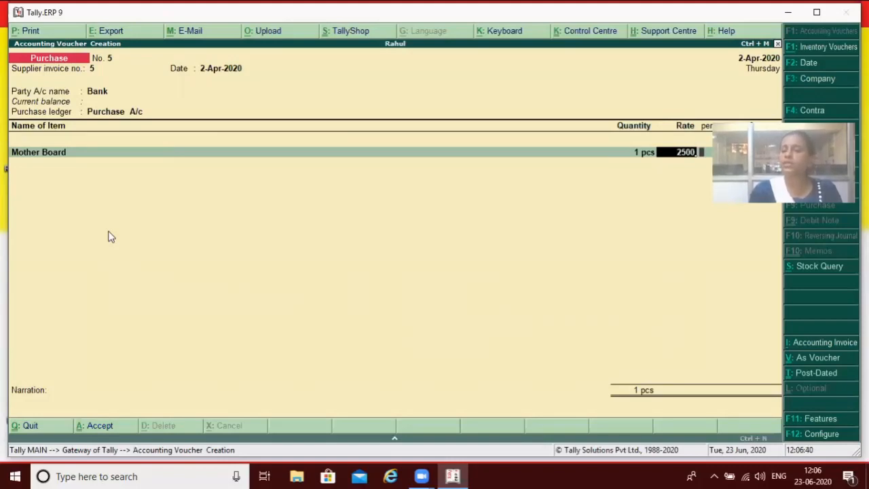
{"action": "key", "text": "Return"}
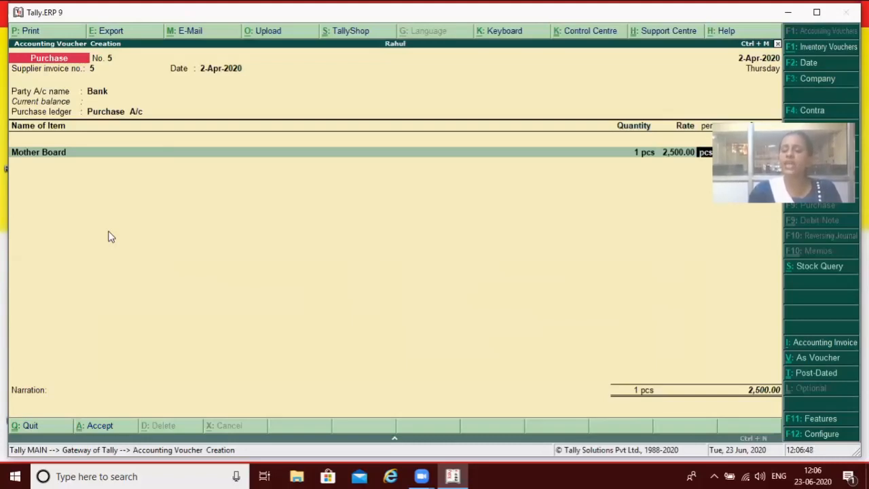
{"action": "key", "text": "Return"}
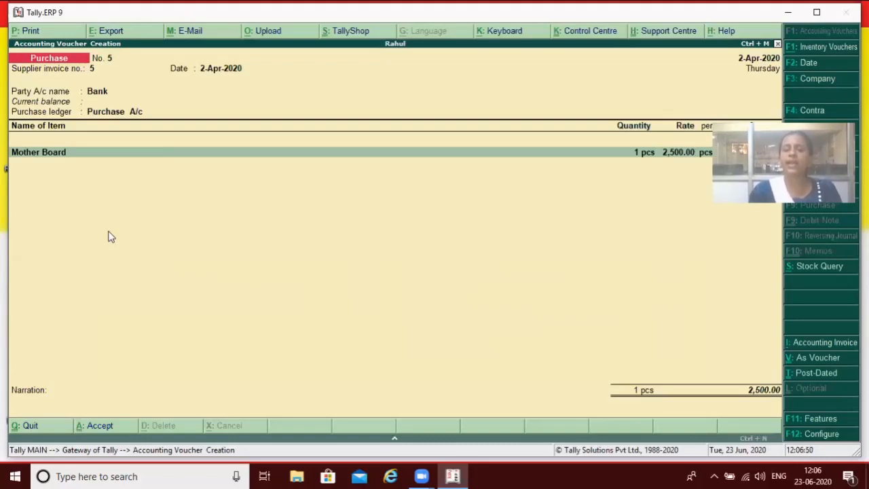
{"action": "key", "text": "Return"}
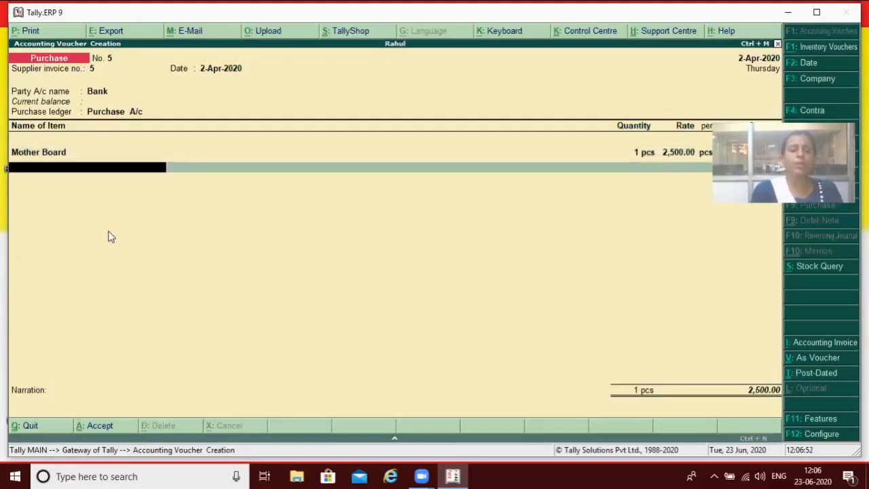
- Add Mouse as the second item with a quantity of 1 pcs at a rate of 750
{"action": "type", "text": "M"}
{"action": "key", "text": "Down"}
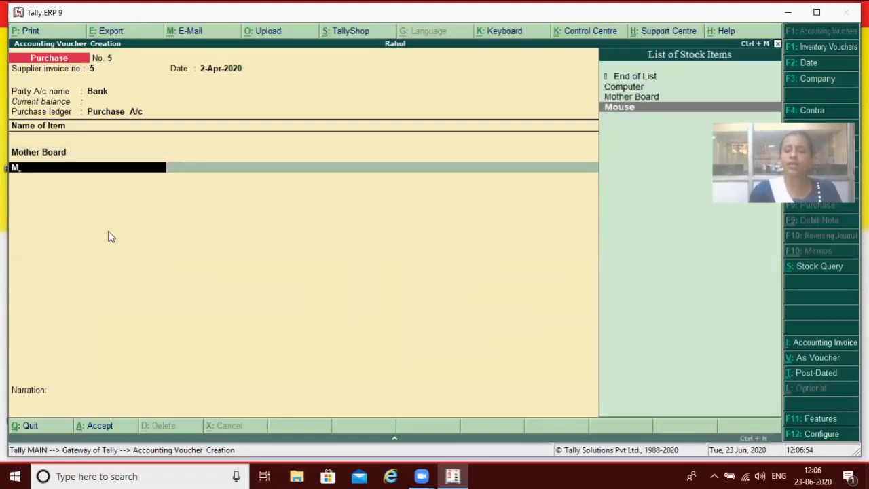
{"action": "key", "text": "Return"}
{"action": "type", "text": "1"}
{"action": "key", "text": "Return"}
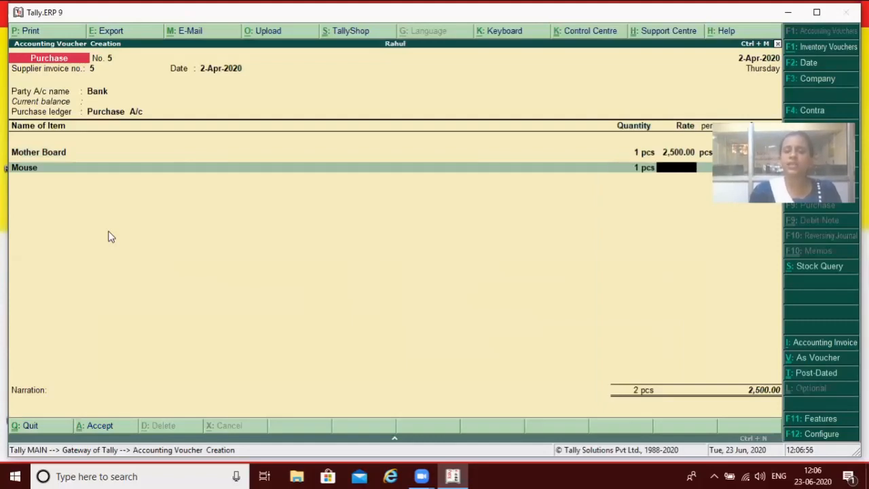
{"action": "type", "text": "750"}
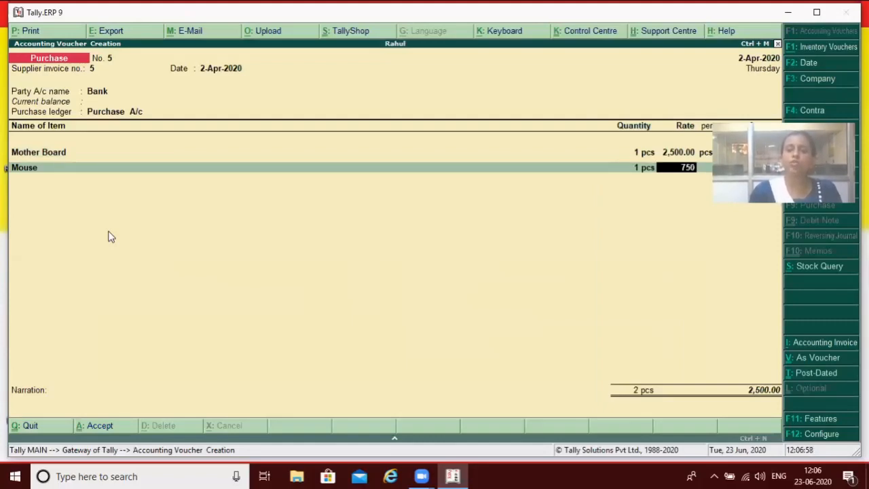
{"action": "key", "text": "Return"}
{"action": "key", "text": "Return"}
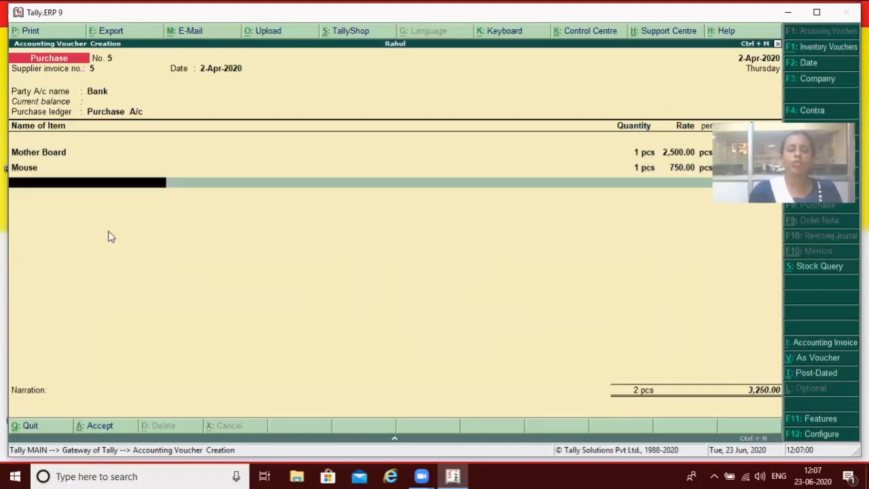
- Add Key Board as the third item with a quantity of 1 pcs at a rate of 500
{"action": "type", "text": "K"}
{"action": "key", "text": "Return"}
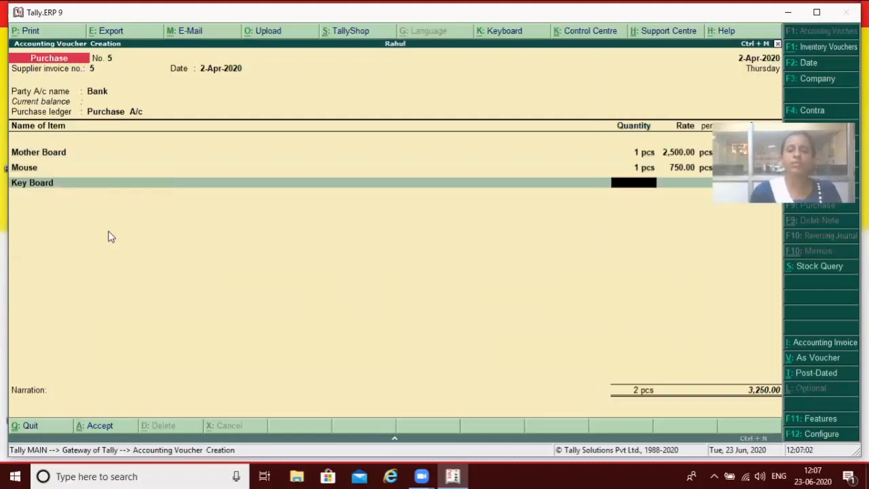
{"action": "type", "text": "1"}
{"action": "key", "text": "Return"}
{"action": "type", "text": "500"}
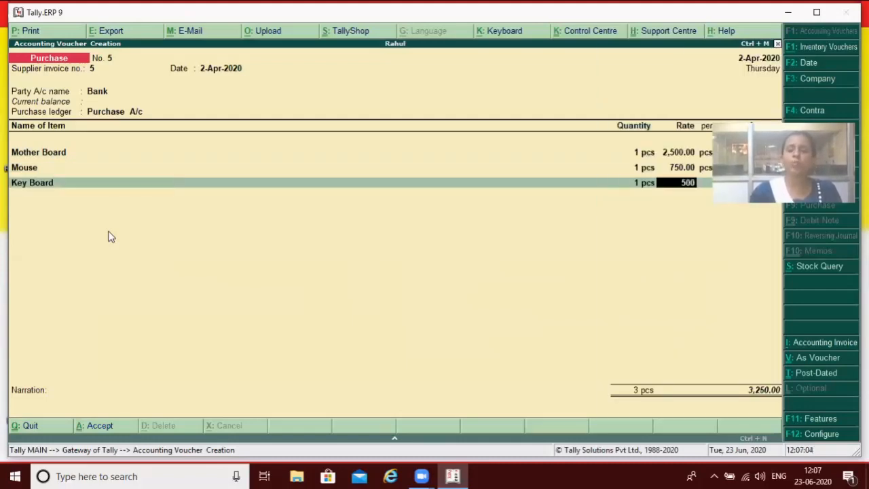
{"action": "key", "text": "Return"}
{"action": "key", "text": "Return"}
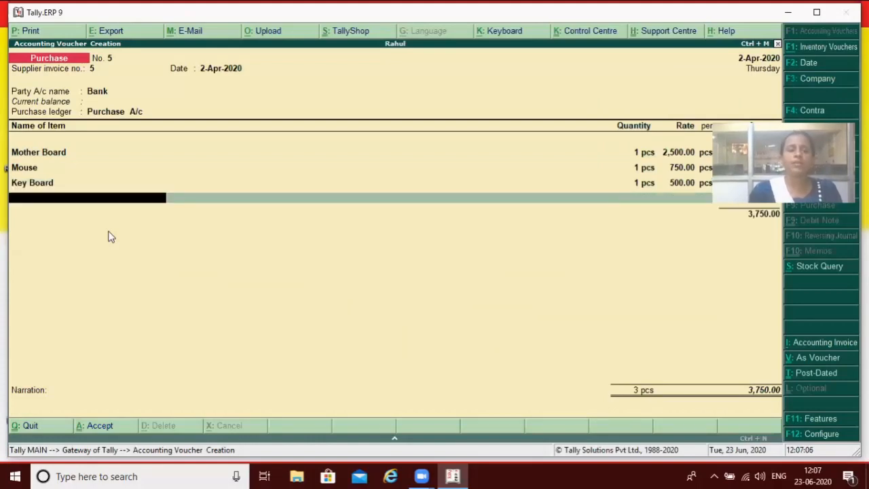
- Add Cpu Fan as the fourth item with a quantity of 1 pcs at a rate of 1000
{"action": "type", "text": "C"}
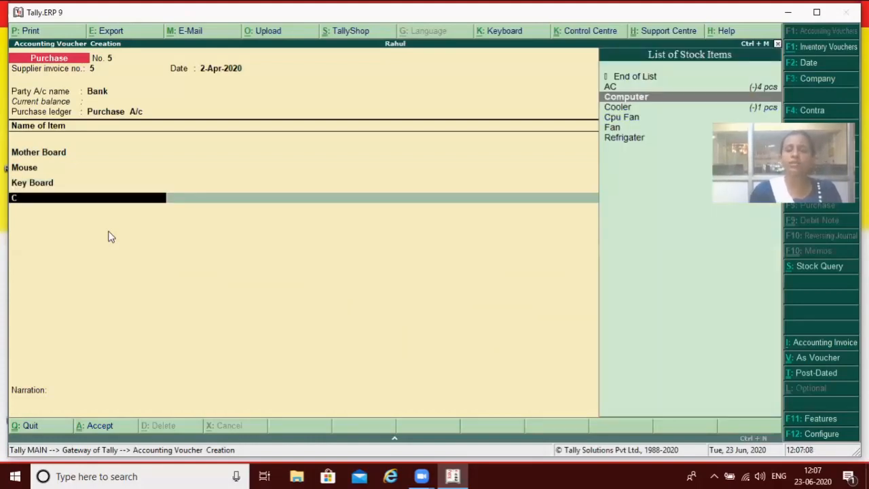
{"action": "key", "text": "Down"}
{"action": "key", "text": "Down"}
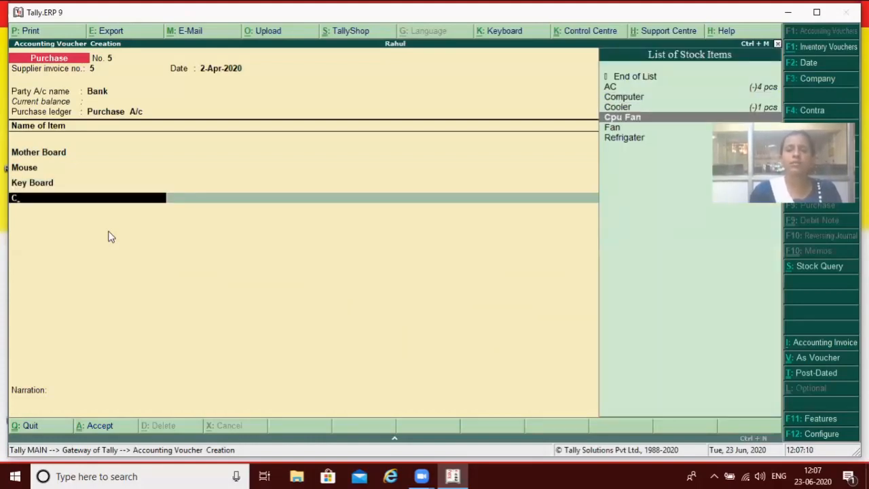
{"action": "key", "text": "Return"}
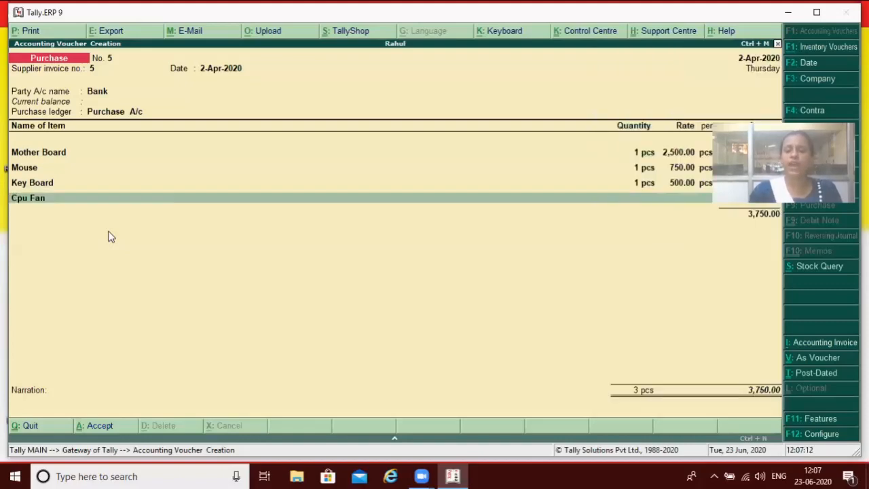
{"action": "type", "text": "1"}
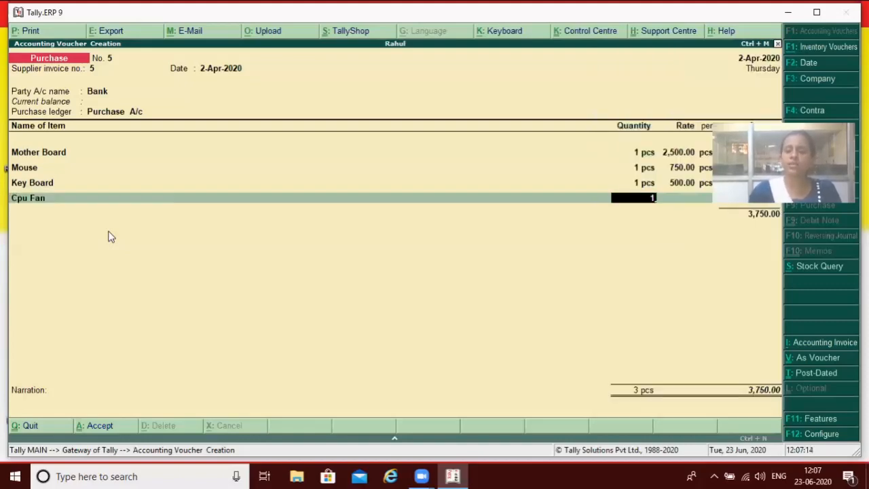
{"action": "key", "text": "Return"}
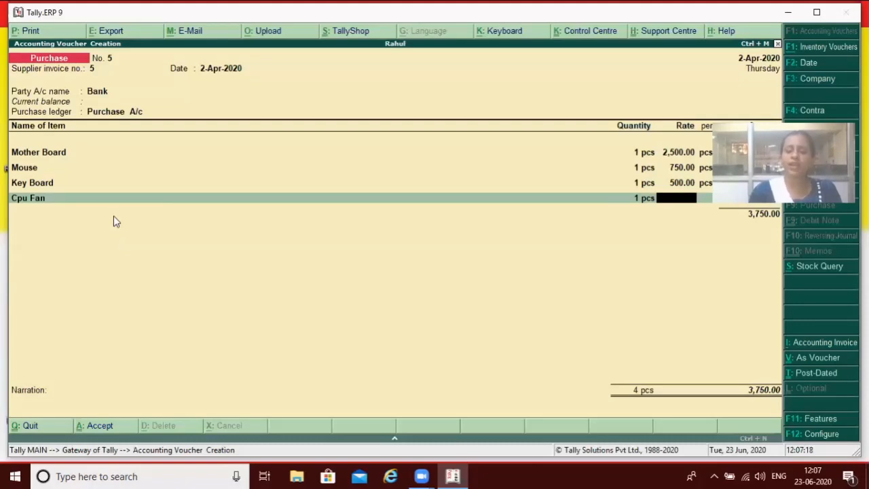
{"action": "type", "text": "1000"}
{"action": "key", "text": "Return"}
{"action": "key", "text": "Return"}
{"action": "key", "text": "Return"}
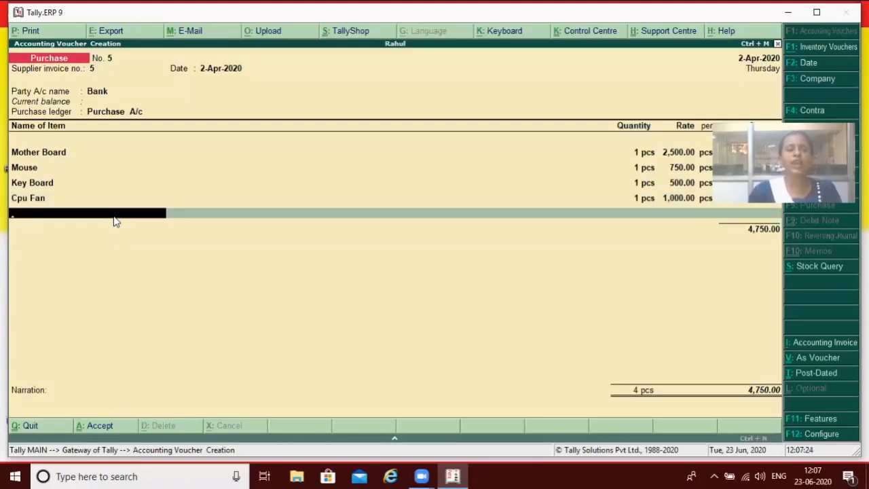
- Add Led as the fifth item with a quantity of 1 pcs at a rate of 3000
{"action": "type", "text": "L"}
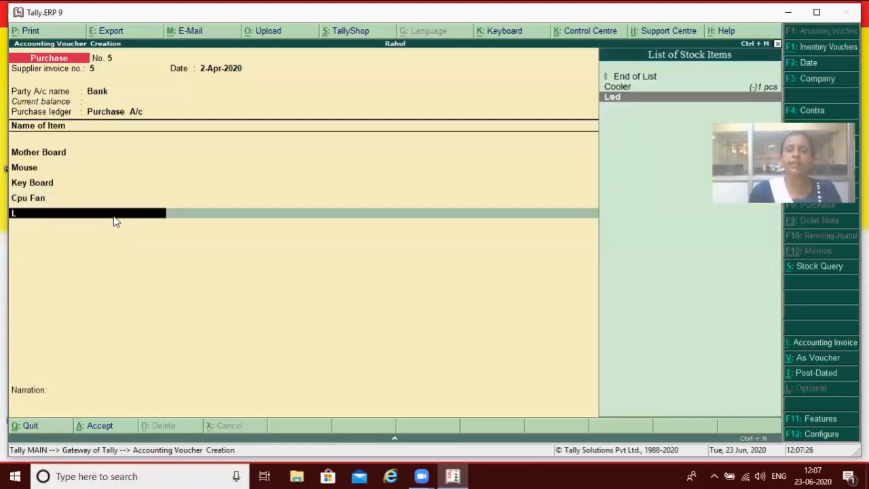
{"action": "key", "text": "Return"}
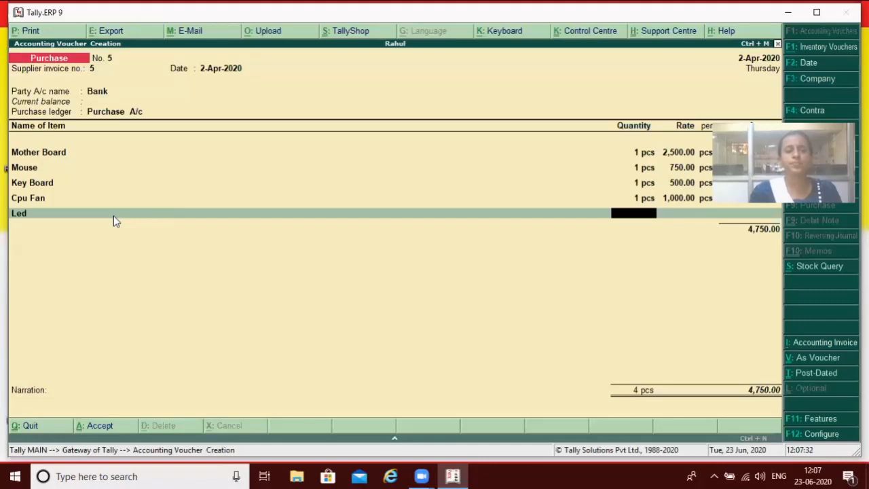
{"action": "type", "text": "1"}
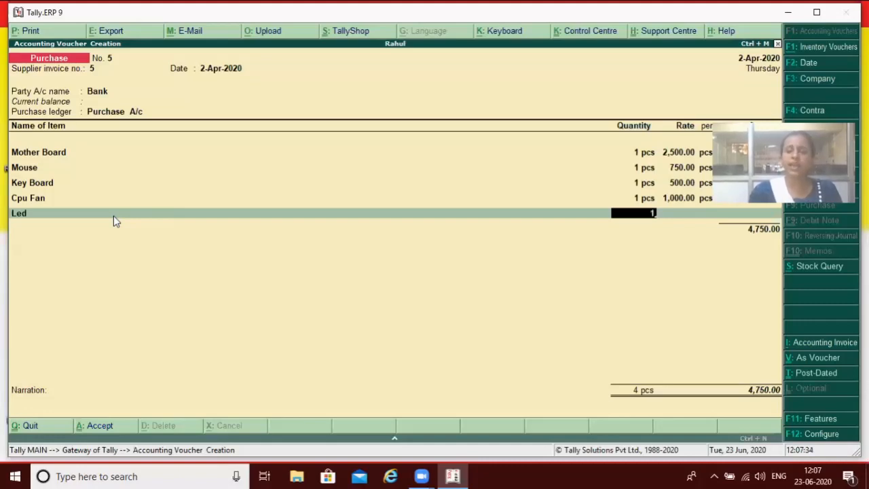
{"action": "key", "text": "Return"}
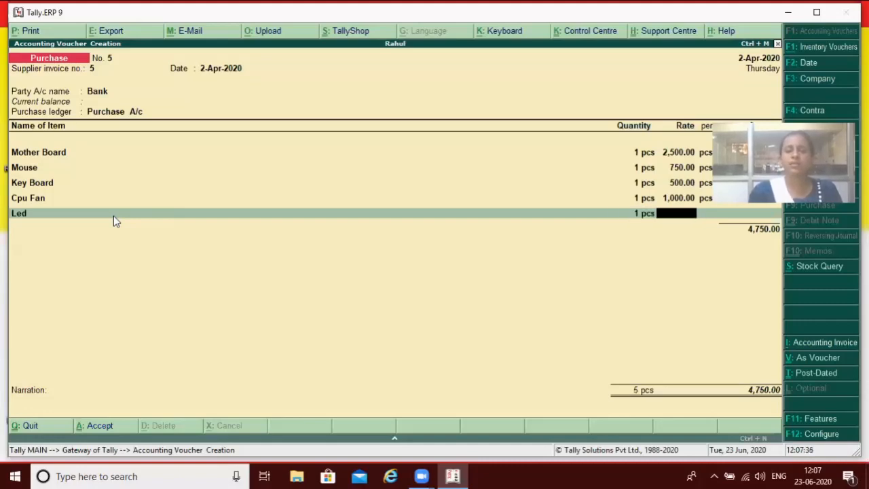
{"action": "type", "text": "3000"}
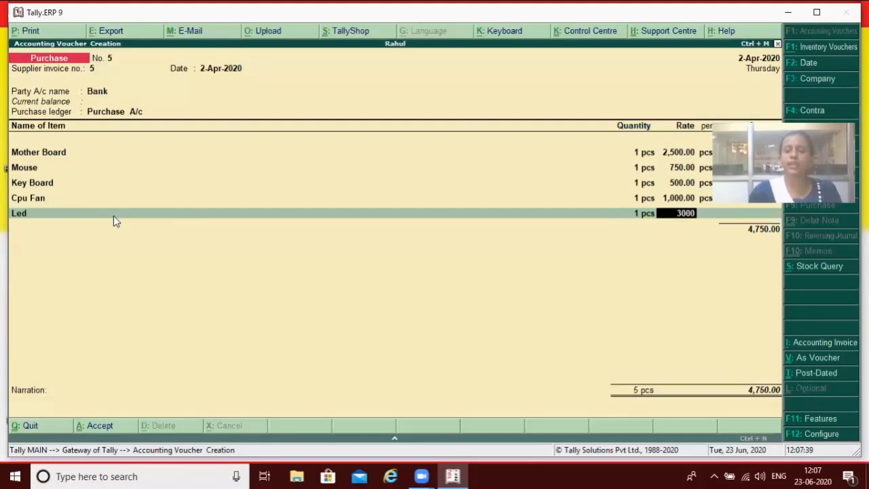
{"action": "key", "text": "Return"}
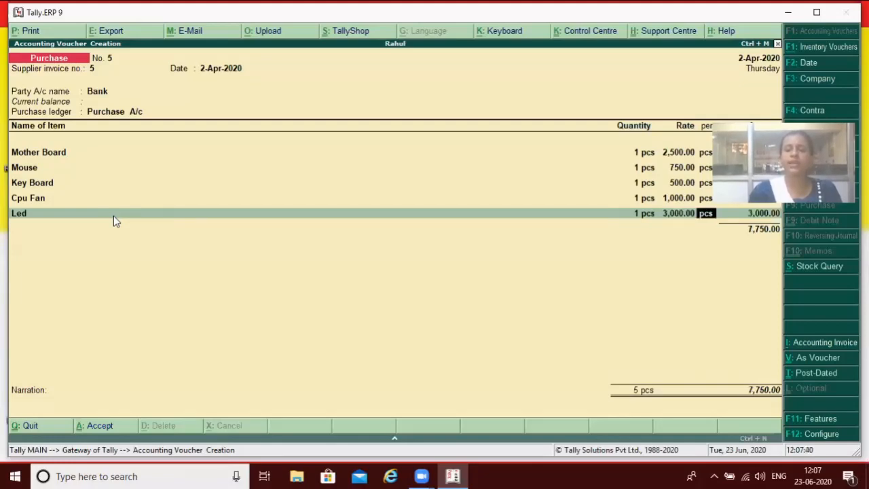
{"action": "key", "text": "Return"}
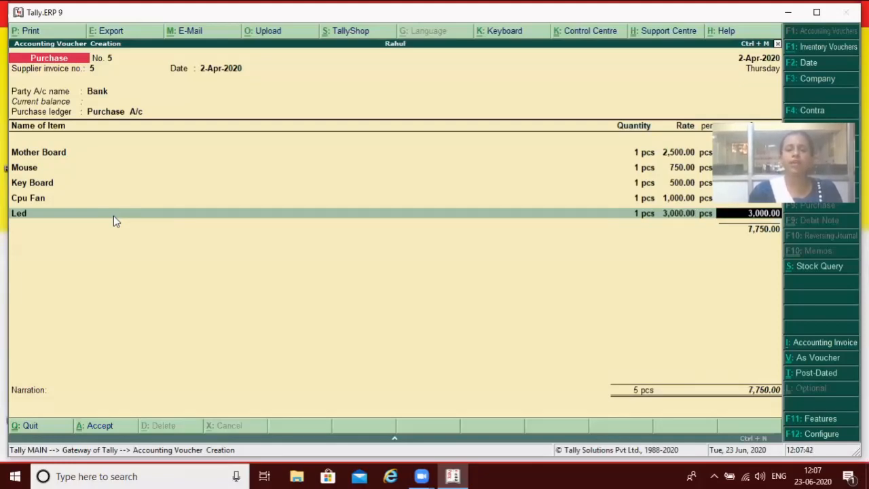
{"action": "key", "text": "Return"}
{"action": "type", "text": "s"}
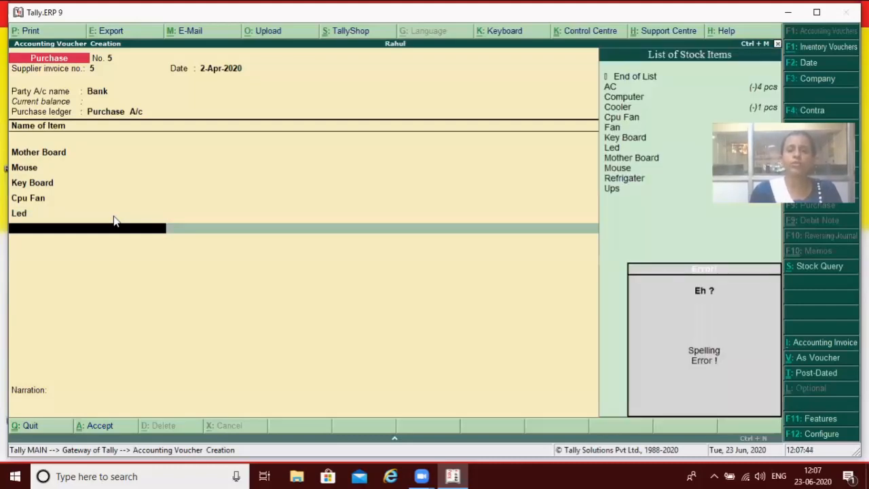
- Add Ups as the sixth item with a quantity of 1 pcs at a rate of 4000
{"action": "key", "text": "Down"}
{"action": "key", "text": "Down"}
{"action": "key", "text": "Down"}
{"action": "key", "text": "Down"}
{"action": "key", "text": "Down"}
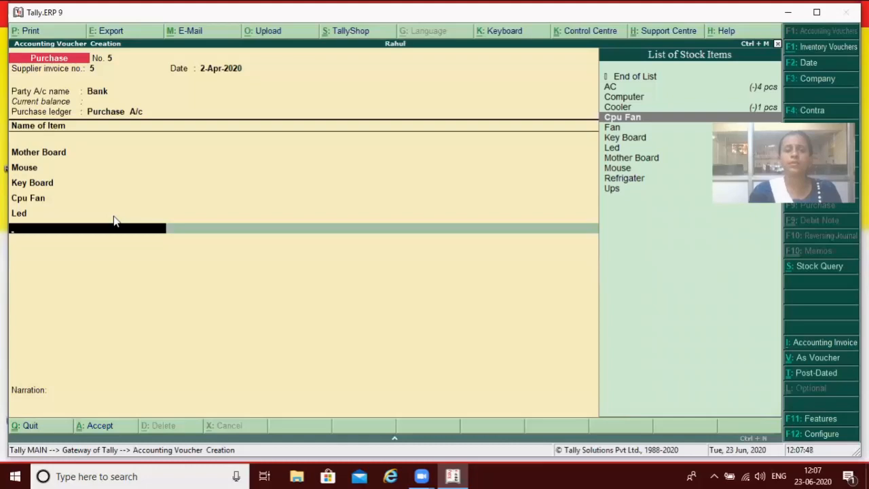
{"action": "key", "text": "Down"}
{"action": "key", "text": "Down"}
{"action": "key", "text": "Down"}
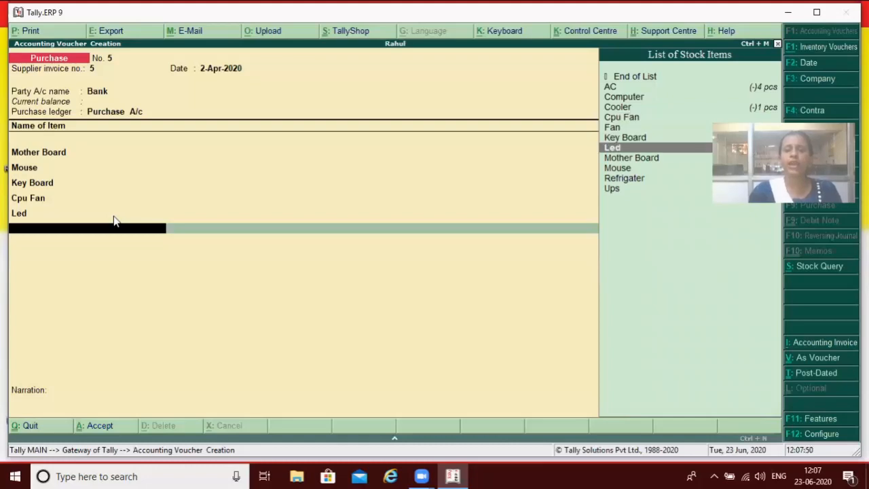
{"action": "key", "text": "Down"}
{"action": "key", "text": "Down"}
{"action": "key", "text": "Down"}
{"action": "key", "text": "Down"}
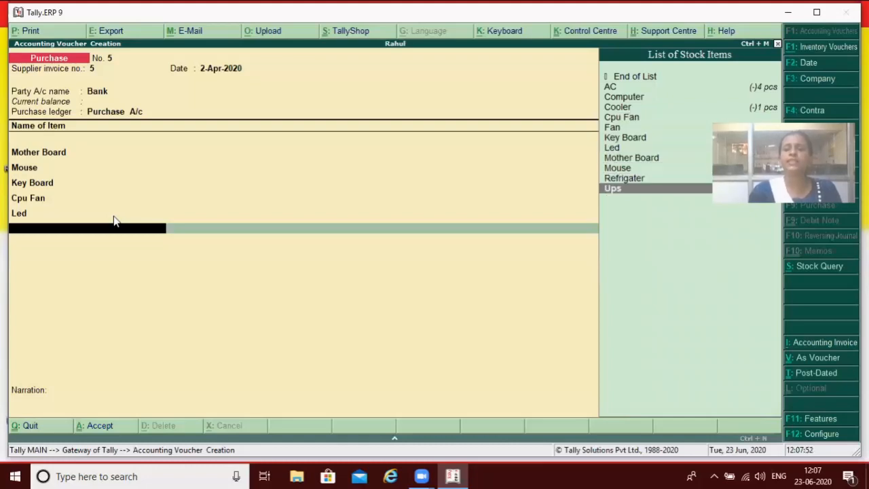
{"action": "key", "text": "Return"}
{"action": "type", "text": "1"}
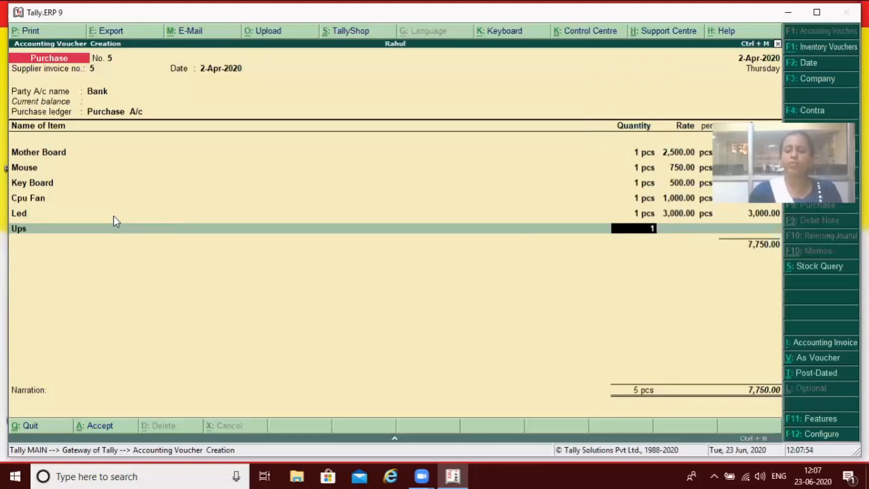
{"action": "key", "text": "Return"}
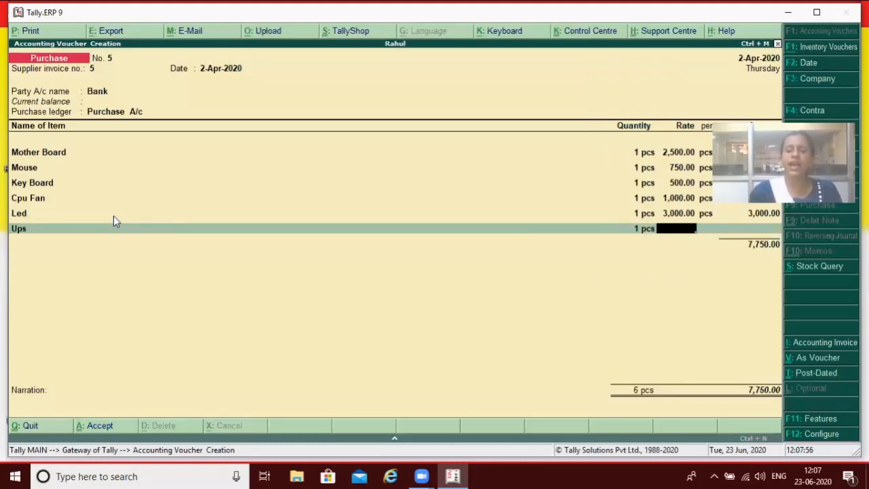
{"action": "type", "text": "4000"}
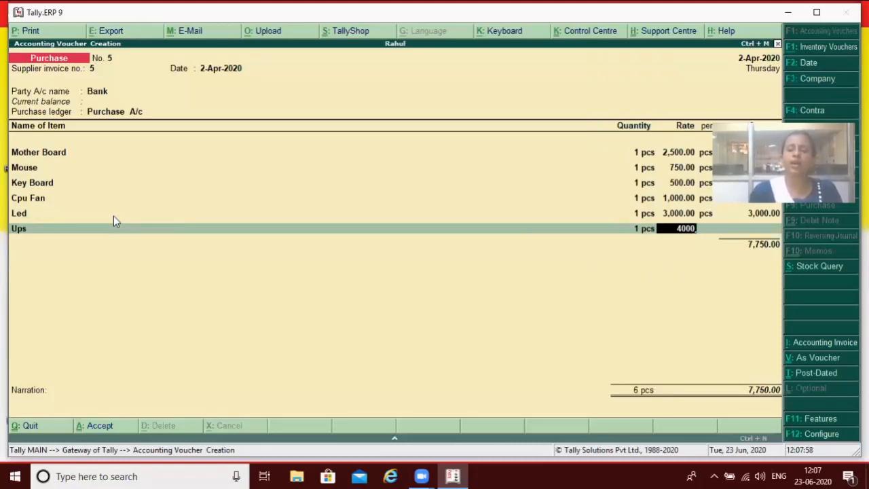
{"action": "key", "text": "Return"}
{"action": "key", "text": "Return"}
{"action": "key", "text": "Return"}
- End the item list without a narration, save the purchase invoice and leave voucher entry
{"action": "key", "text": "Return"}
{"action": "key", "text": "Return"}
{"action": "key", "text": "Return"}
{"action": "key", "text": "Return"}
{"action": "key", "text": "Return"}
{"action": "key", "text": "Return"}
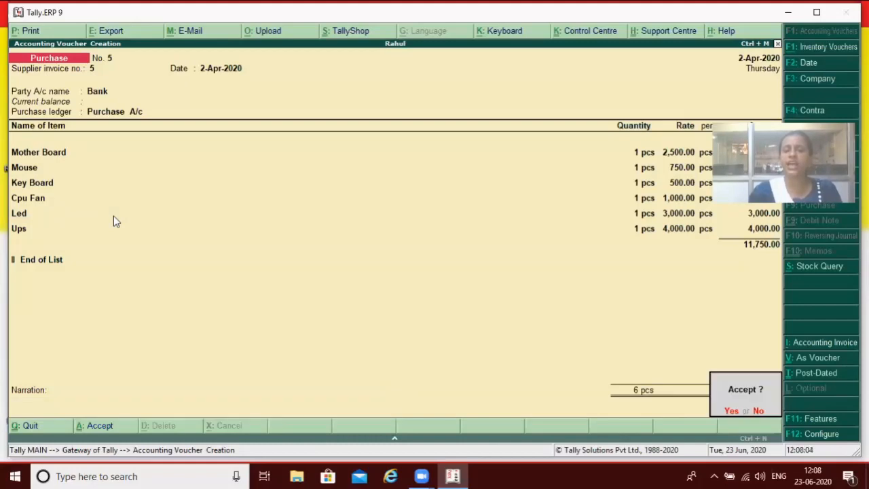
{"action": "key", "text": "Return"}
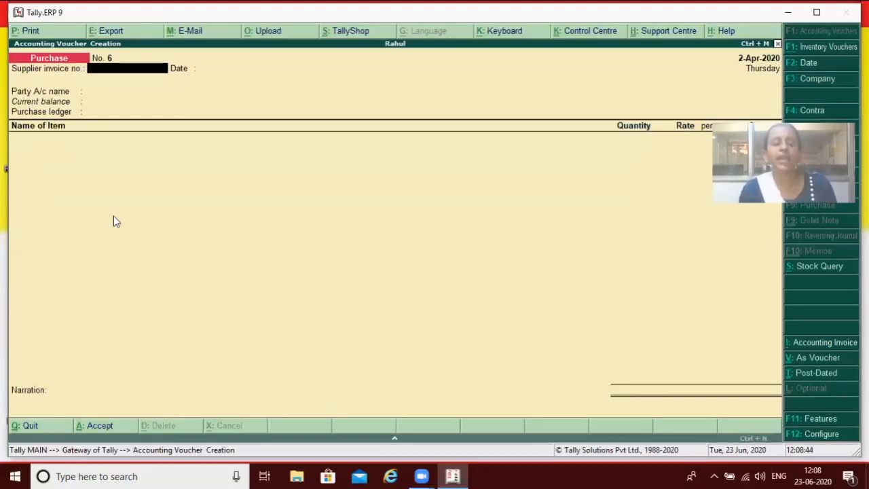
{"action": "key", "text": "Escape"}
{"action": "key", "text": "Return"}
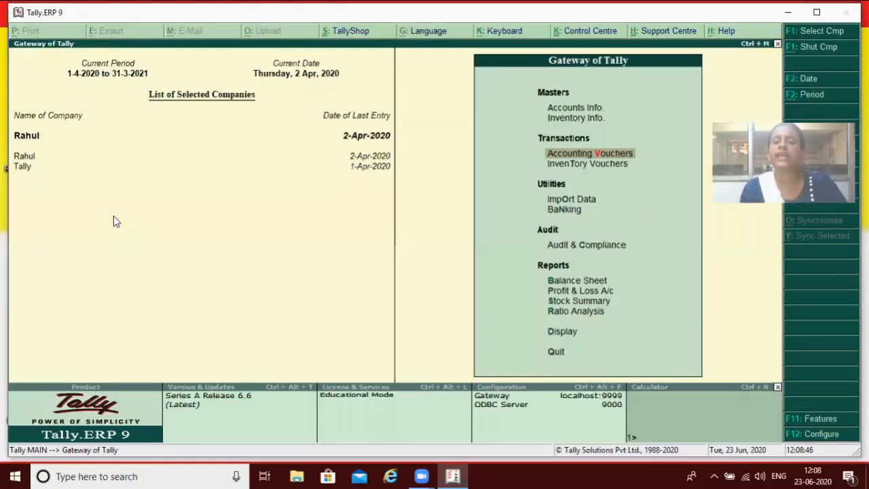
- Start a new voucher type in the accounts masters and name it Manufacturing, without an alias
{"action": "key", "text": "Up"}
{"action": "key", "text": "Up"}
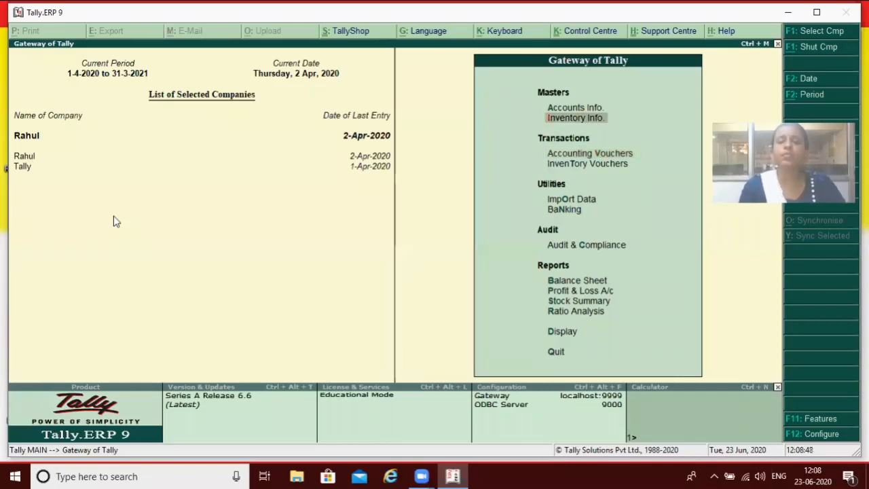
{"action": "key", "text": "Return"}
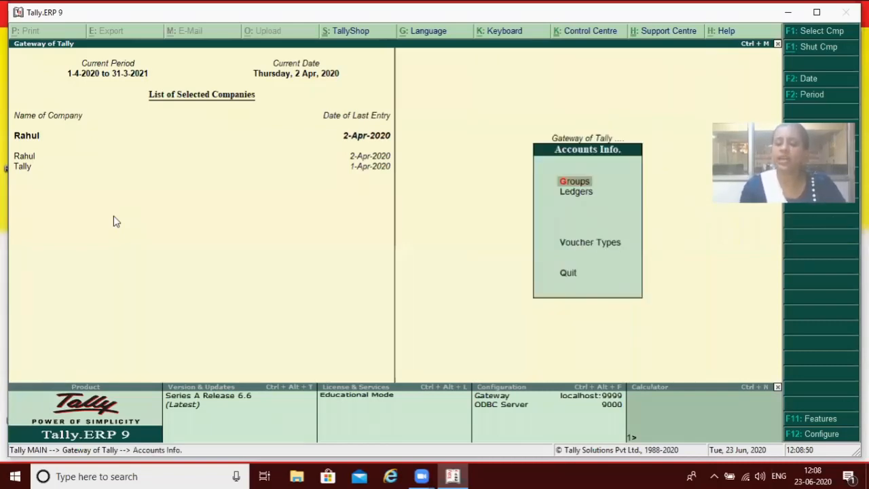
{"action": "key", "text": "Escape"}
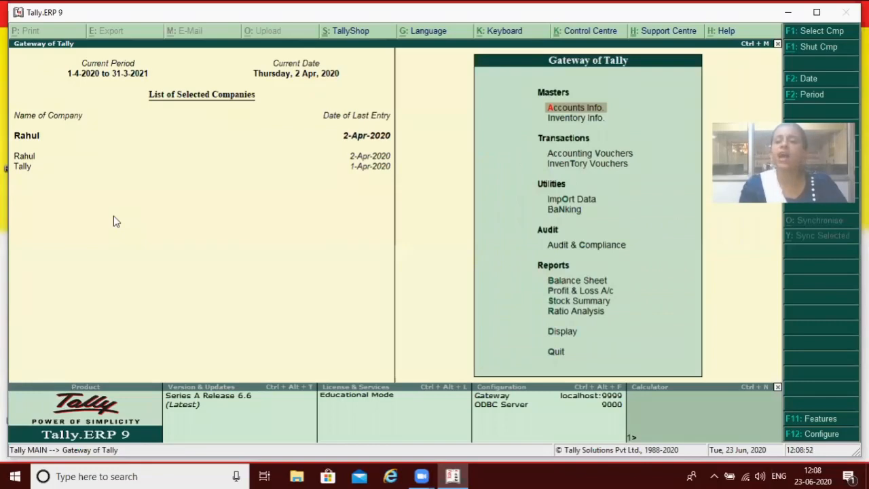
{"action": "key", "text": "Return"}
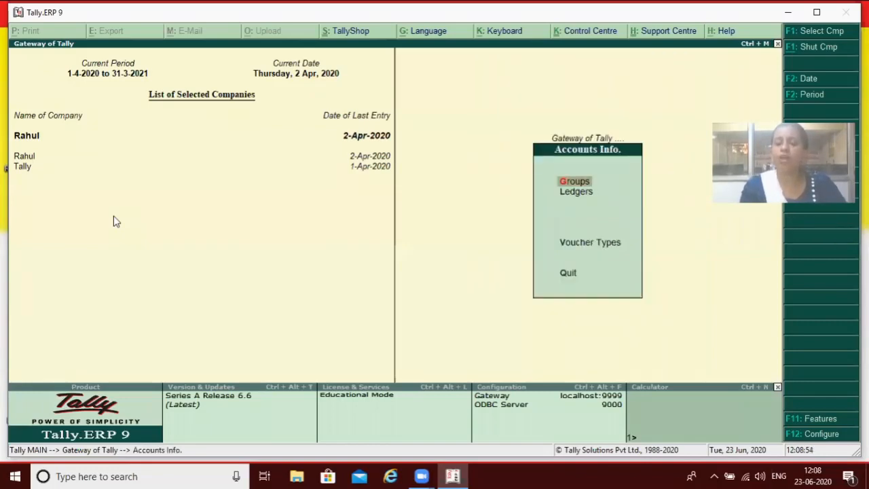
{"action": "key", "text": "Down"}
{"action": "key", "text": "Down"}
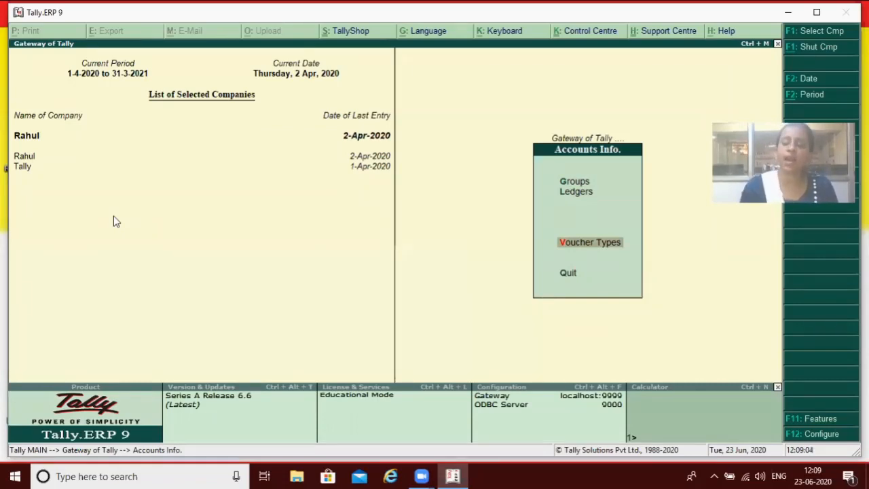
{"action": "key", "text": "Return"}
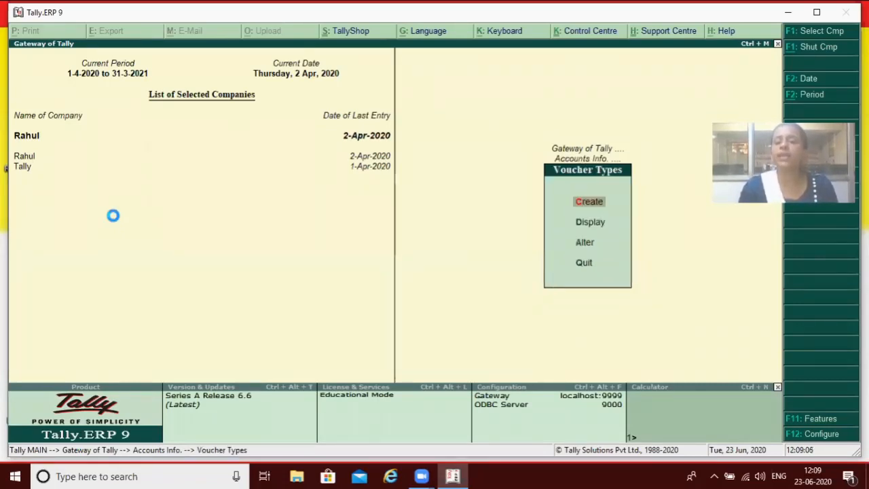
{"action": "key", "text": "Return"}
{"action": "type", "text": "Manufa"}
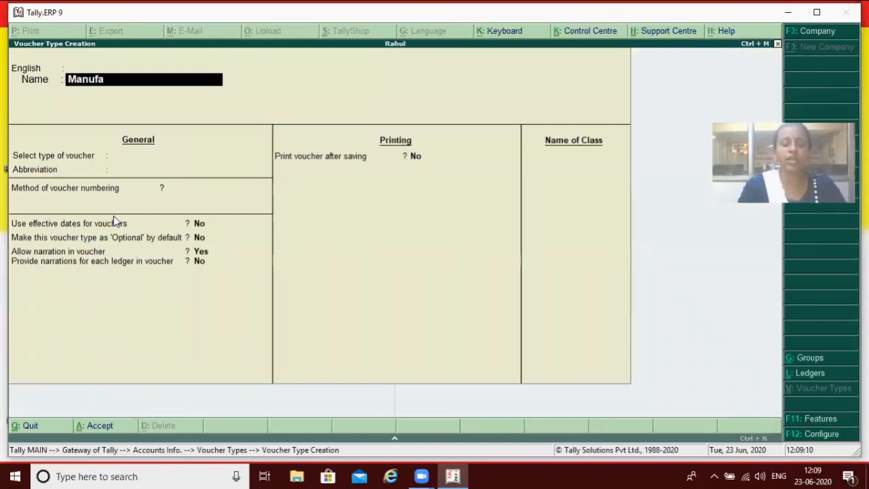
{"action": "type", "text": "cturing"}
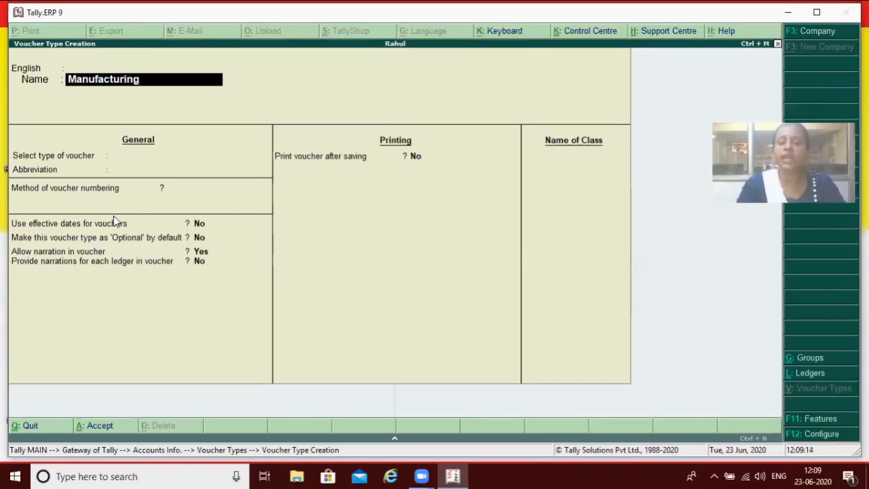
{"action": "key", "text": "Return"}
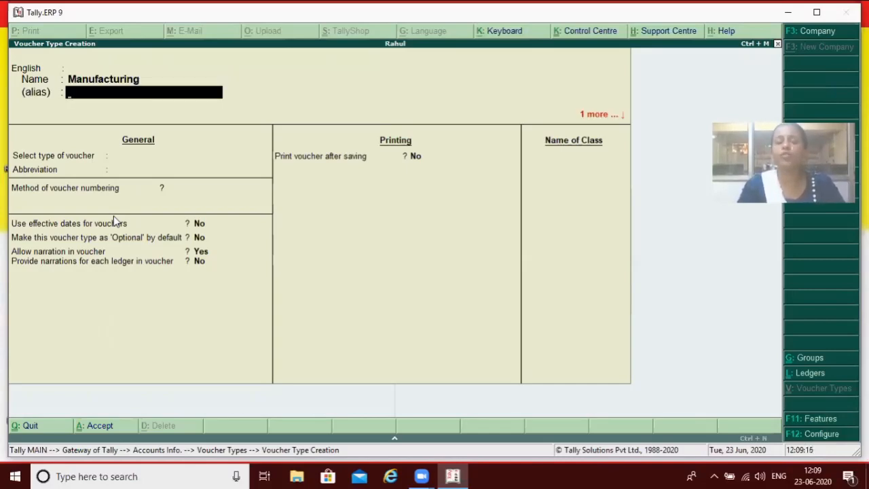
{"action": "key", "text": "Return"}
{"action": "key", "text": "Return"}
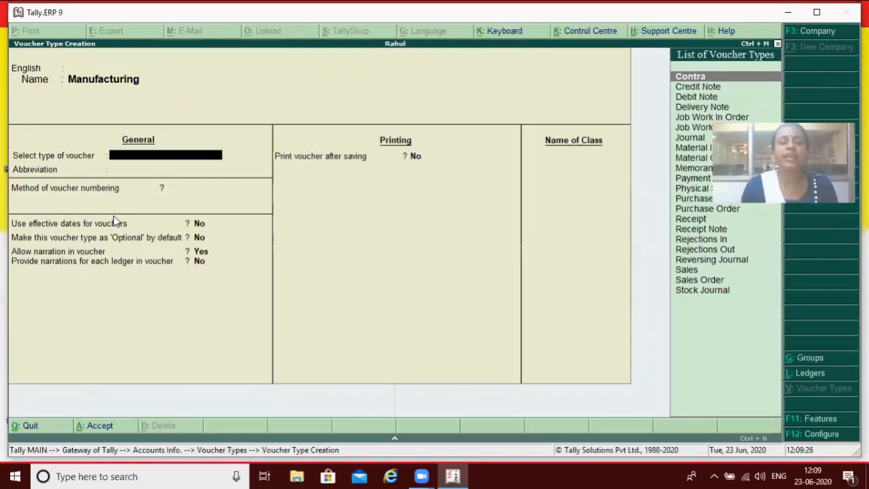
- Set the Manufacturing voucher's type to Stock Journal
{"action": "key", "text": "Down"}
{"action": "key", "text": "Down"}
{"action": "key", "text": "Down"}
{"action": "key", "text": "Down"}
{"action": "key", "text": "Down"}
{"action": "key", "text": "Down"}
{"action": "key", "text": "Down"}
{"action": "key", "text": "Down"}
{"action": "key", "text": "Down"}
{"action": "key", "text": "Down"}
{"action": "key", "text": "Down"}
{"action": "key", "text": "Down"}
{"action": "key", "text": "Down"}
{"action": "key", "text": "Down"}
{"action": "key", "text": "Down"}
{"action": "key", "text": "Down"}
{"action": "key", "text": "Down"}
{"action": "key", "text": "Down"}
{"action": "key", "text": "Down"}
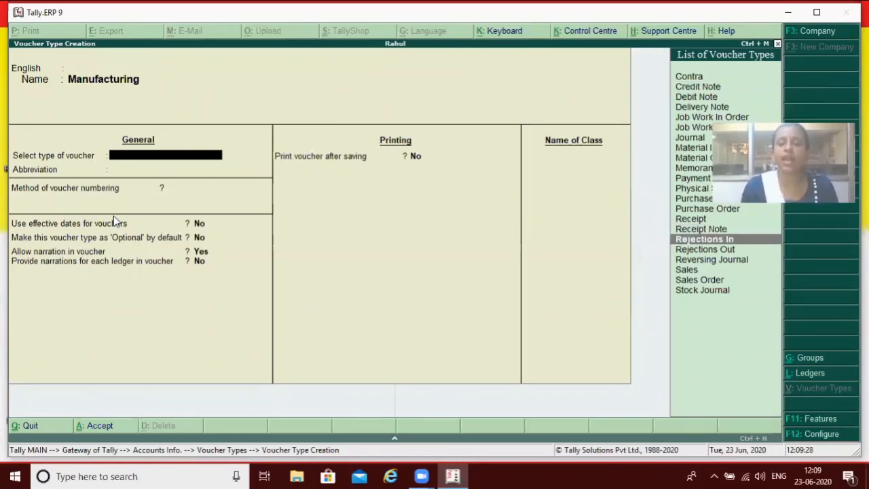
{"action": "key", "text": "Down"}
{"action": "key", "text": "Down"}
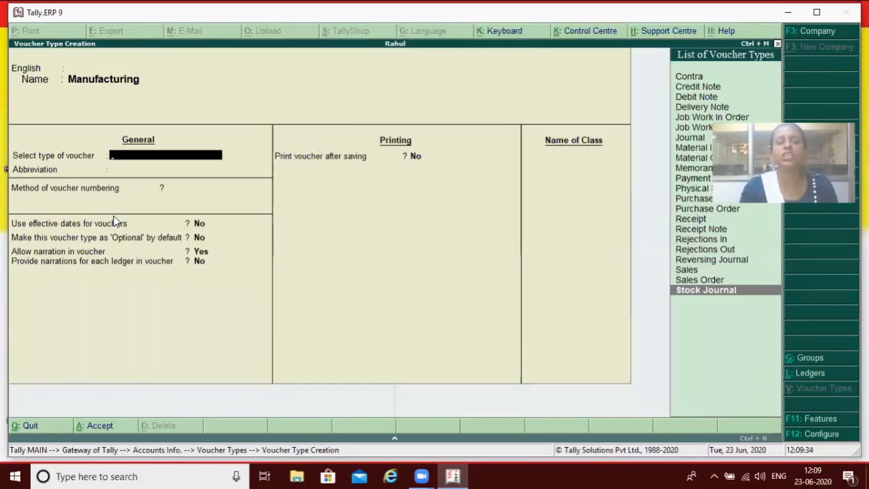
{"action": "key", "text": "Return"}
- Keep the default abbreviation, Automatic numbering, no advanced configuration, effective dates or optional status, and narration allowed
{"action": "key", "text": "Return"}
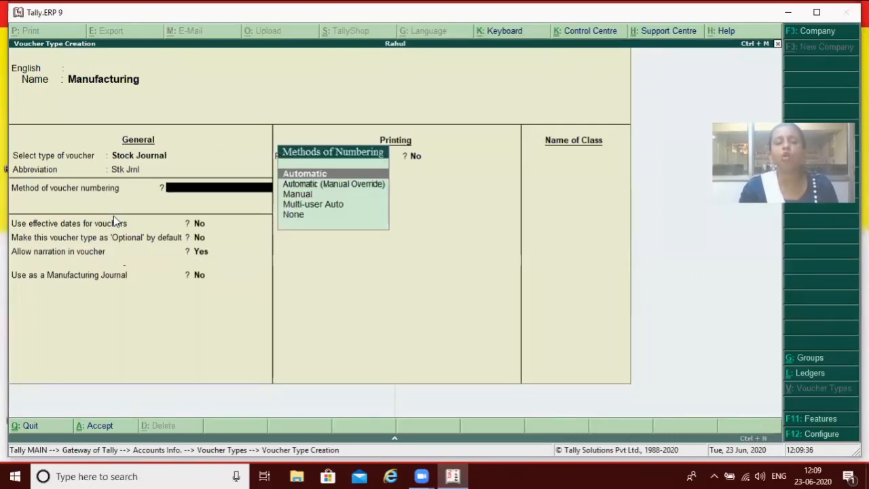
{"action": "key", "text": "Return"}
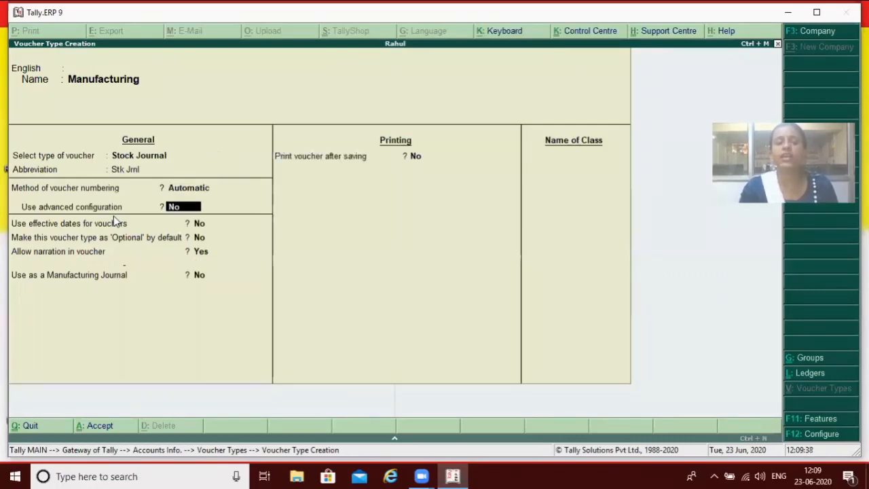
{"action": "key", "text": "Return"}
{"action": "key", "text": "Return"}
{"action": "key", "text": "Return"}
{"action": "key", "text": "Return"}
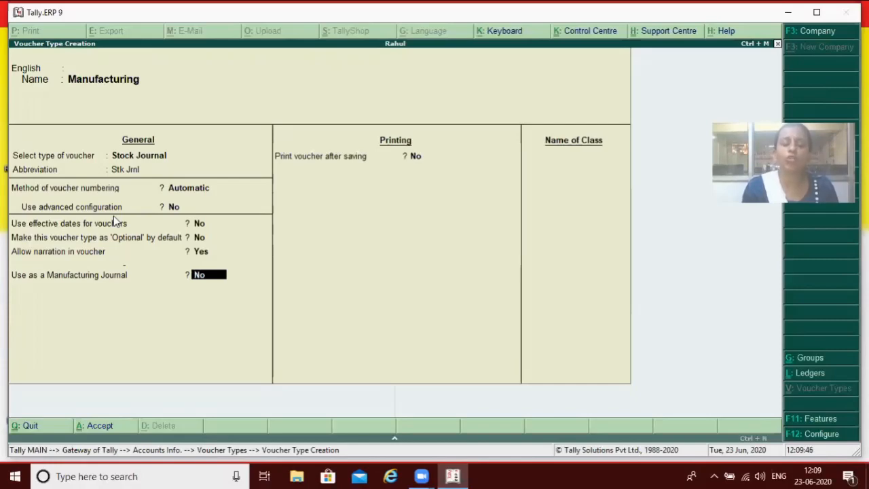
- Enable use as a Manufacturing Journal, save the voucher type and return to the Gateway of Tally
{"action": "type", "text": "y"}
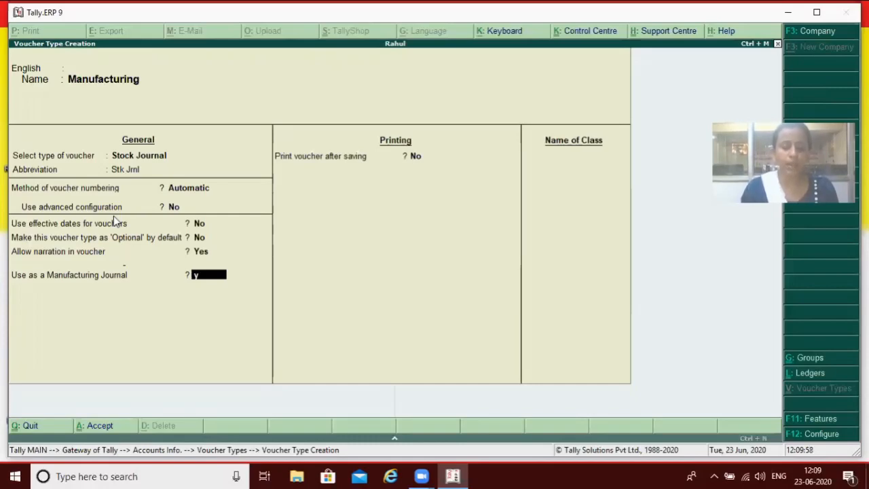
{"action": "left_click", "coordinate": [114, 218]}
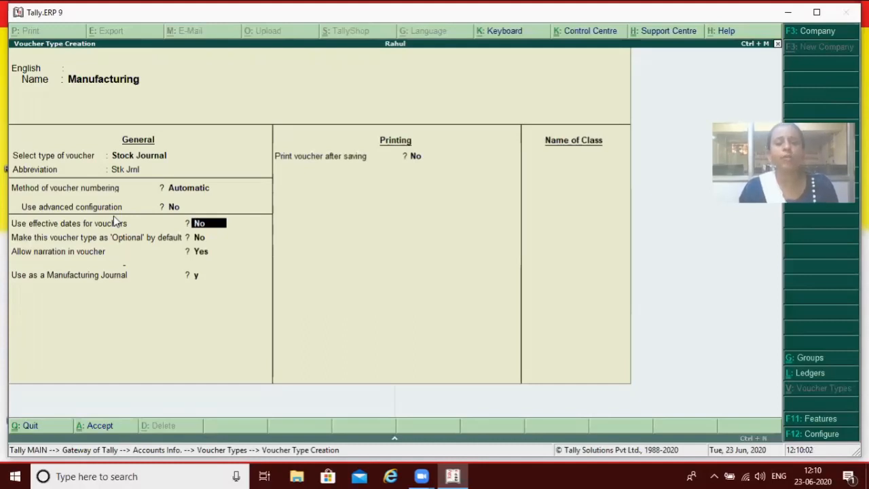
{"action": "key", "text": "Return"}
{"action": "key", "text": "Return"}
{"action": "key", "text": "Return"}
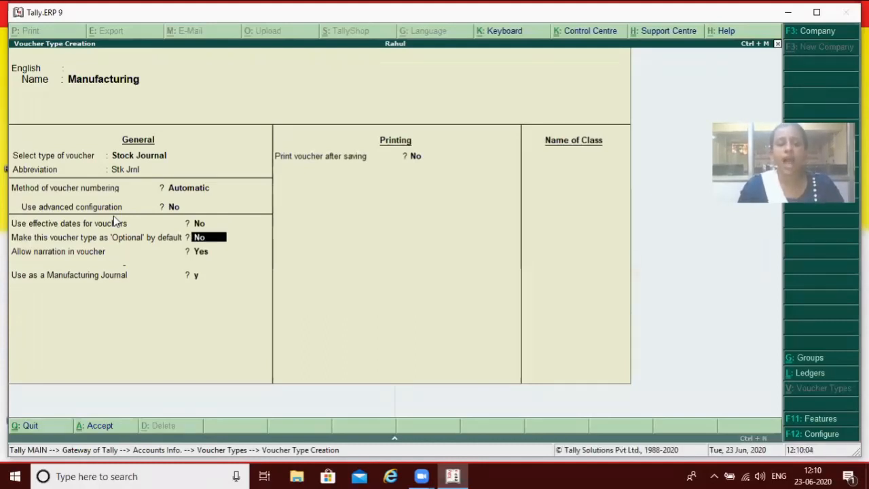
{"action": "key", "text": "Return"}
{"action": "key", "text": "Return"}
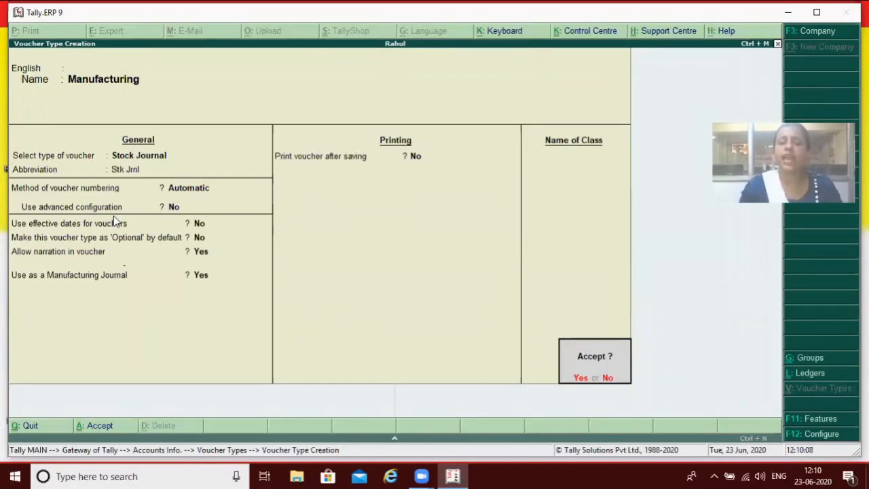
{"action": "key", "text": "Return"}
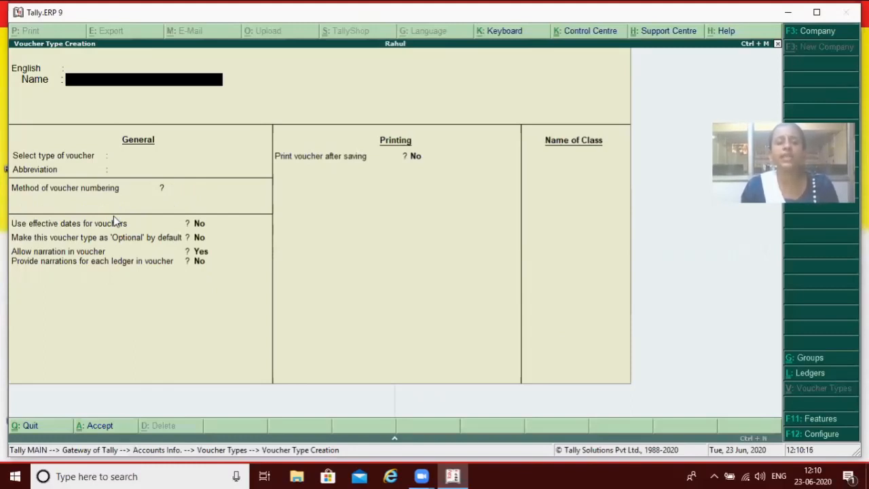
{"action": "key", "text": "Escape"}
{"action": "key", "text": "Return"}
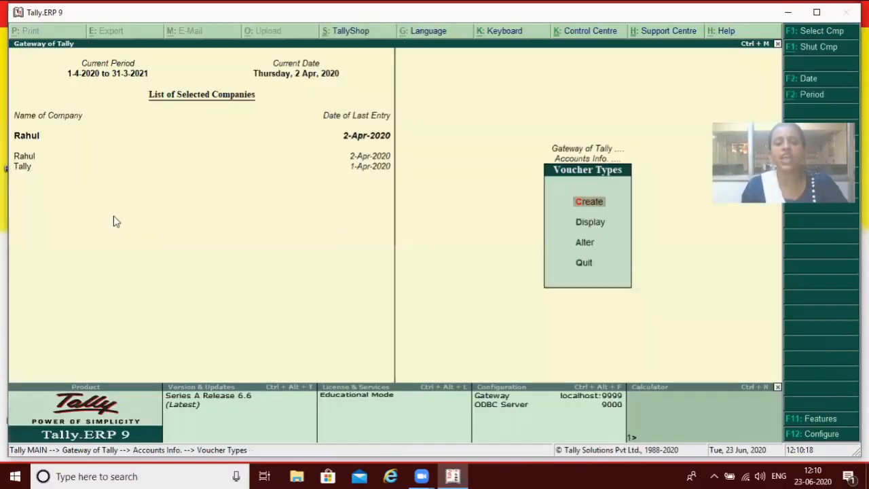
{"action": "key", "text": "Escape"}
{"action": "key", "text": "Escape"}
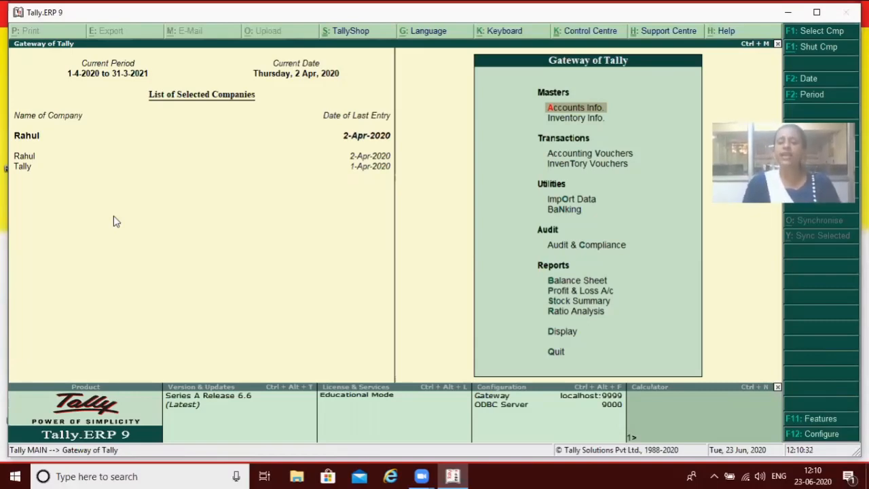
- Go to voucher entry and start a stock journal using the Manufacturing voucher type
{"action": "key", "text": "Down"}
{"action": "key", "text": "Down"}
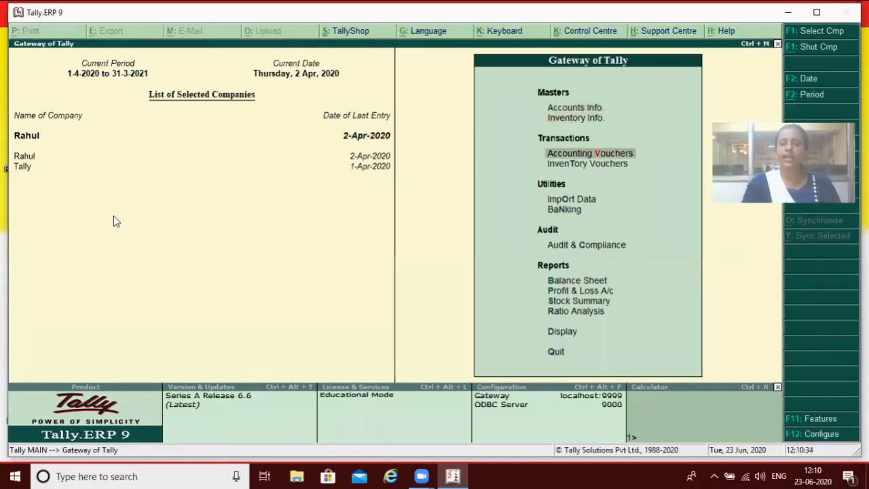
{"action": "key", "text": "Return"}
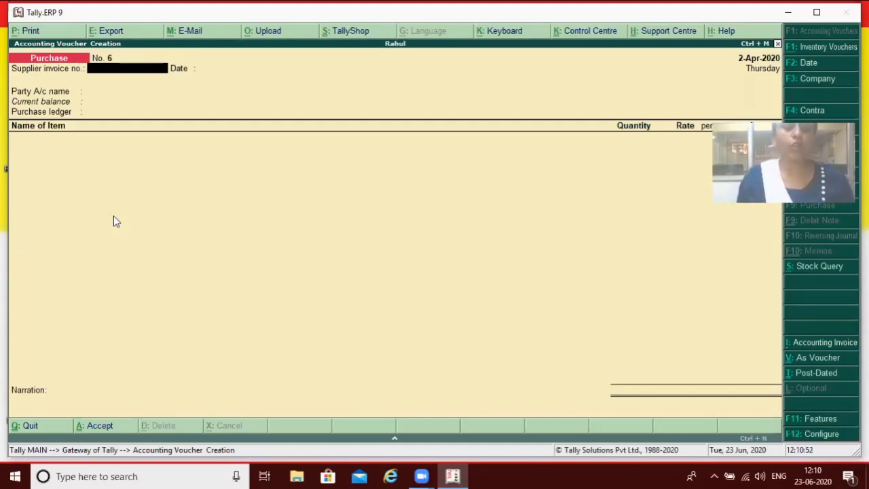
{"action": "key", "text": "alt+F7"}
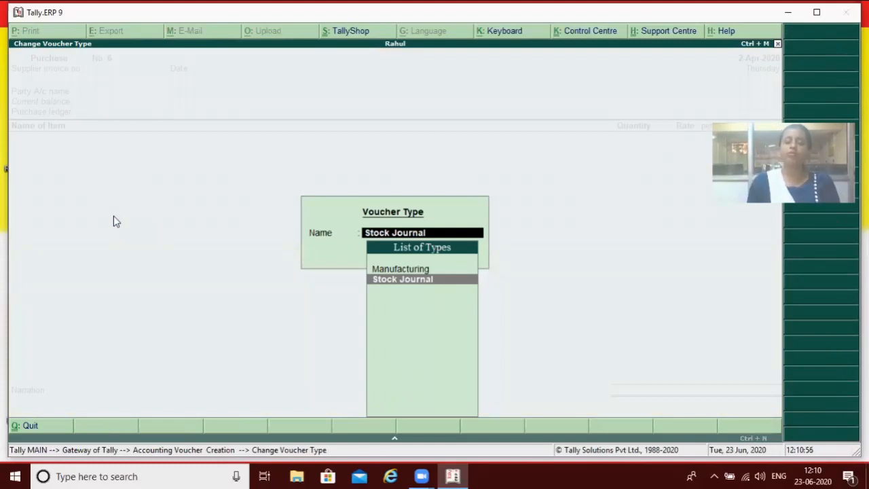
{"action": "key", "text": "Up"}
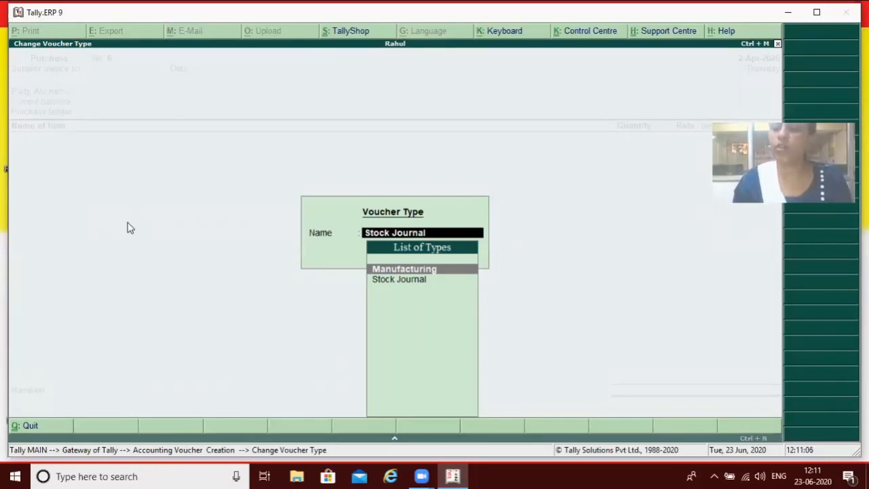
{"action": "left_click", "coordinate": [459, 274]}
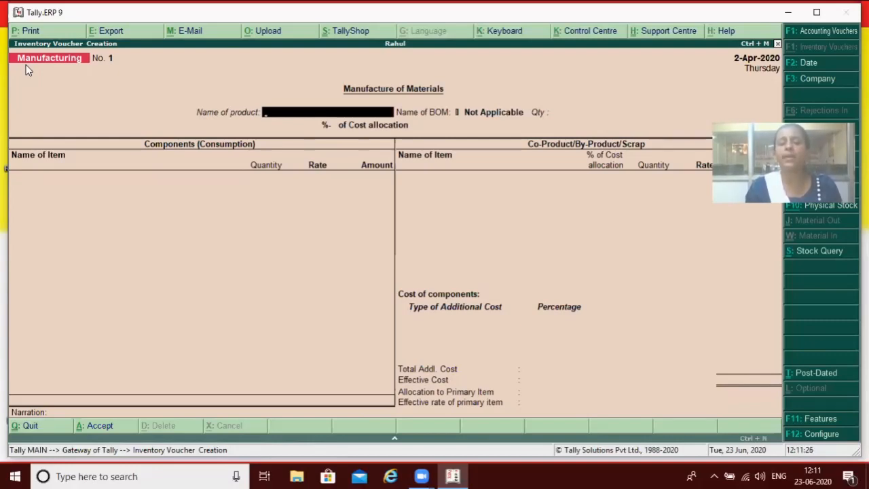
- Choose Computer as the product to manufacture, with the Pc bill of materials
{"action": "type", "text": "C"}
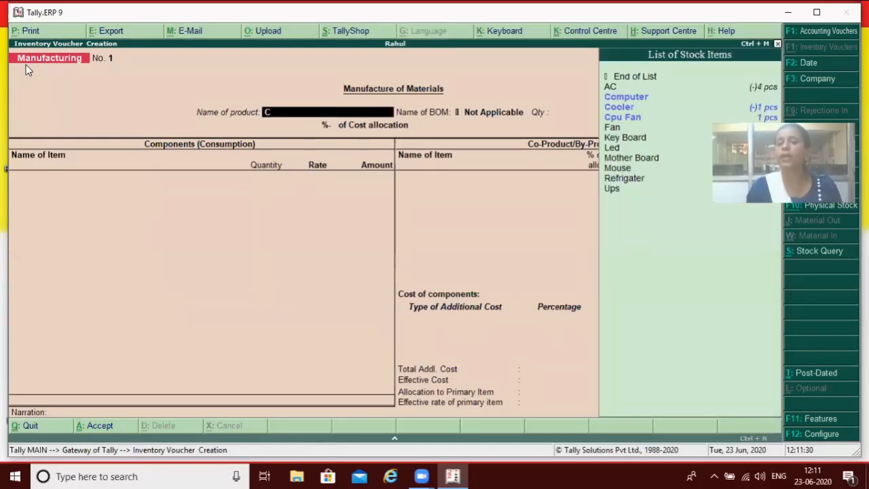
{"action": "key", "text": "Down"}
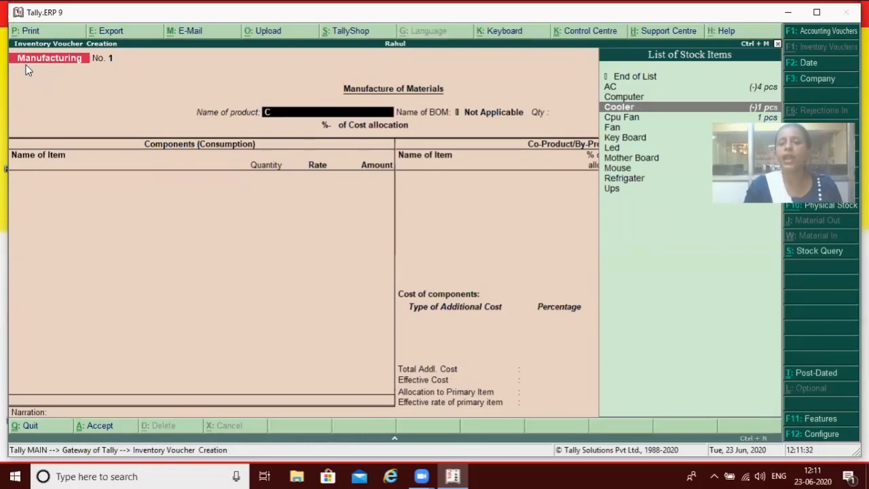
{"action": "key", "text": "Up"}
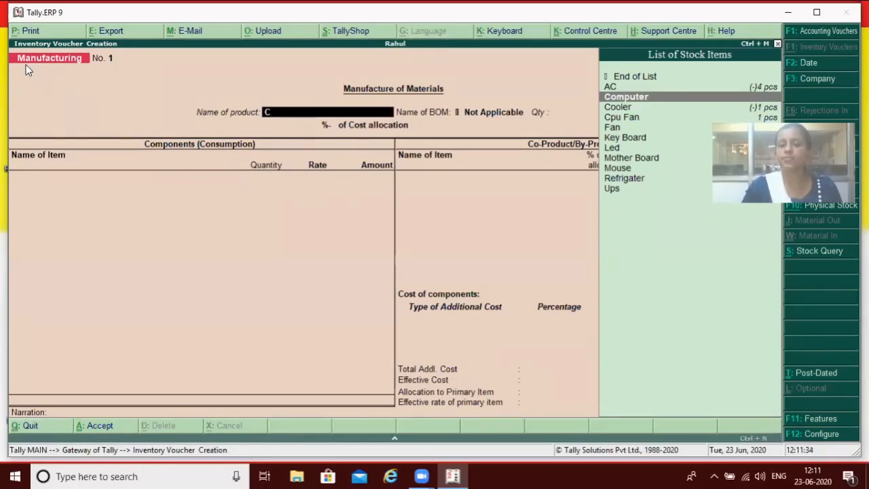
{"action": "key", "text": "Return"}
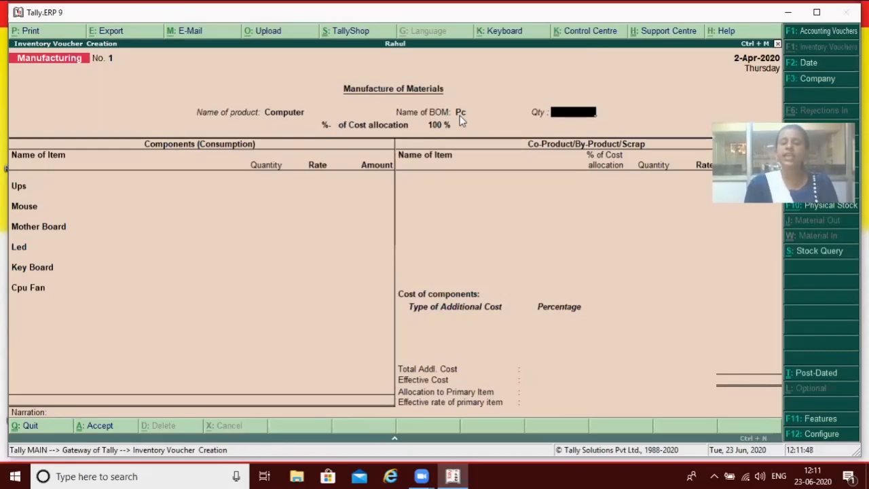
- Enter a trial production quantity of 10 for the computer and replace it with 200 pcs
{"action": "type", "text": "10"}
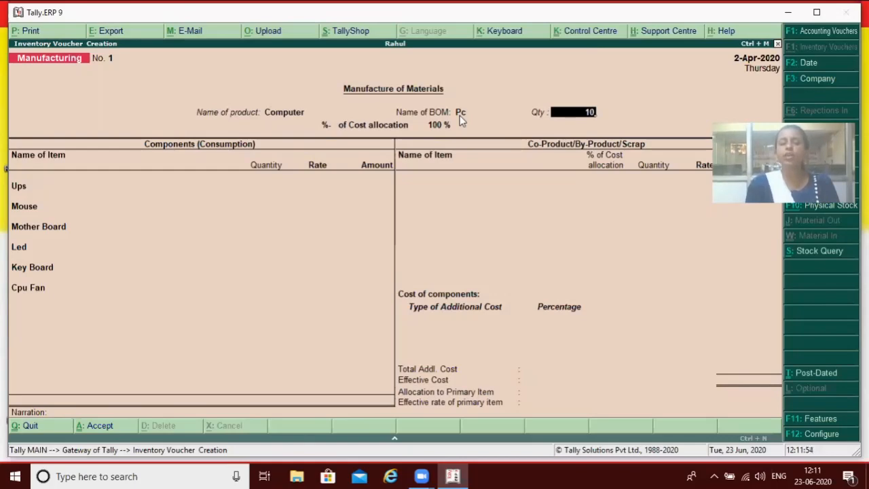
{"action": "key", "text": "Return"}
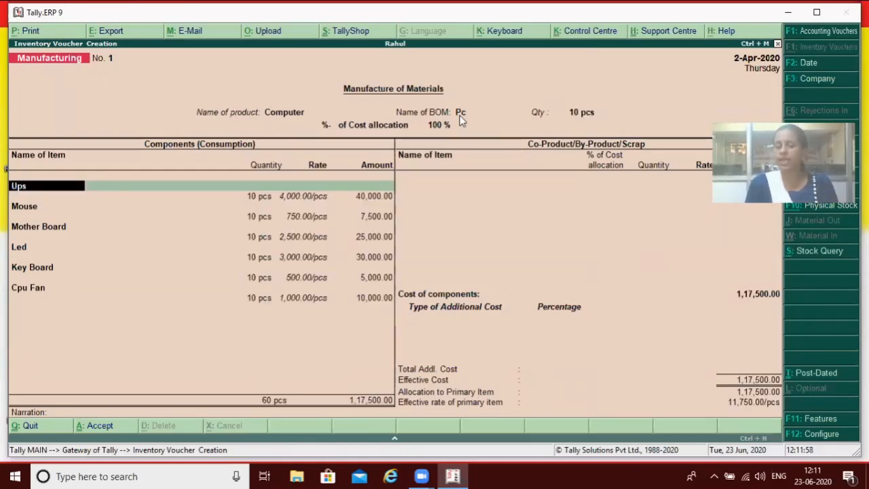
{"action": "key", "text": "BackSpace"}
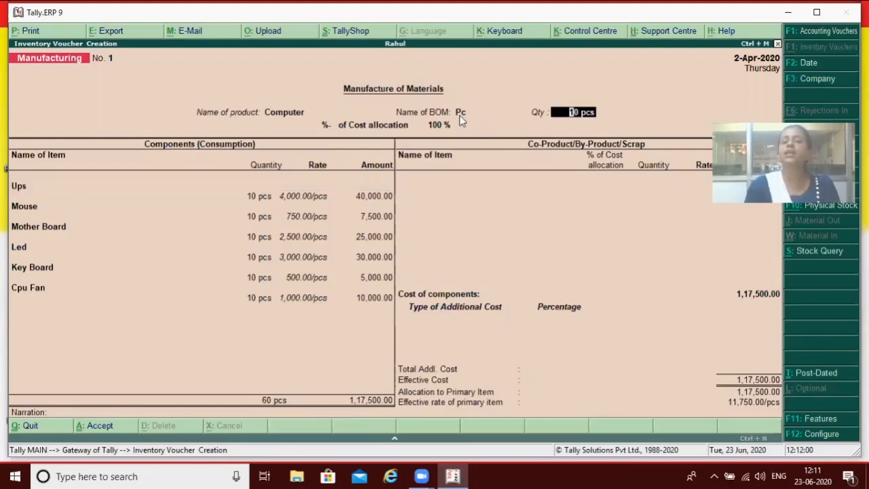
{"action": "type", "text": "2"}
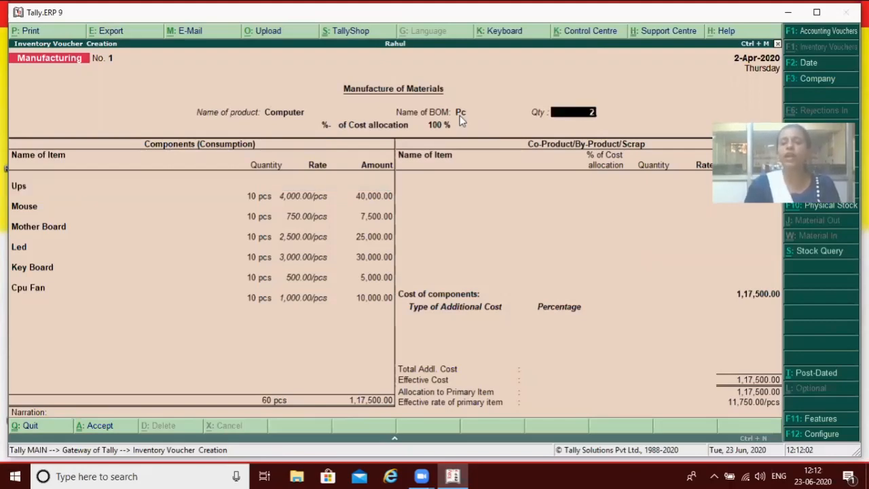
{"action": "type", "text": "00"}
{"action": "key", "text": "Return"}
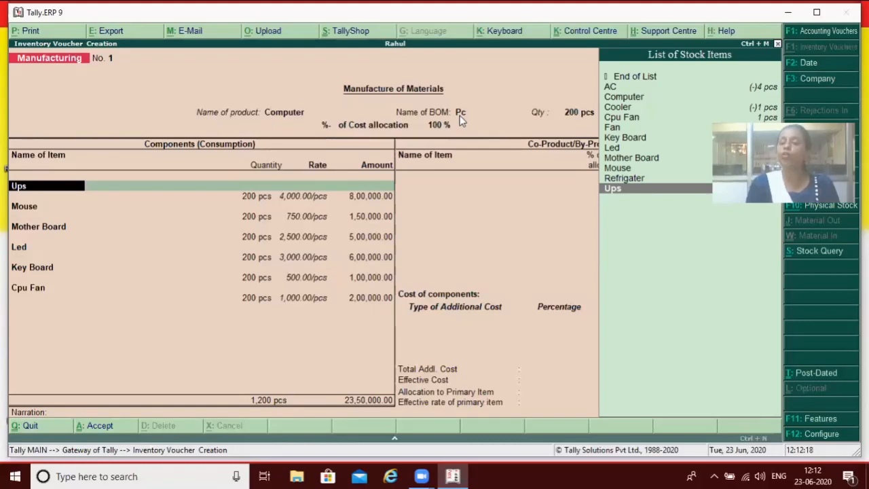
- Accept the prefilled quantities, rates and amounts of the component lines from Ups through Led, up to Key Board
{"action": "key", "text": "Return"}
{"action": "key", "text": "Return"}
{"action": "key", "text": "Return"}
{"action": "key", "text": "Return"}
{"action": "key", "text": "Return"}
{"action": "key", "text": "Return"}
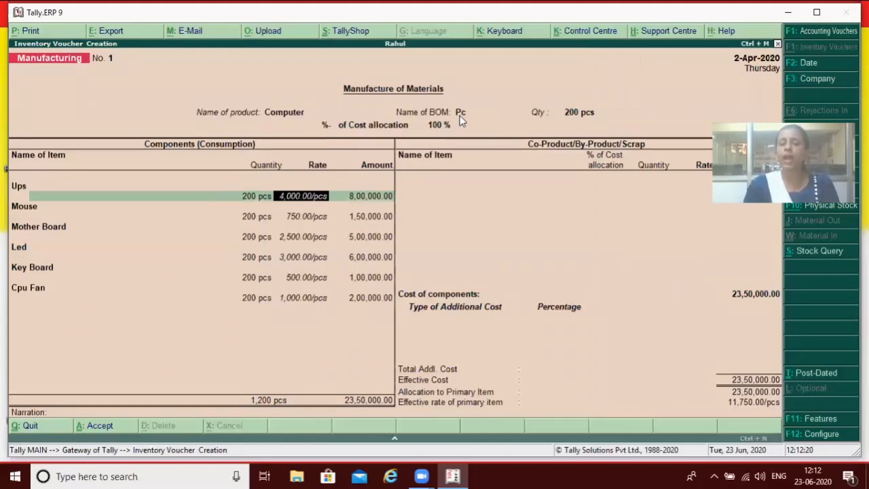
{"action": "key", "text": "Return"}
{"action": "key", "text": "Return"}
{"action": "key", "text": "Return"}
{"action": "key", "text": "Return"}
{"action": "key", "text": "Return"}
{"action": "key", "text": "Return"}
{"action": "key", "text": "Return"}
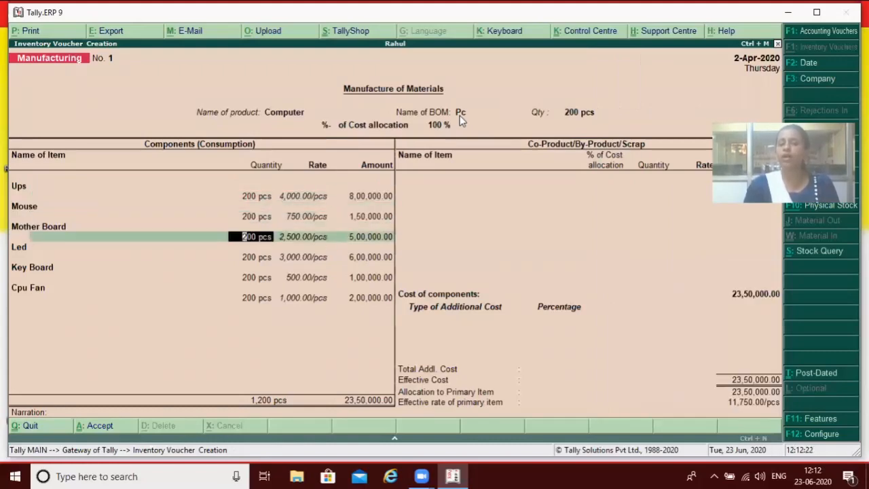
{"action": "key", "text": "Return"}
{"action": "key", "text": "Return"}
{"action": "key", "text": "Return"}
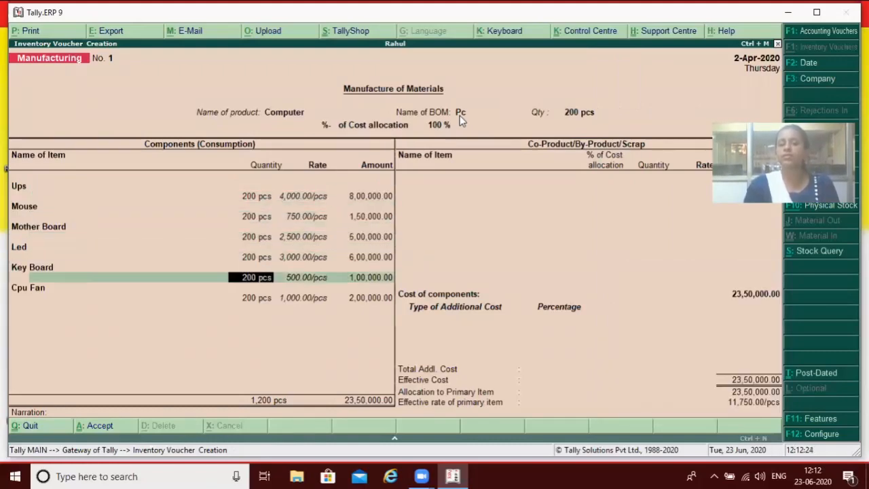
{"action": "key", "text": "Return"}
{"action": "key", "text": "Return"}
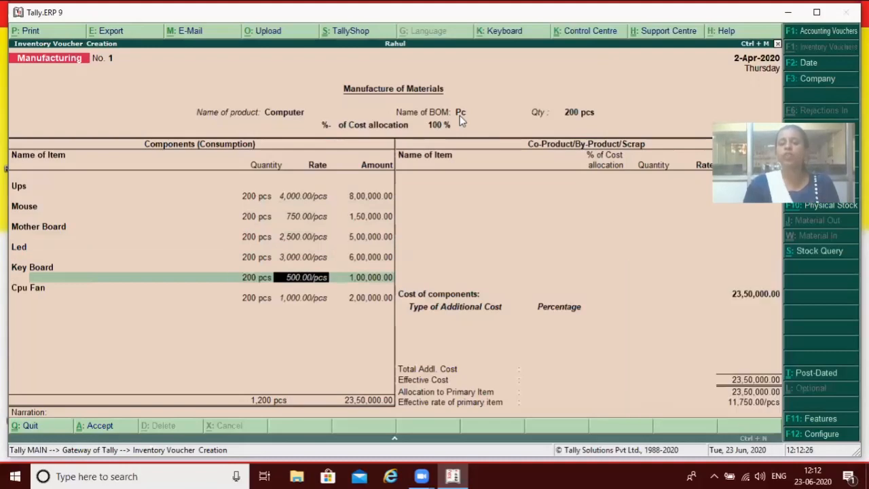
{"action": "key", "text": "Return"}
{"action": "key", "text": "Return"}
- Go back through the component lines from Key Board to Mouse
{"action": "key", "text": "BackSpace"}
{"action": "key", "text": "BackSpace"}
{"action": "key", "text": "BackSpace"}
{"action": "key", "text": "BackSpace"}
{"action": "key", "text": "BackSpace"}
{"action": "key", "text": "BackSpace"}
{"action": "key", "text": "BackSpace"}
{"action": "key", "text": "BackSpace"}
{"action": "key", "text": "BackSpace"}
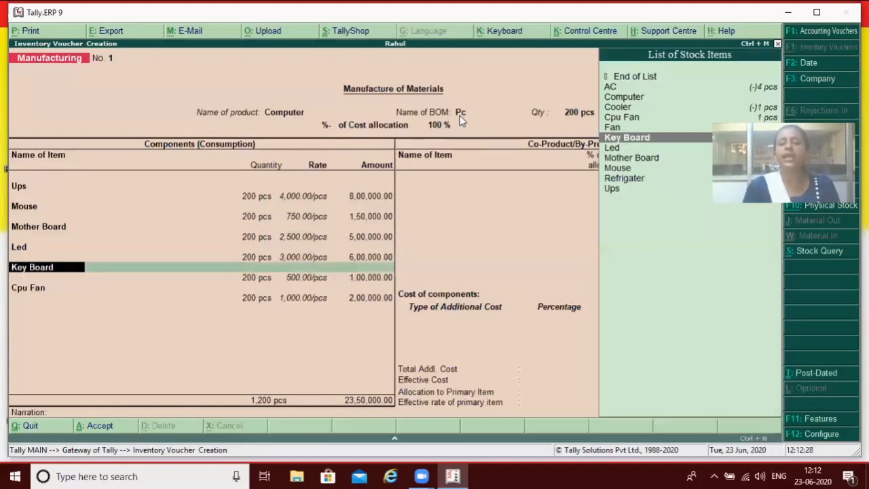
{"action": "key", "text": "BackSpace"}
{"action": "key", "text": "BackSpace"}
{"action": "key", "text": "BackSpace"}
{"action": "key", "text": "BackSpace"}
{"action": "key", "text": "BackSpace"}
{"action": "key", "text": "BackSpace"}
{"action": "key", "text": "BackSpace"}
{"action": "key", "text": "BackSpace"}
{"action": "key", "text": "BackSpace"}
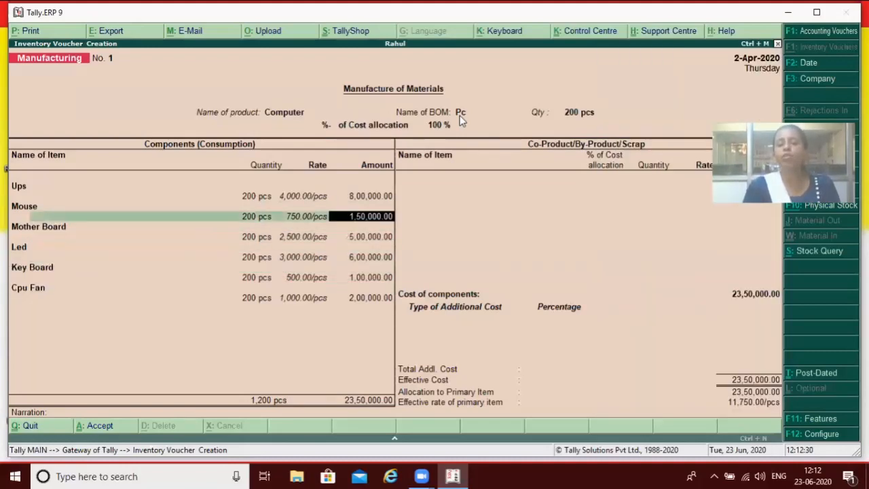
{"action": "key", "text": "BackSpace"}
- Accept the prefilled values for Mouse, Mother Board, Led and Key Board, continuing to the Cpu Fan quantity
{"action": "key", "text": "Return"}
{"action": "key", "text": "Return"}
{"action": "key", "text": "Return"}
{"action": "key", "text": "Return"}
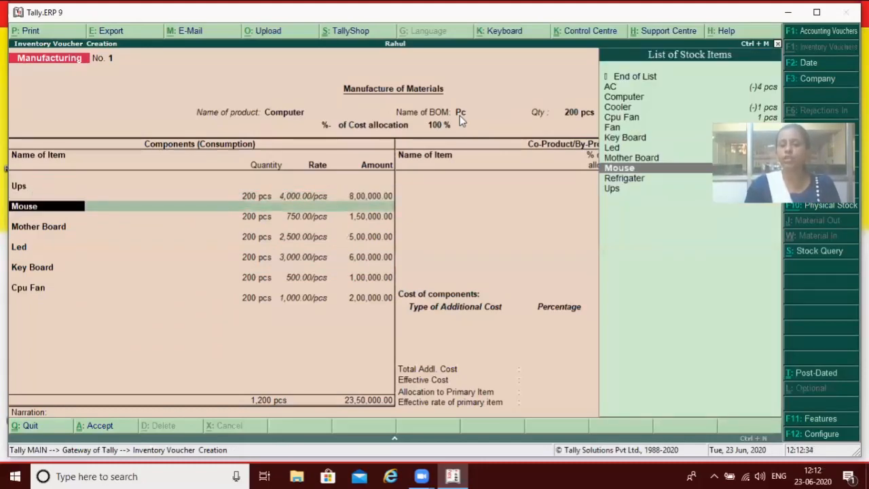
{"action": "key", "text": "Return"}
{"action": "key", "text": "Return"}
{"action": "key", "text": "Return"}
{"action": "key", "text": "Return"}
{"action": "key", "text": "Return"}
{"action": "key", "text": "Return"}
{"action": "key", "text": "Return"}
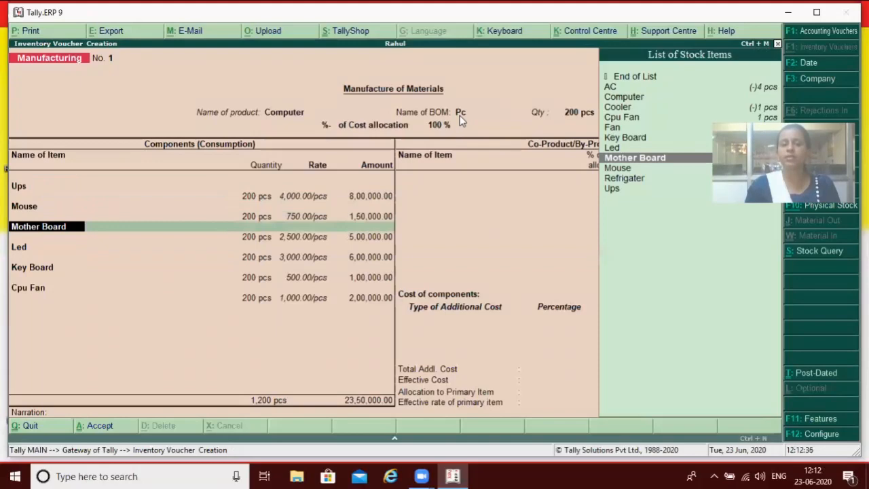
{"action": "key", "text": "Return"}
{"action": "key", "text": "Return"}
{"action": "key", "text": "Return"}
{"action": "key", "text": "Return"}
{"action": "key", "text": "Return"}
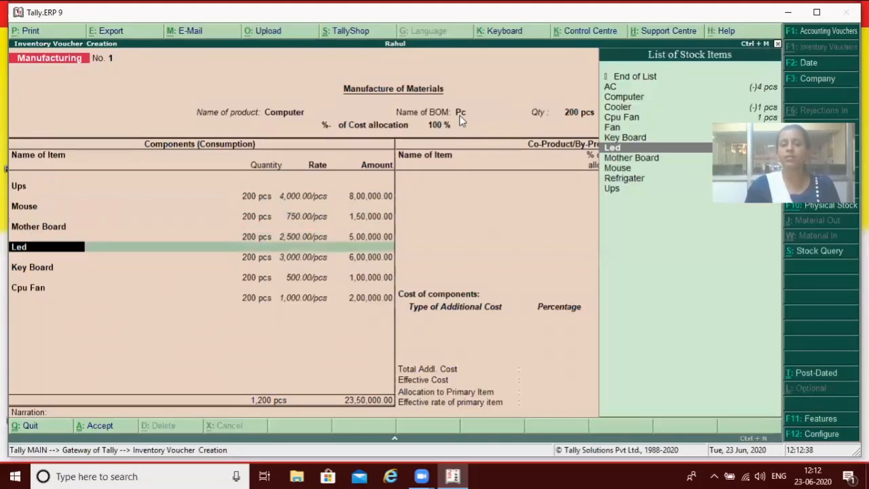
{"action": "key", "text": "Return"}
{"action": "key", "text": "Return"}
{"action": "key", "text": "Return"}
{"action": "key", "text": "Return"}
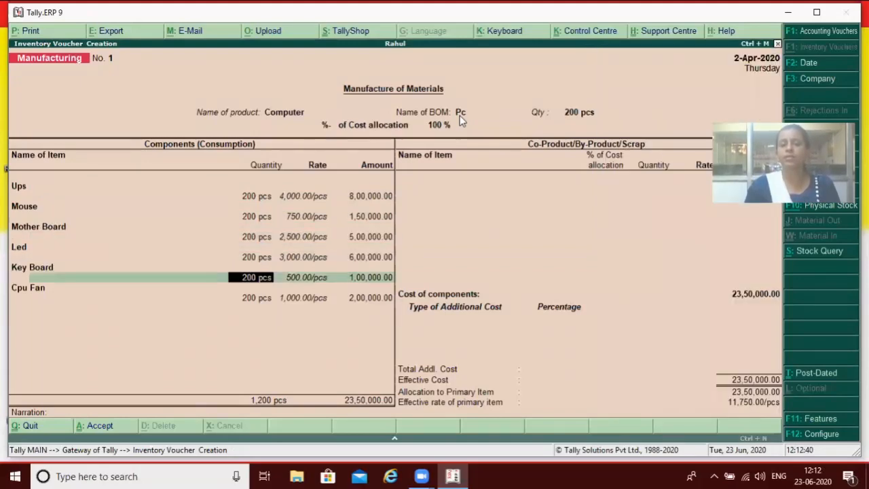
{"action": "key", "text": "Return"}
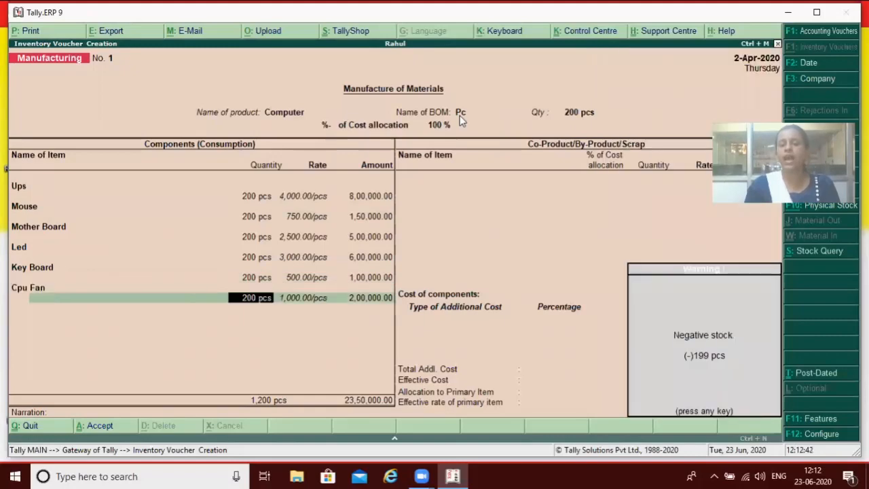
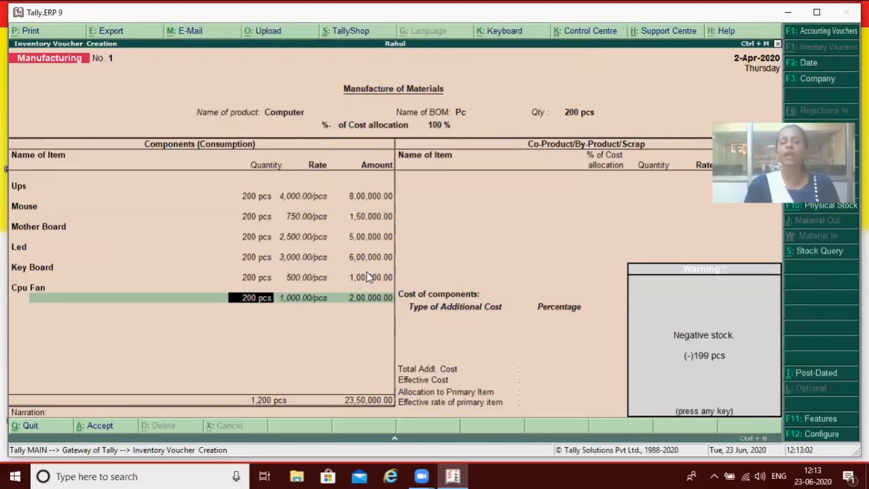
- Accept the Cpu Fan line, leave co-products, additional costs and narration empty, and save the Manufacturing voucher
{"action": "key", "text": "Return"}
{"action": "key", "text": "Return"}
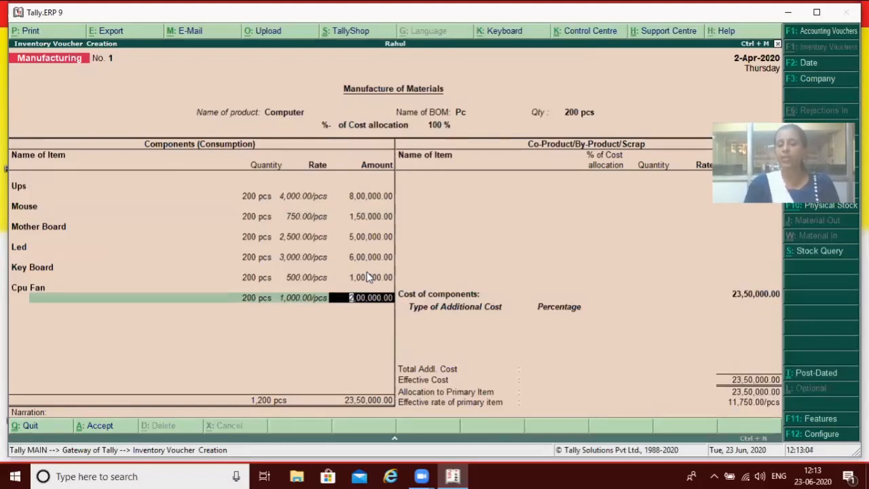
{"action": "key", "text": "Return"}
{"action": "key", "text": "Return"}
{"action": "key", "text": "Return"}
{"action": "key", "text": "Return"}
{"action": "key", "text": "Return"}
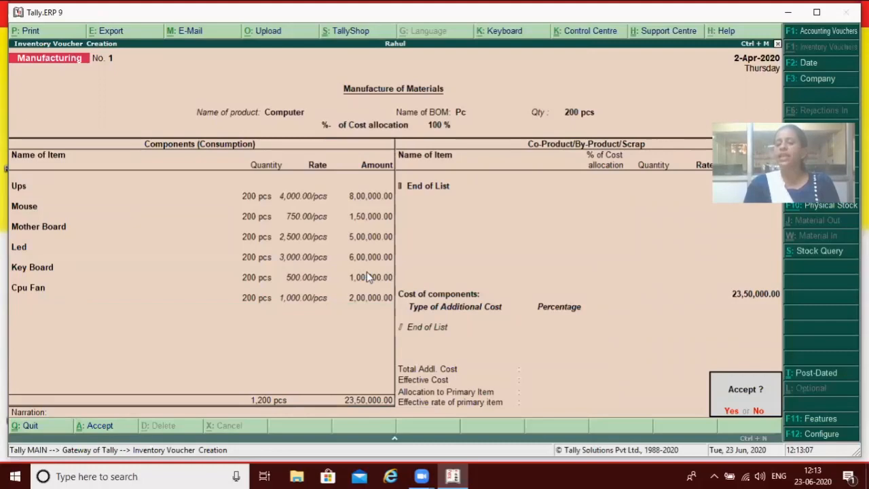
{"action": "key", "text": "Return"}
- Leave voucher entry and return to the Gateway of Tally
{"action": "key", "text": "Escape"}
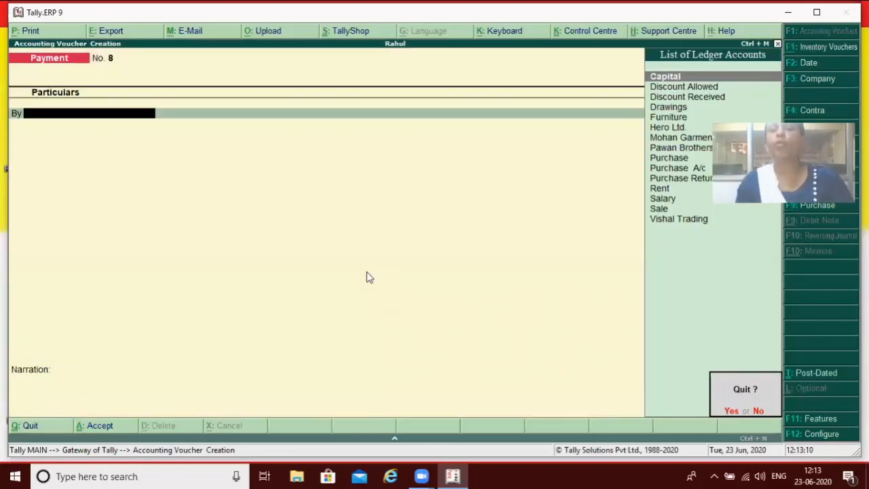
{"action": "key", "text": "Return"}
{"action": "key", "text": "Escape"}
{"action": "key", "text": "n"}
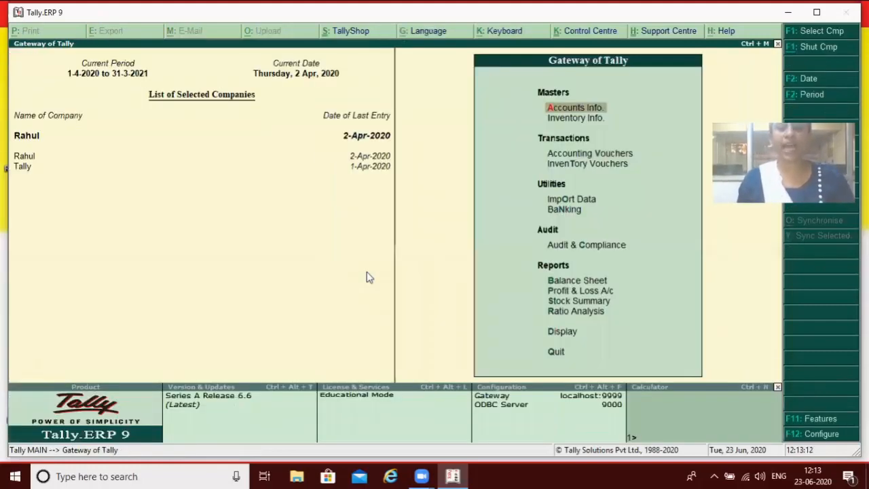
- Display the Day Book and open the Computer entry of type Manufacturing to review its voucher
{"action": "key", "text": "d"}
{"action": "key", "text": "Down"}
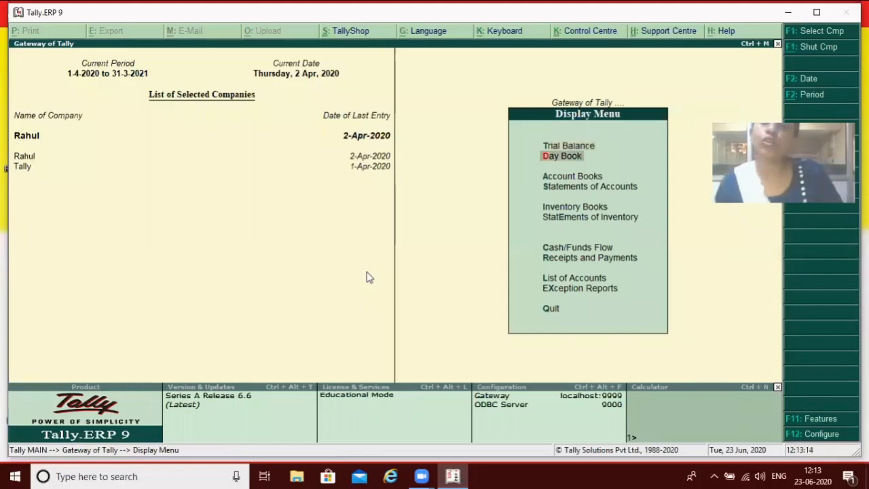
{"action": "key", "text": "Return"}
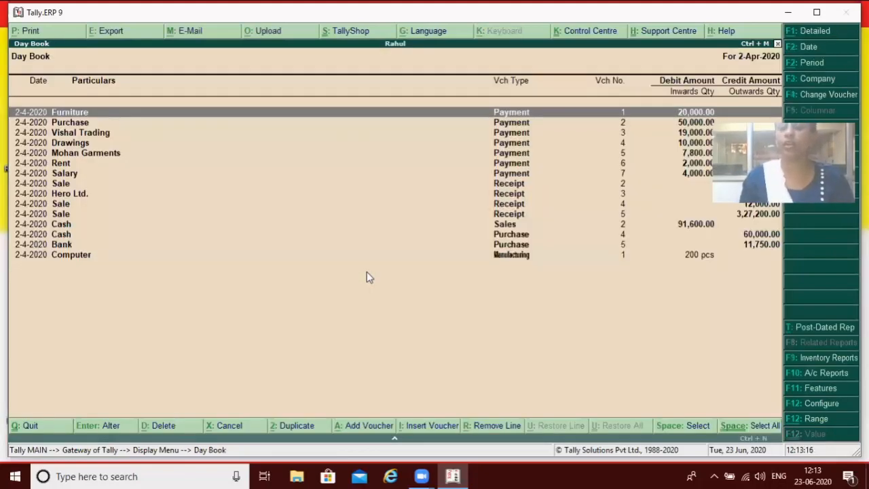
{"action": "key", "text": "Down"}
{"action": "key", "text": "Down"}
{"action": "key", "text": "Down"}
{"action": "key", "text": "Down"}
{"action": "key", "text": "Down"}
{"action": "key", "text": "Down"}
{"action": "key", "text": "Down"}
{"action": "key", "text": "Down"}
{"action": "key", "text": "Down"}
{"action": "key", "text": "Down"}
{"action": "key", "text": "Down"}
{"action": "key", "text": "Down"}
{"action": "key", "text": "Down"}
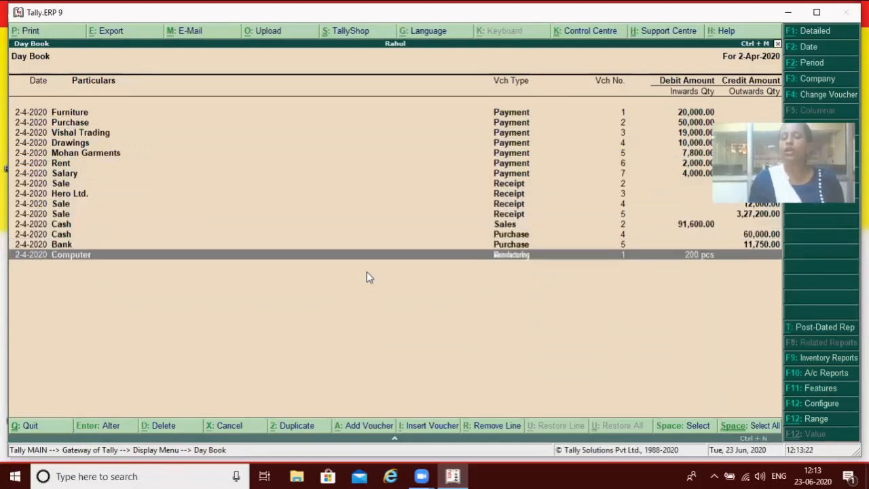
{"action": "key", "text": "Return"}
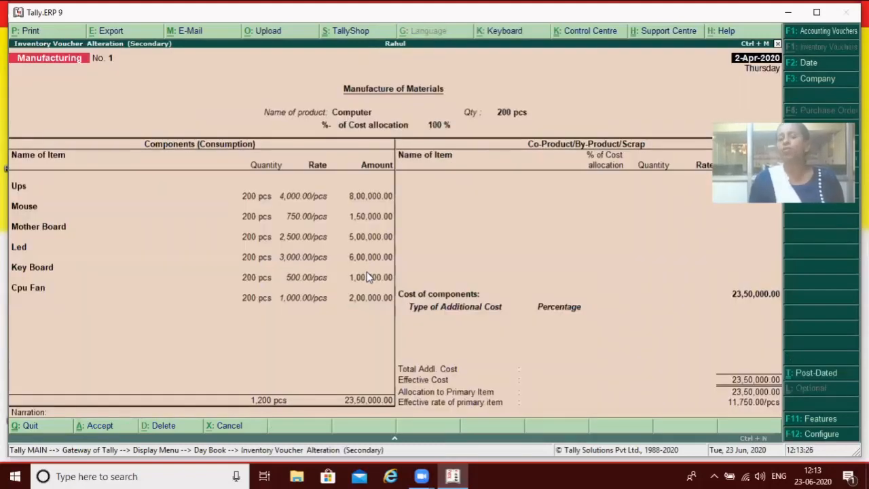
{"action": "key", "text": "Escape"}
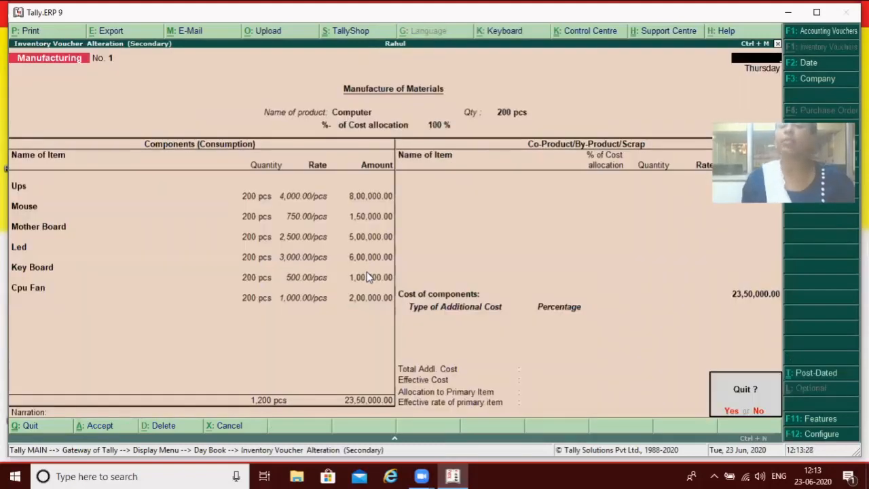
- Close the Manufacturing voucher and leave the Day Book to return to the Gateway of Tally
{"action": "key", "text": "Return"}
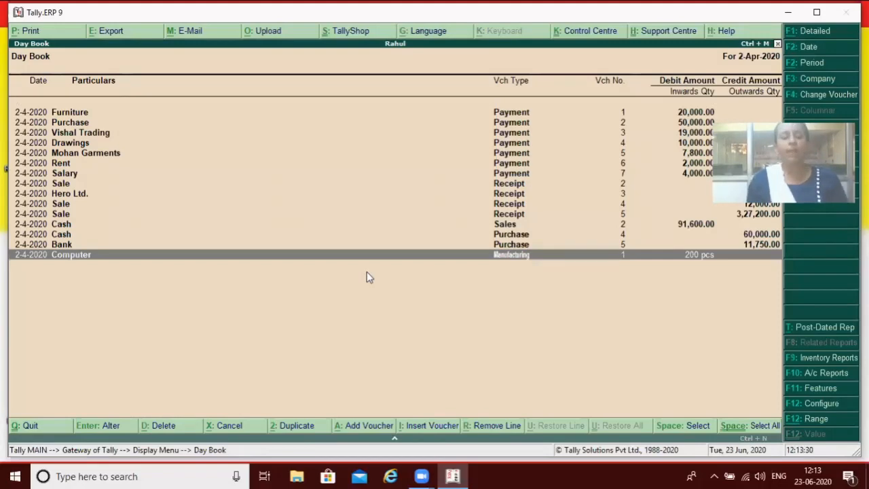
{"action": "key", "text": "Escape"}
{"action": "key", "text": "Escape"}
- Open accounting voucher entry and start a new stock journal voucher of type Manufacturing
{"action": "key", "text": "Down"}
{"action": "key", "text": "Down"}
{"action": "key", "text": "Down"}
{"action": "key", "text": "Down"}
{"action": "key", "text": "Return"}
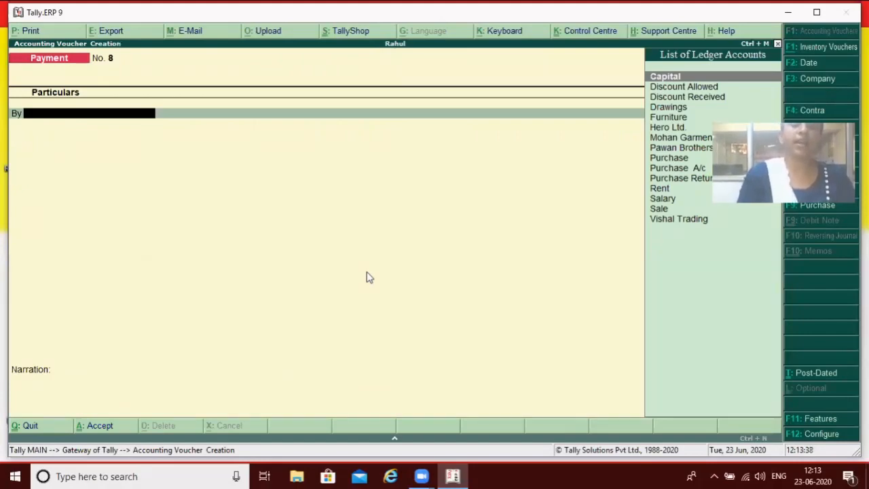
{"action": "key", "text": "F7"}
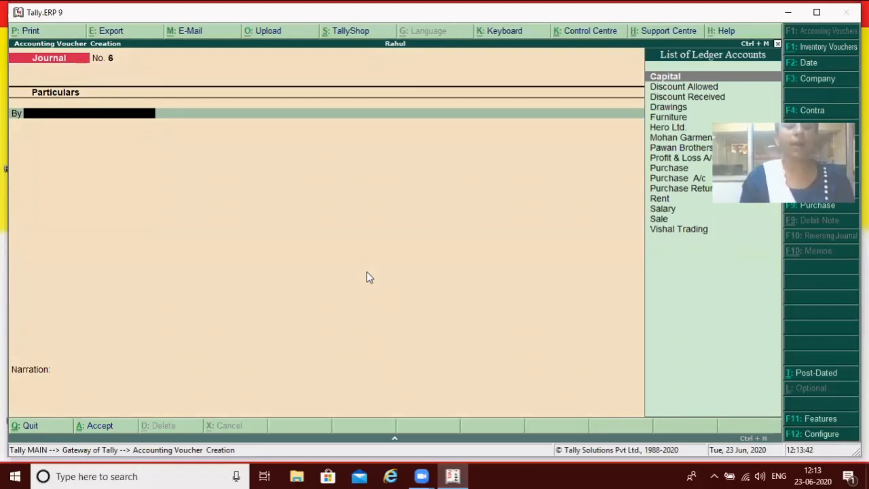
{"action": "key", "text": "alt+F7"}
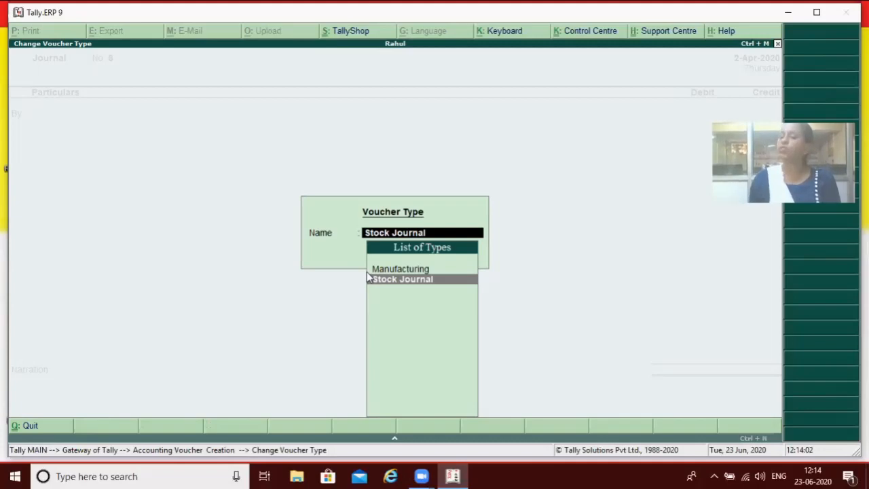
{"action": "key", "text": "Up"}
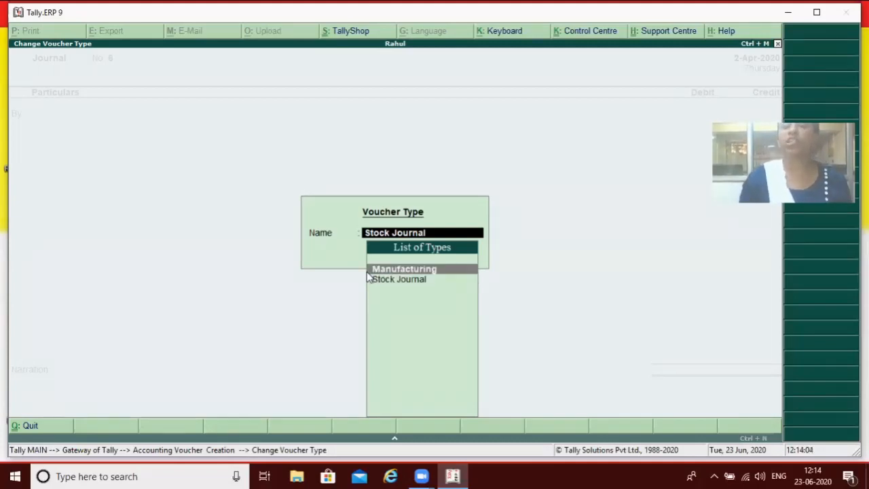
{"action": "key", "text": "Return"}
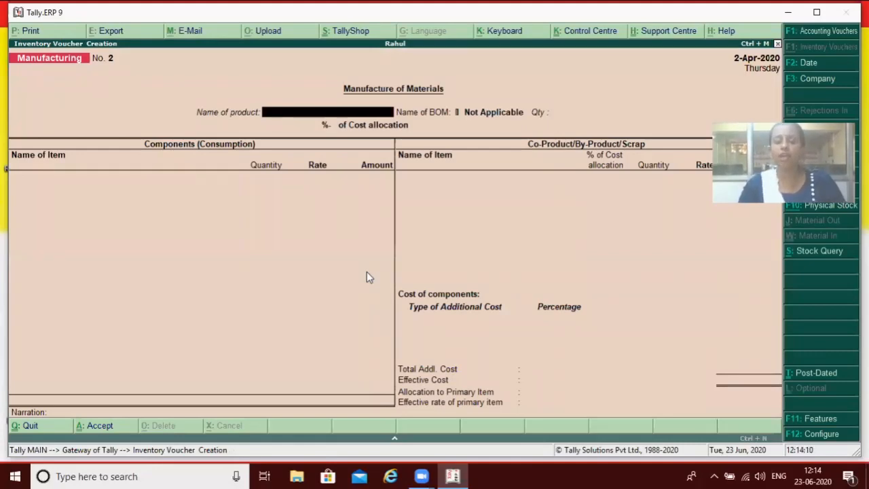
- Choose Computer as the product to manufacture and enter a quantity of 3 pcs to fill in its components
{"action": "type", "text": "C"}
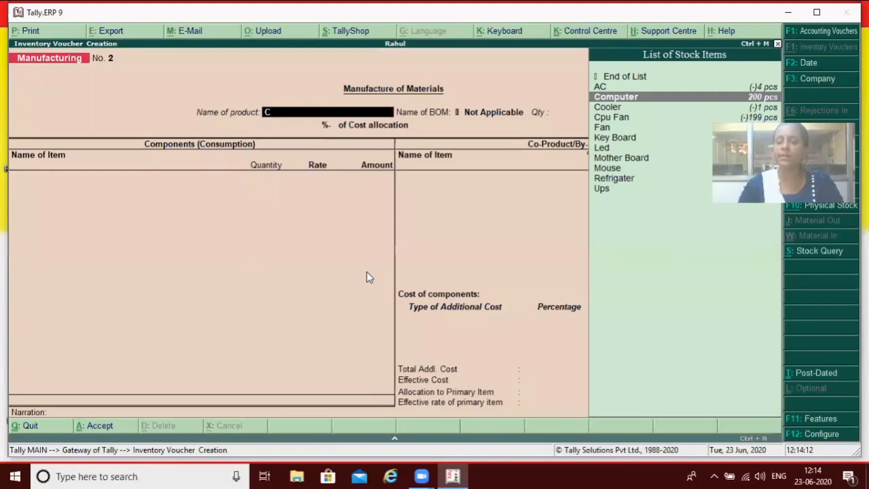
{"action": "key", "text": "Return"}
{"action": "type", "text": "3"}
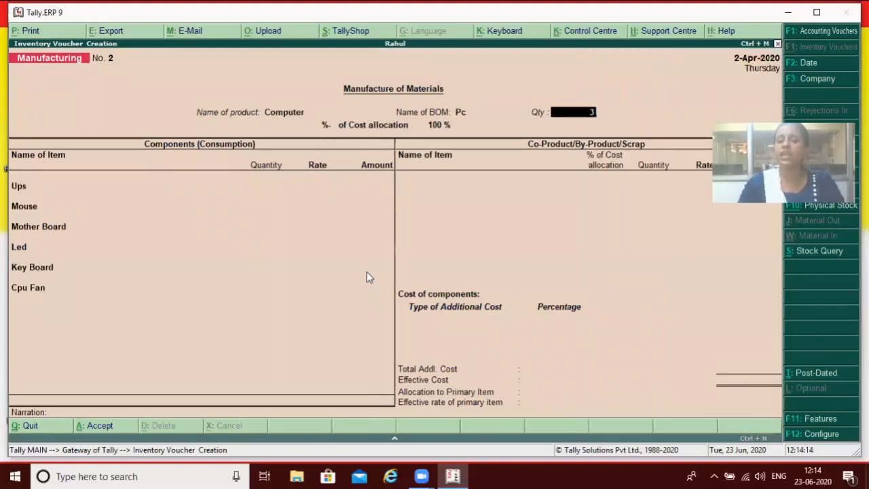
{"action": "key", "text": "Return"}
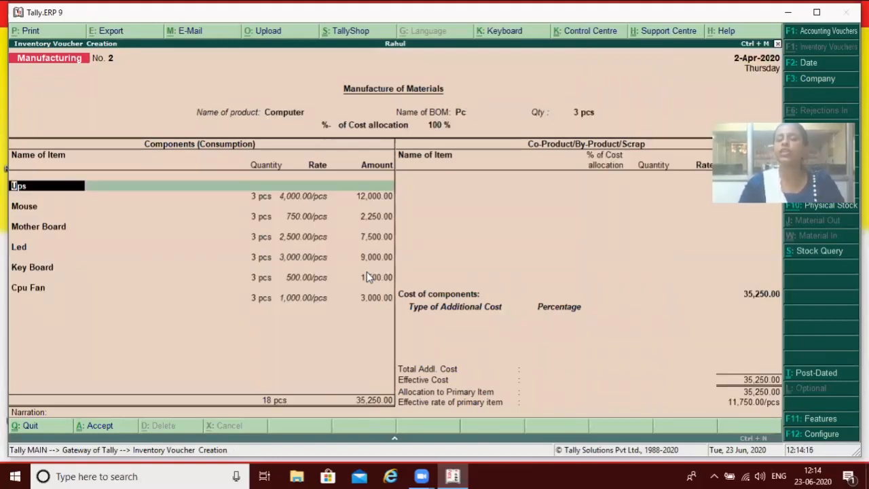
- Discard the unsaved Manufacturing voucher and return to the Gateway of Tally
{"action": "key", "text": "Escape"}
{"action": "key", "text": "Escape"}
{"action": "key", "text": "y"}
{"action": "key", "text": "Escape"}
{"action": "key", "text": "n"}
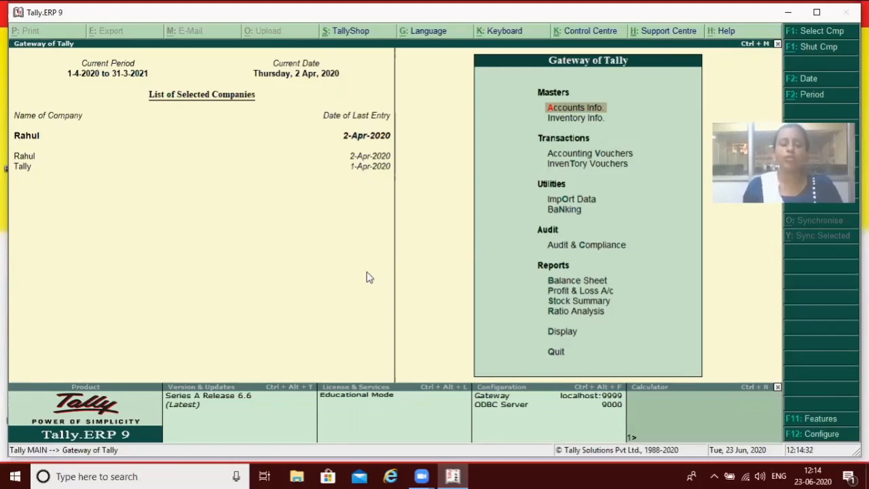
{"action": "key", "text": "F12"}
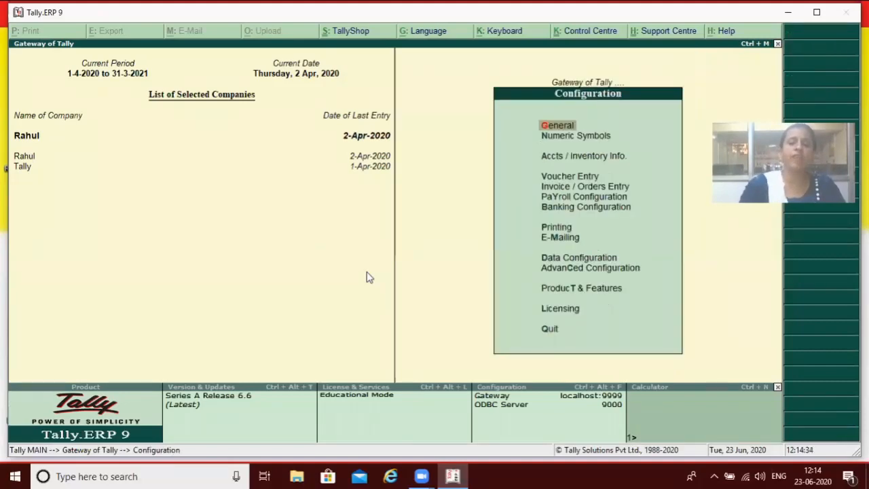
{"action": "key", "text": "Down"}
{"action": "key", "text": "Down"}
{"action": "key", "text": "Down"}
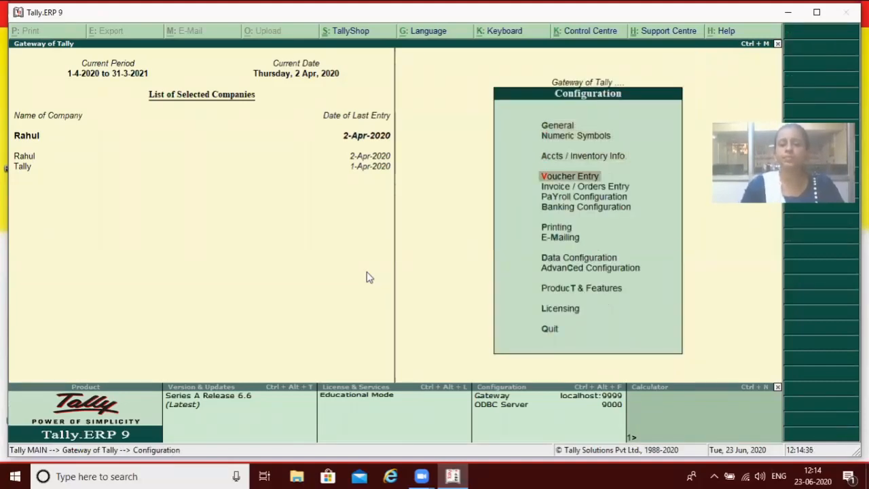
{"action": "key", "text": "Return"}
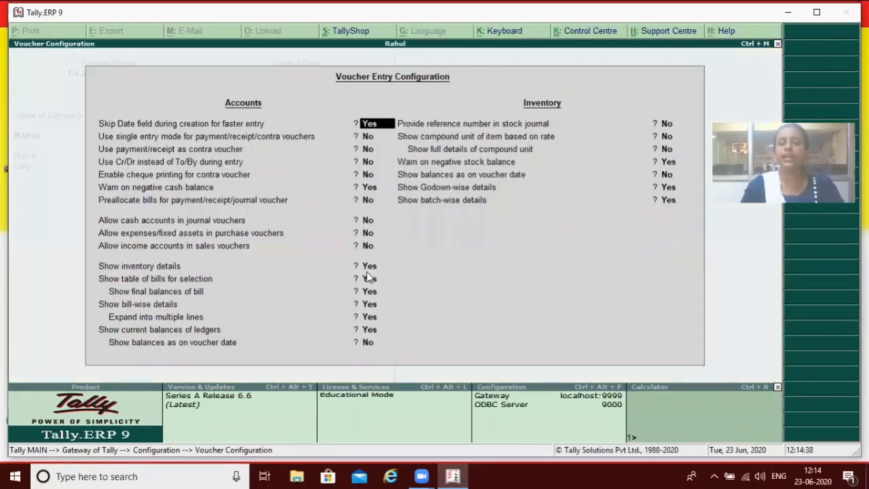
{"action": "key", "text": "Escape"}
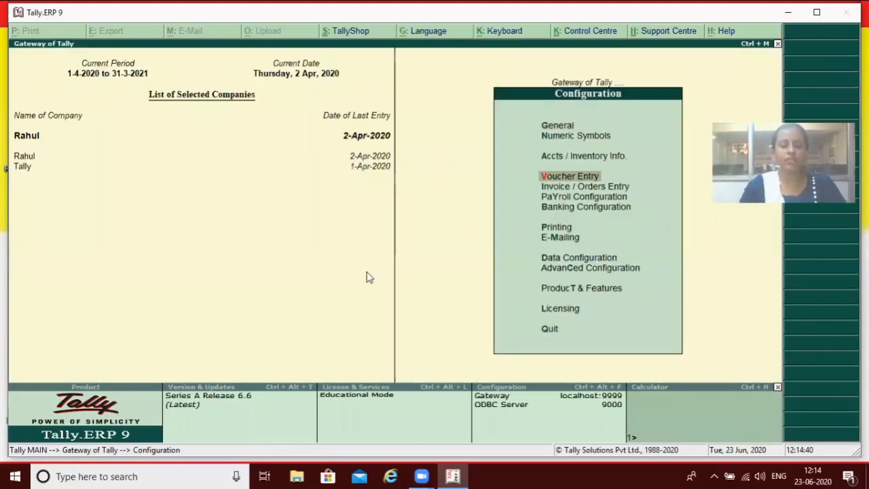
- Review the Accts / Inventory Info configuration, keep component list details (Bill of Materials) at Yes, and return to the Gateway of Tally
{"action": "key", "text": "Up"}
{"action": "key", "text": "Up"}
{"action": "key", "text": "Up"}
{"action": "key", "text": "Up"}
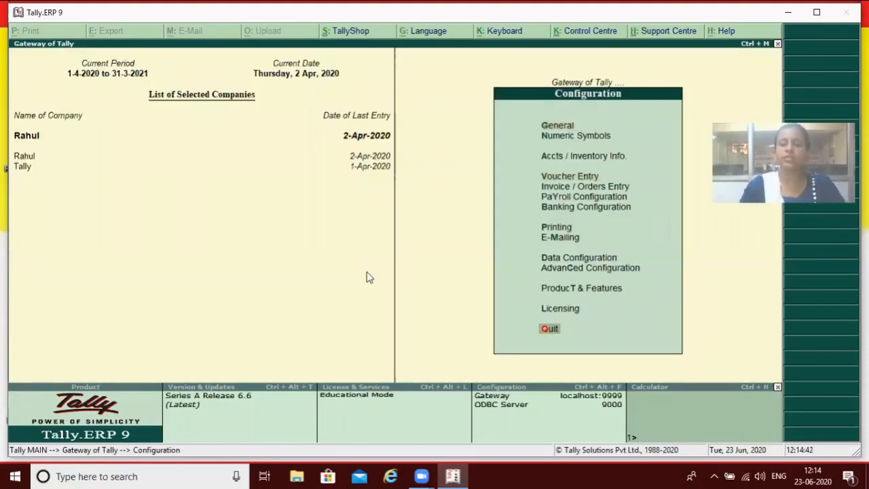
{"action": "key", "text": "Down"}
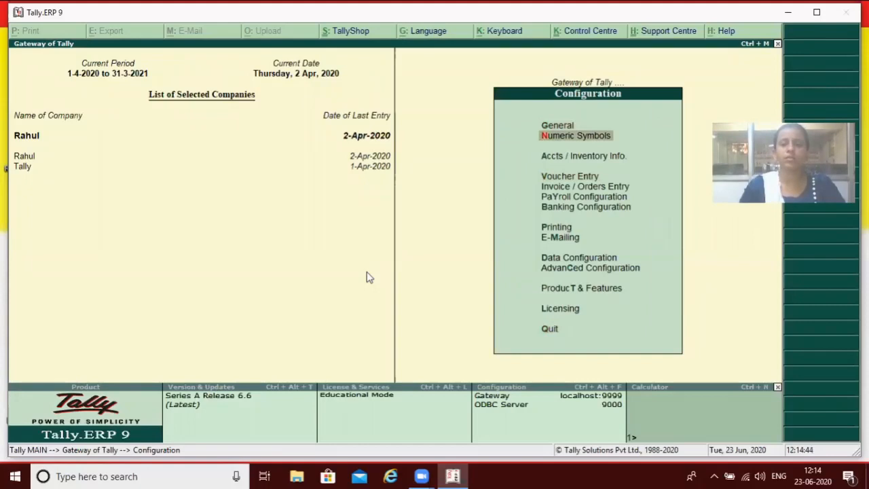
{"action": "key", "text": "Down"}
{"action": "key", "text": "Down"}
{"action": "key", "text": "Return"}
{"action": "key", "text": "Return"}
{"action": "key", "text": "Return"}
{"action": "key", "text": "Return"}
{"action": "key", "text": "Return"}
{"action": "key", "text": "Return"}
{"action": "key", "text": "Return"}
{"action": "key", "text": "Return"}
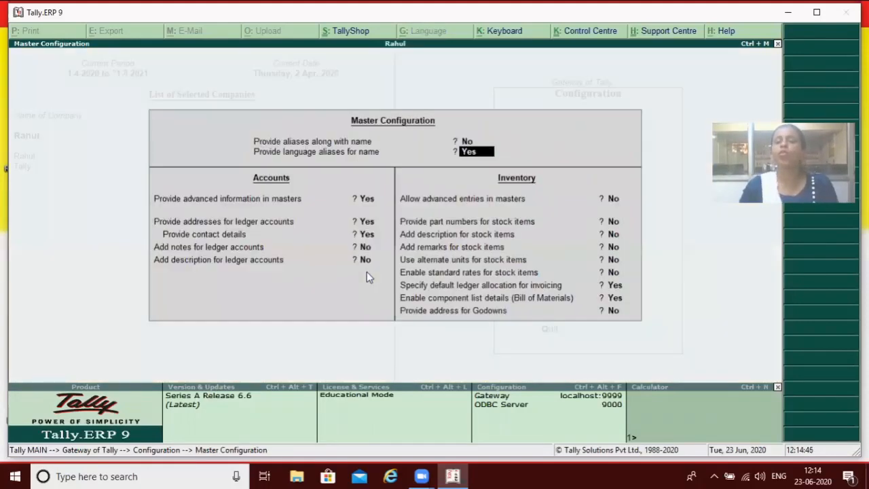
{"action": "key", "text": "Return"}
{"action": "key", "text": "Return"}
{"action": "key", "text": "Return"}
{"action": "key", "text": "Return"}
{"action": "key", "text": "Return"}
{"action": "key", "text": "Return"}
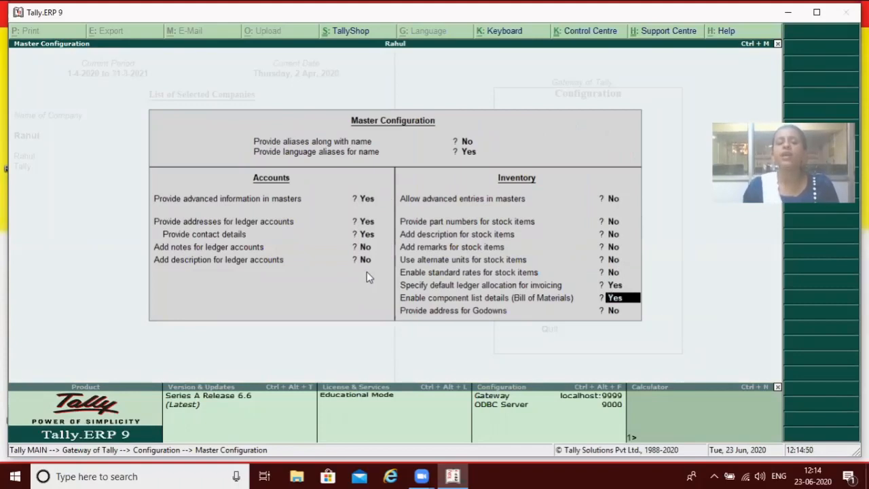
{"action": "key", "text": "Return"}
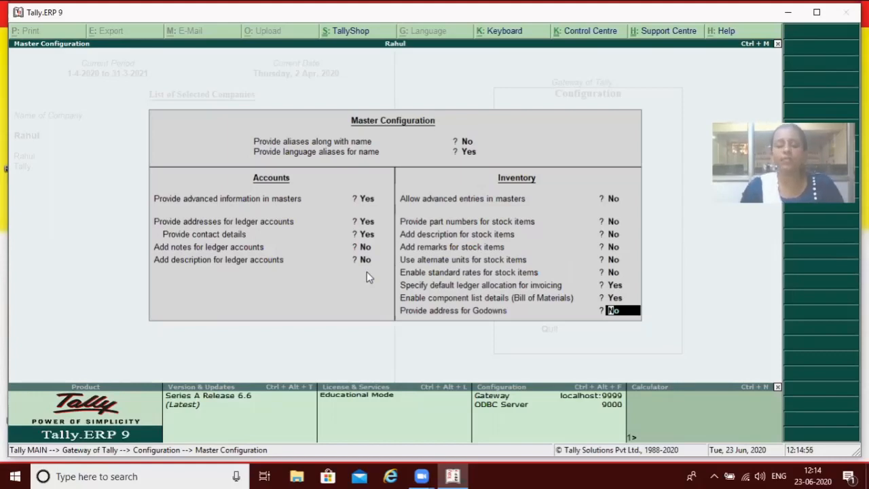
{"action": "key", "text": "Return"}
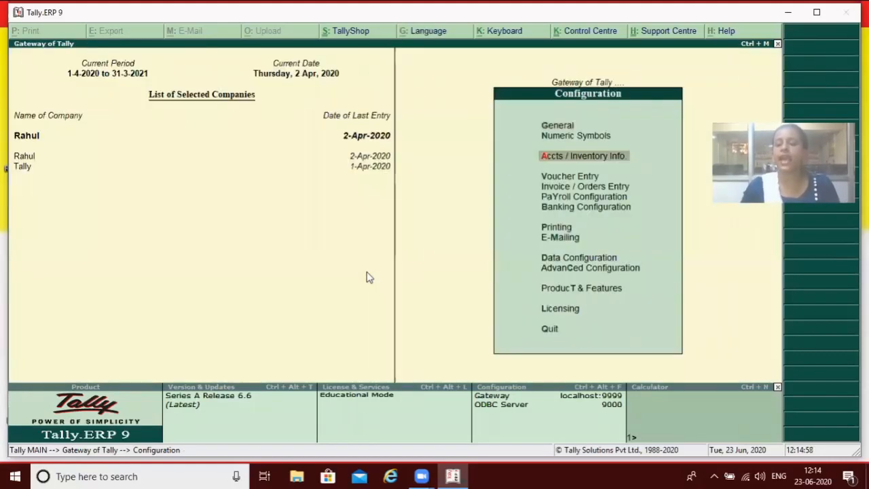
{"action": "key", "text": "Escape"}
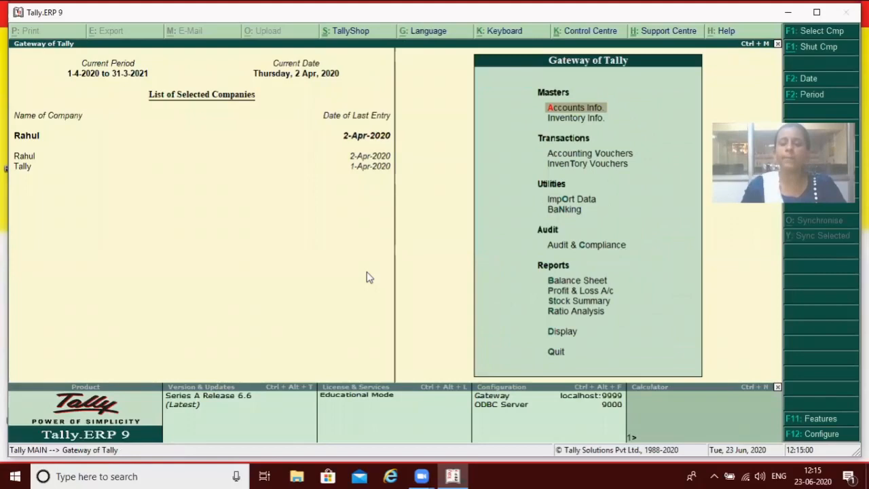
- Check whether Godowns is available under Inventory Info, and return to the Gateway of Tally
{"action": "key", "text": "Down"}
{"action": "key", "text": "Return"}
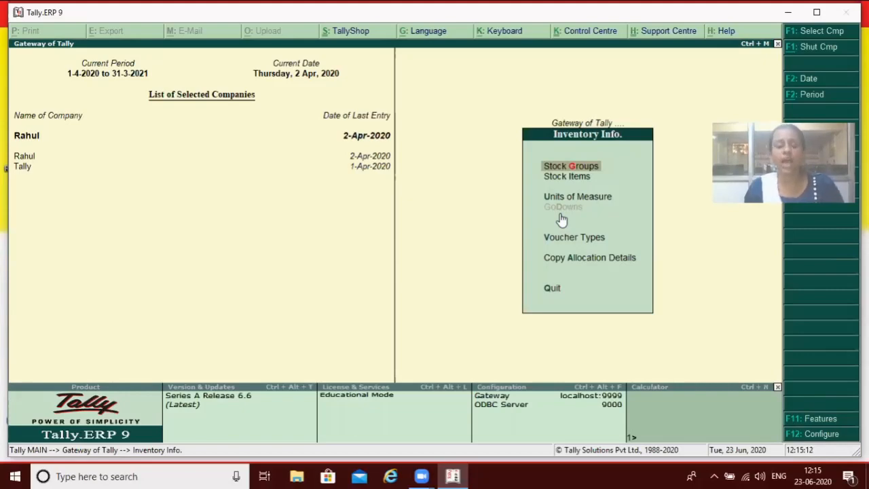
{"action": "key", "text": "Escape"}
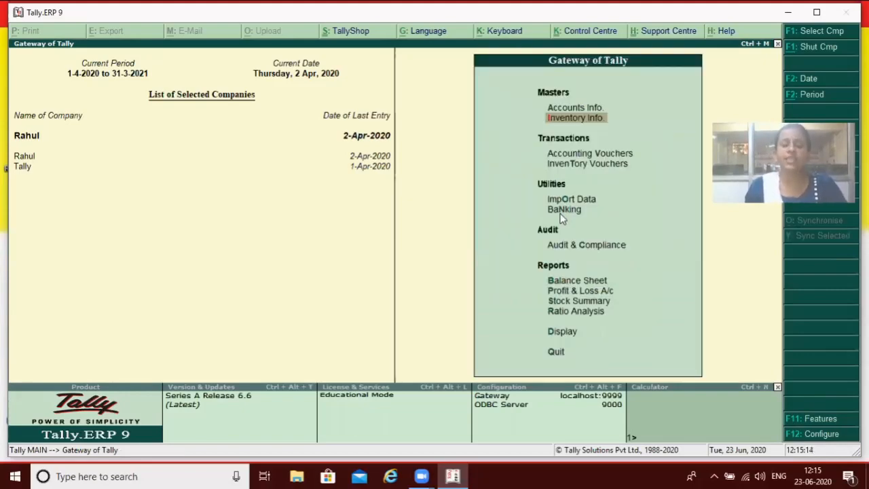
- Open the current company's Inventory Features and set Maintain multiple Godowns to Yes
{"action": "key", "text": "F11"}
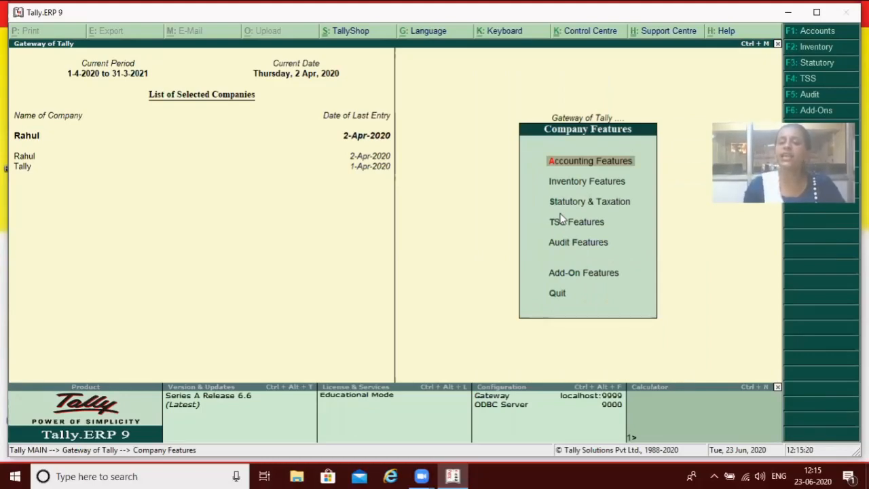
{"action": "left_click", "coordinate": [581, 182]}
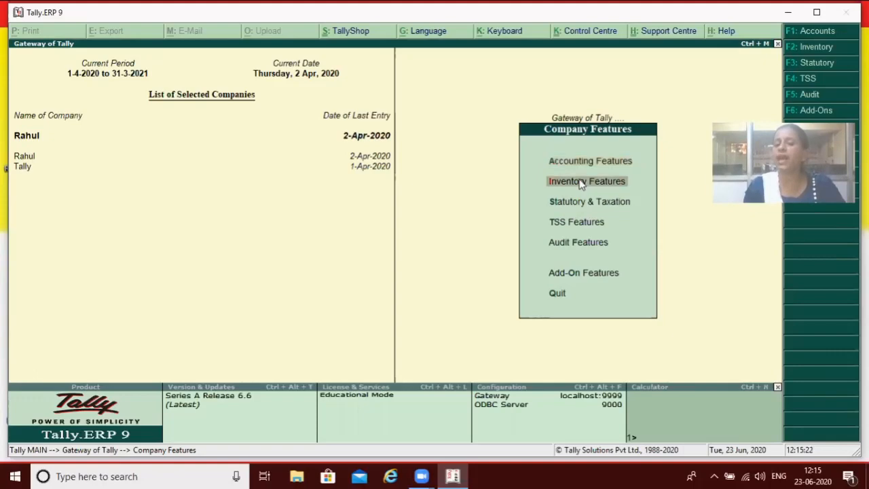
{"action": "left_click", "coordinate": [580, 183]}
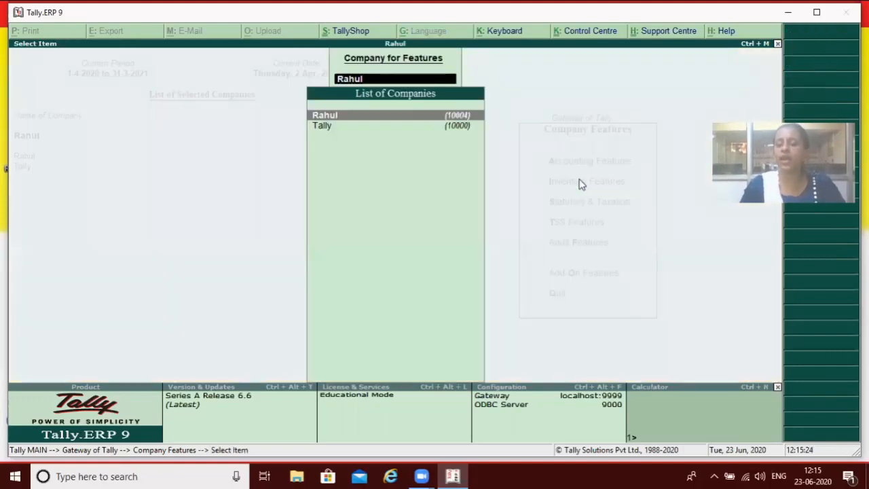
{"action": "key", "text": "Return"}
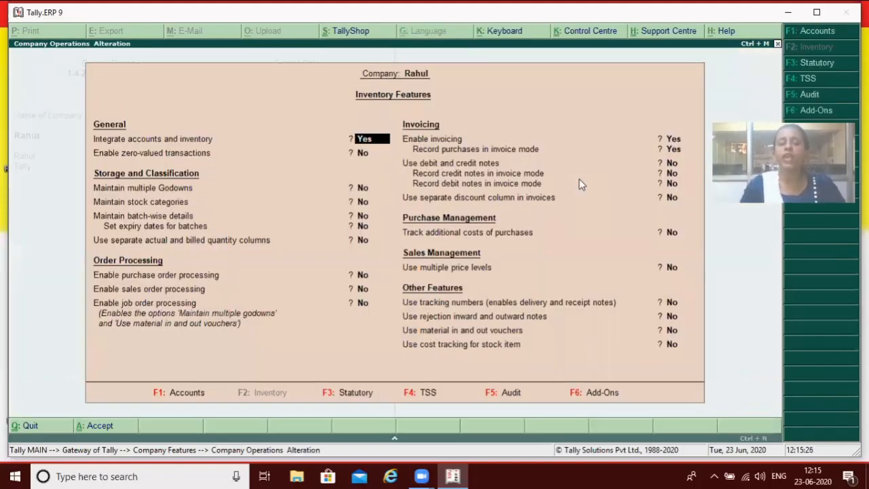
{"action": "key", "text": "Return"}
{"action": "key", "text": "Return"}
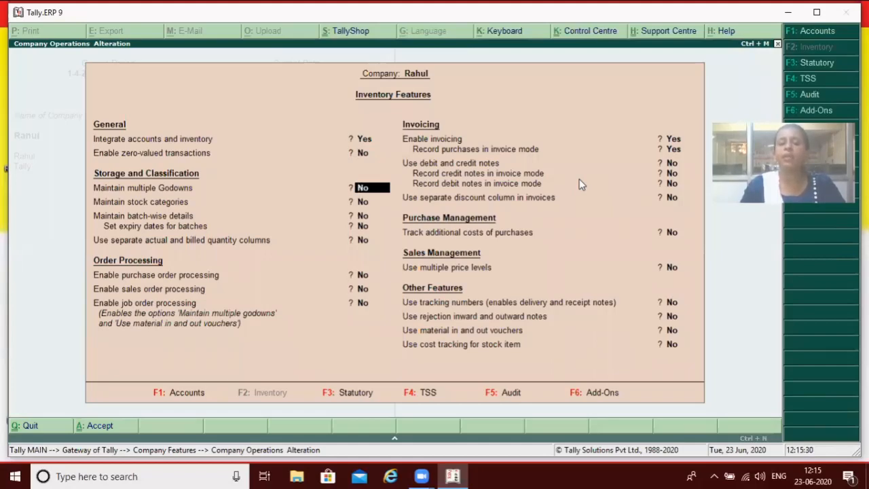
{"action": "type", "text": "y"}
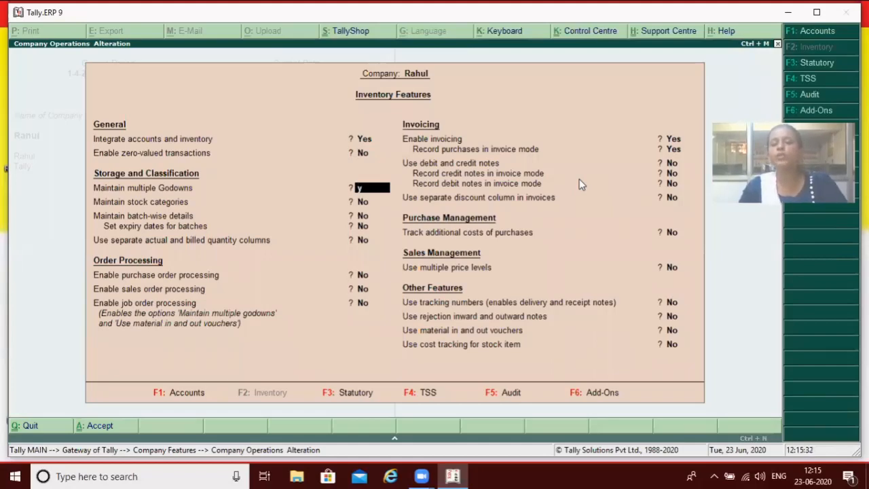
{"action": "key", "text": "Return"}
- Keep the remaining inventory features as they are, accept the Inventory Features form and return to the Gateway of Tally
{"action": "key", "text": "Return"}
{"action": "key", "text": "Return"}
{"action": "key", "text": "Return"}
{"action": "key", "text": "Return"}
{"action": "key", "text": "Return"}
{"action": "key", "text": "Return"}
{"action": "key", "text": "Return"}
{"action": "key", "text": "Return"}
{"action": "key", "text": "Return"}
{"action": "key", "text": "Return"}
{"action": "key", "text": "Return"}
{"action": "key", "text": "Return"}
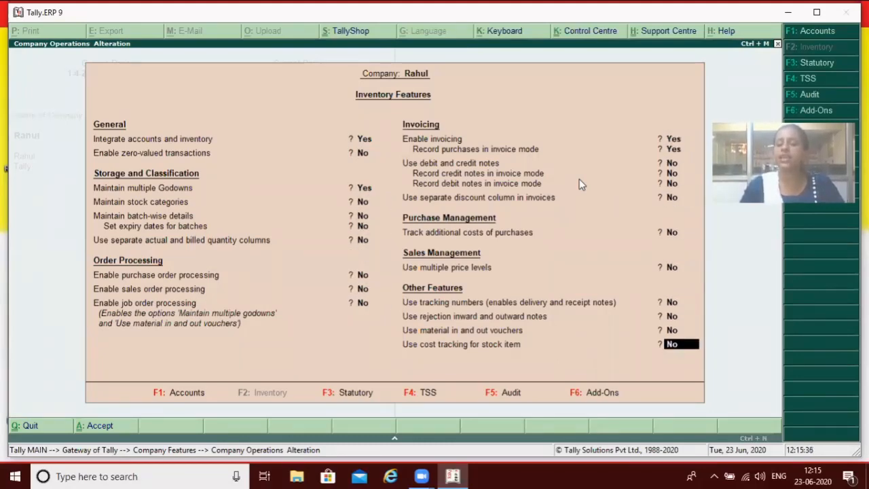
{"action": "key", "text": "Return"}
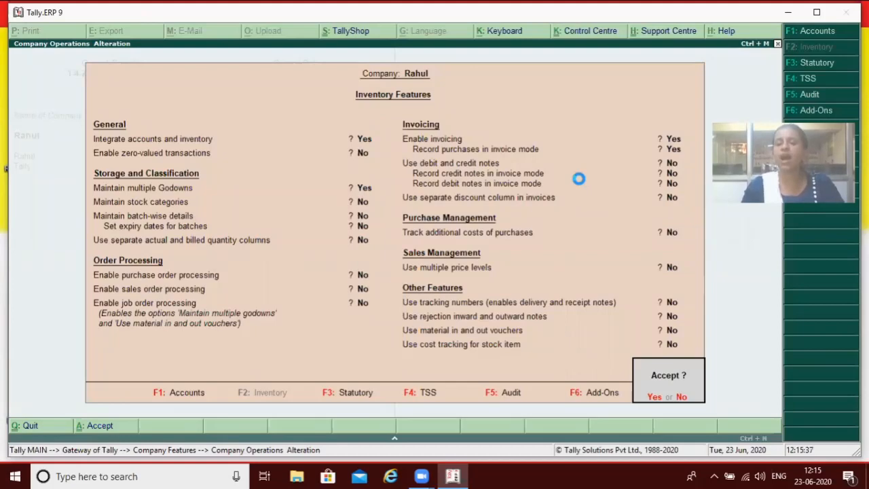
{"action": "key", "text": "Return"}
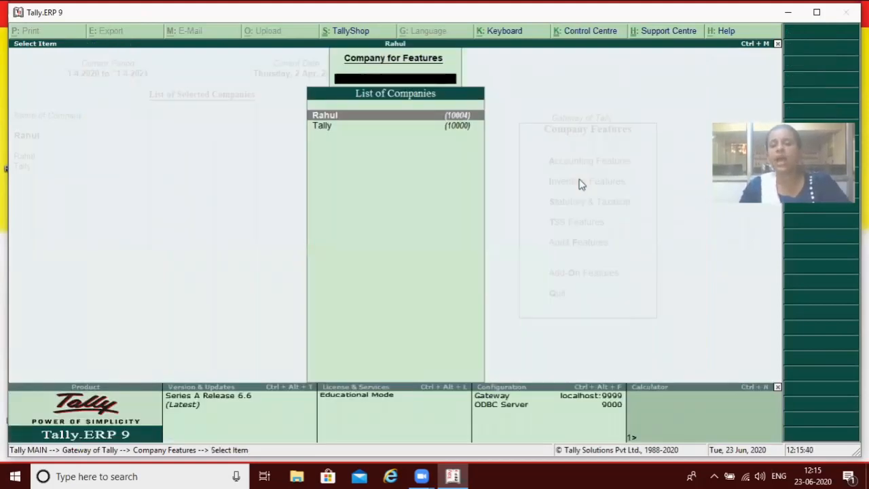
{"action": "key", "text": "Escape"}
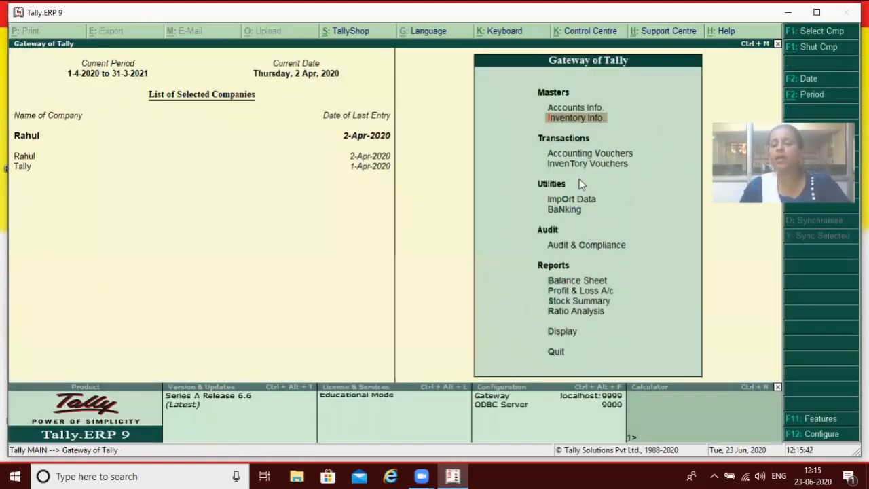
- Open the creation form for a single Godown under Inventory Info
{"action": "key", "text": "Return"}
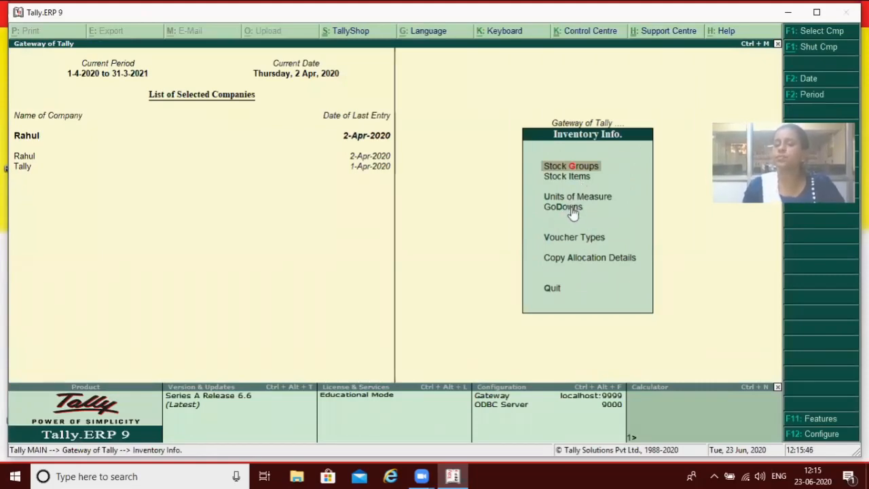
{"action": "key", "text": "Down"}
{"action": "key", "text": "Down"}
{"action": "key", "text": "Down"}
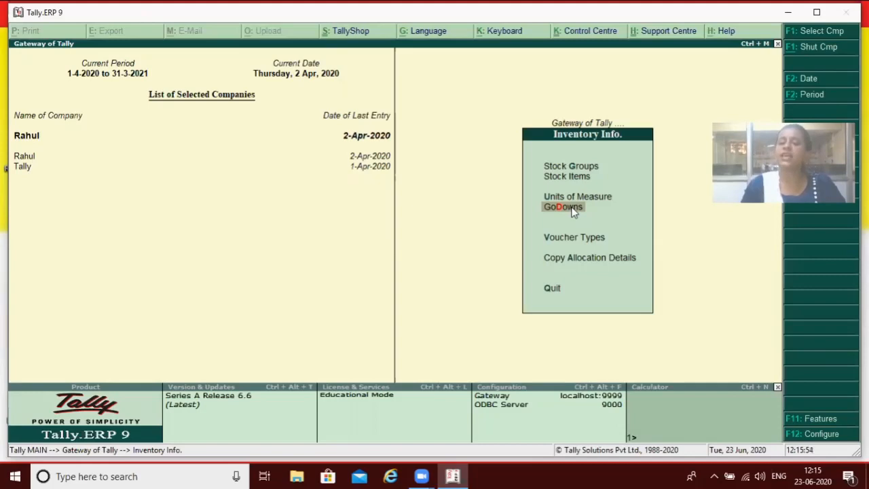
{"action": "left_click", "coordinate": [572, 212]}
{"action": "key", "text": "Return"}
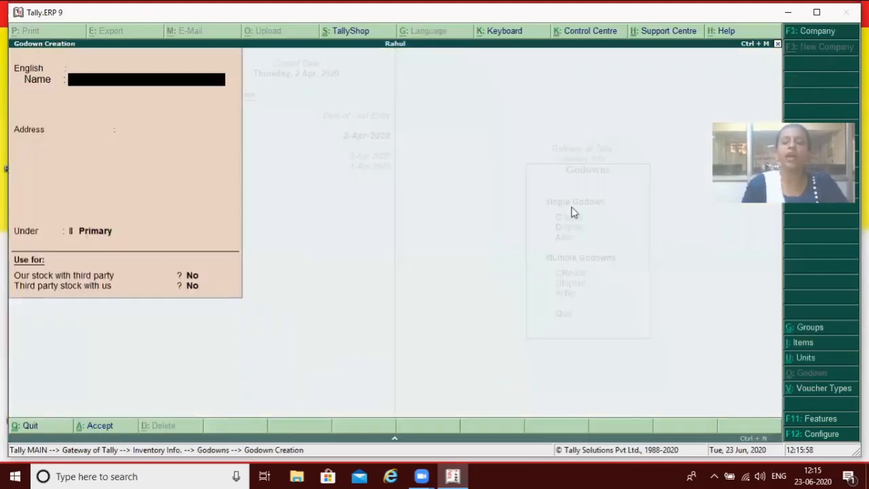
- Name the new godown Hisar, add no other language name, and enter Model Town as its address
{"action": "type", "text": "His"}
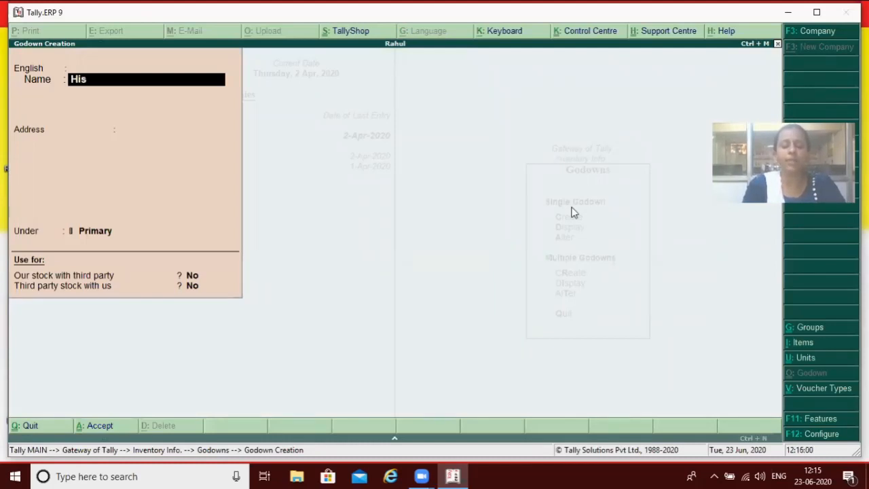
{"action": "type", "text": "ar"}
{"action": "key", "text": "Return"}
{"action": "key", "text": "Return"}
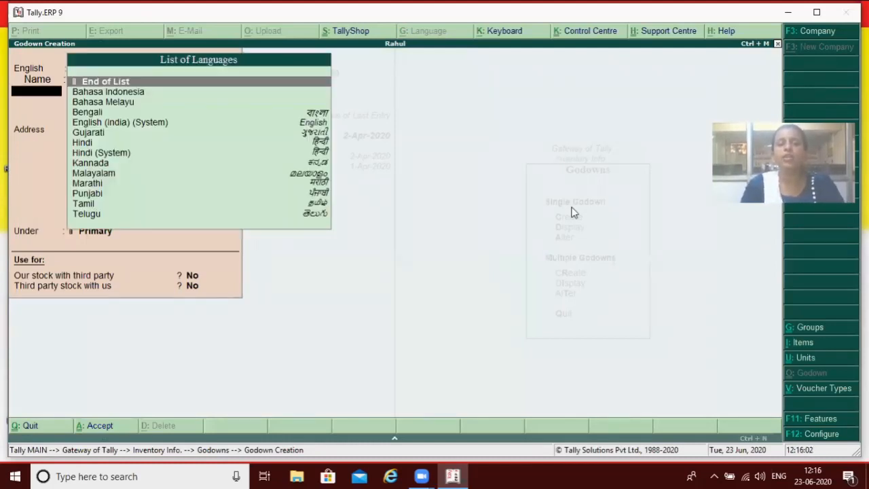
{"action": "key", "text": "Return"}
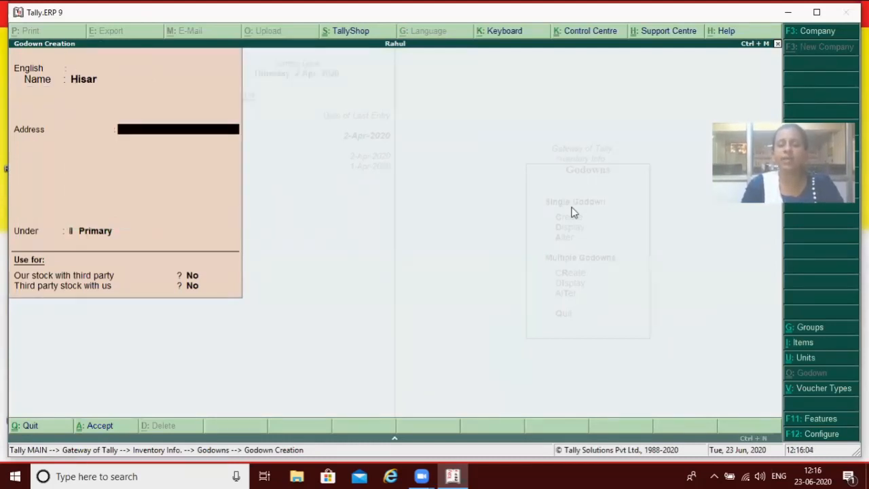
{"action": "type", "text": "Model Town"}
{"action": "key", "text": "Return"}
{"action": "key", "text": "Return"}
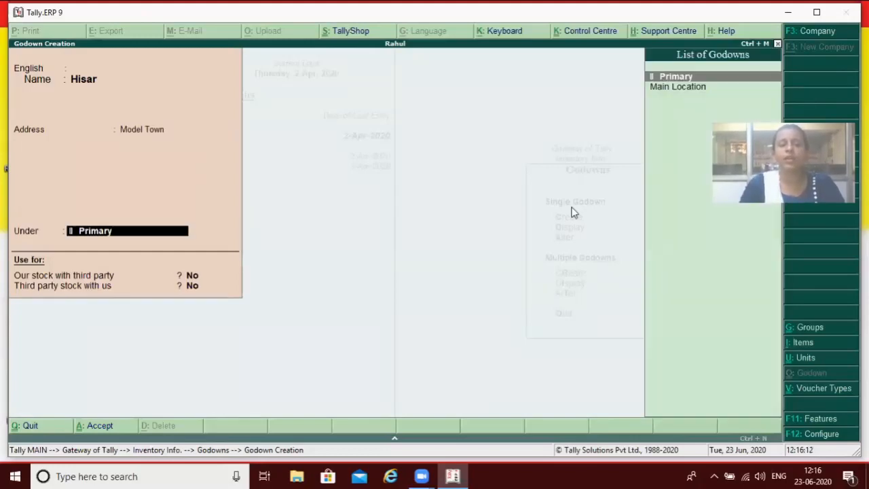
- Place the Hisar godown under Main Location, leave both third-party stock options at No, and accept it
{"action": "key", "text": "Down"}
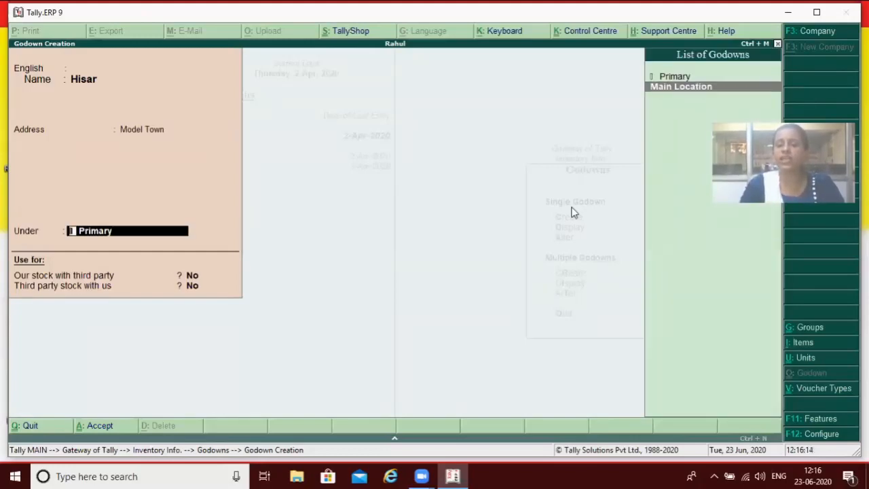
{"action": "key", "text": "Return"}
{"action": "key", "text": "Return"}
{"action": "key", "text": "Return"}
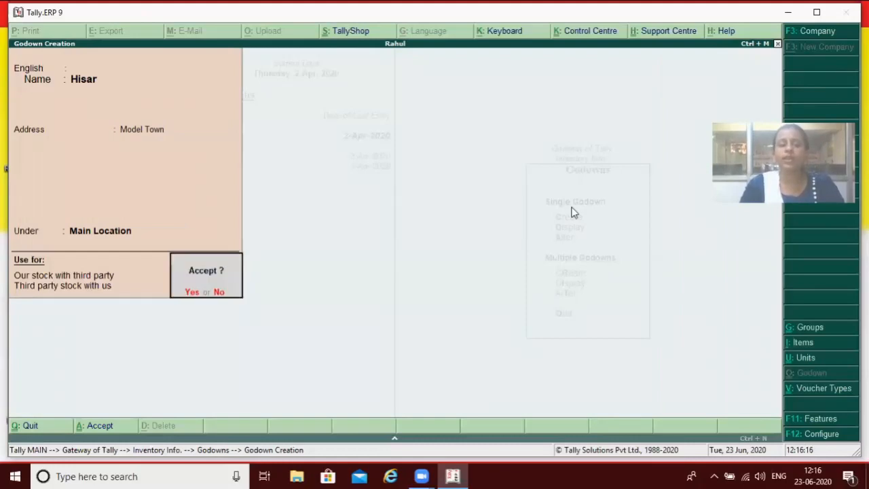
{"action": "key", "text": "Return"}
- Create a second godown named Karnal with a blank address, and accept it with both third-party stock options at No
{"action": "type", "text": "K"}
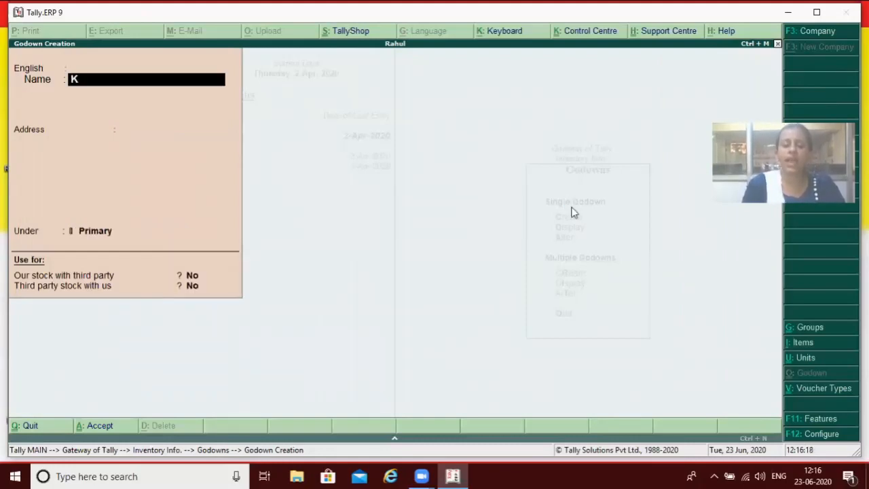
{"action": "type", "text": "arnal"}
{"action": "key", "text": "Return"}
{"action": "key", "text": "Return"}
{"action": "key", "text": "Return"}
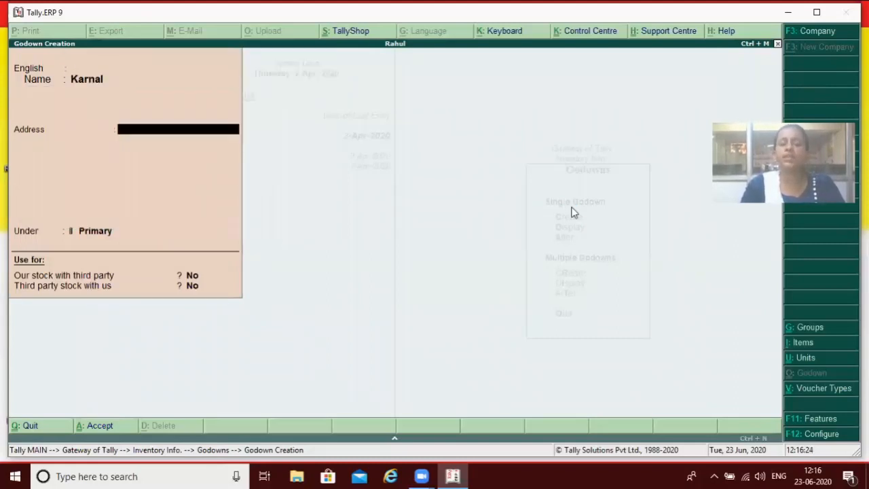
{"action": "key", "text": "Return"}
{"action": "key", "text": "Return"}
{"action": "key", "text": "BackSpace"}
{"action": "key", "text": "Down"}
{"action": "key", "text": "Down"}
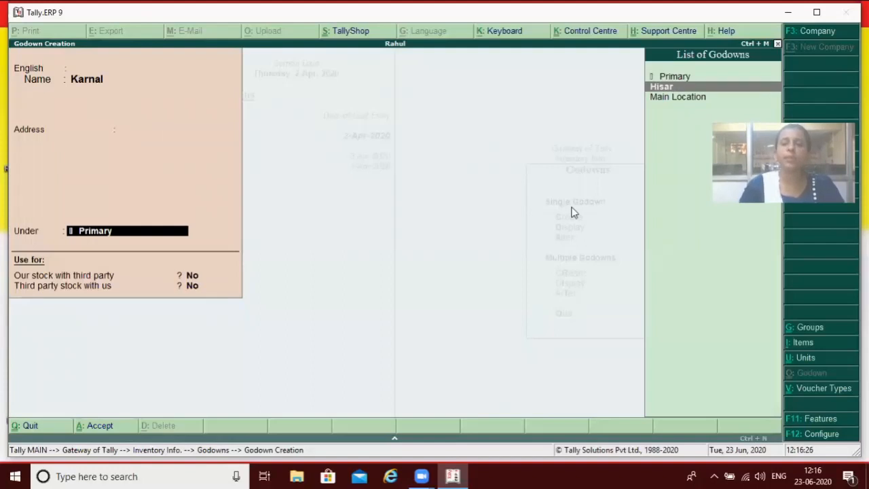
{"action": "key", "text": "Return"}
{"action": "key", "text": "Return"}
{"action": "key", "text": "Return"}
{"action": "key", "text": "Return"}
- Name the third godown Rohtak and leave its address blank
{"action": "type", "text": "R"}
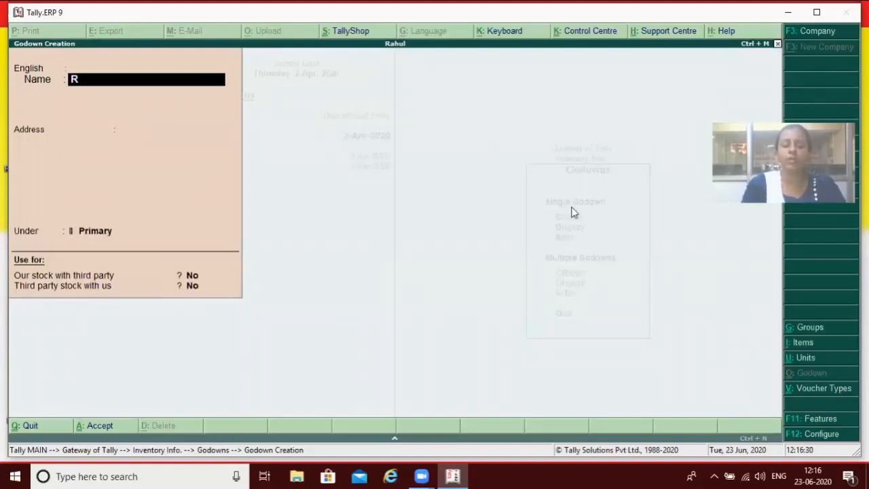
{"action": "type", "text": "ohat"}
{"action": "type", "text": "a"}
{"action": "key", "text": "BackSpace"}
{"action": "key", "text": "BackSpace"}
{"action": "key", "text": "BackSpace"}
{"action": "type", "text": "tak"}
{"action": "key", "text": "Return"}
{"action": "key", "text": "Return"}
{"action": "key", "text": "Return"}
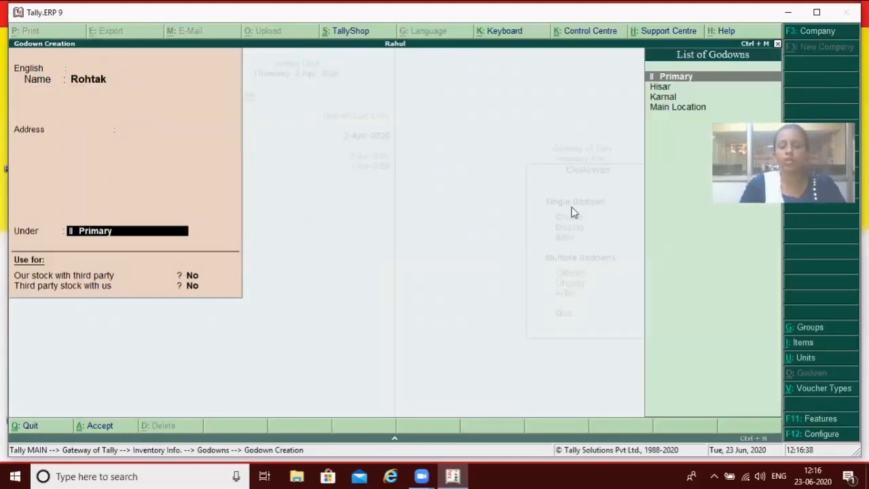
- Place the Rohtak godown under Main Location, accept it with third-party stock options at No, and return to the Gateway of Tally
{"action": "type", "text": "M"}
{"action": "key", "text": "Return"}
{"action": "key", "text": "Return"}
{"action": "key", "text": "Return"}
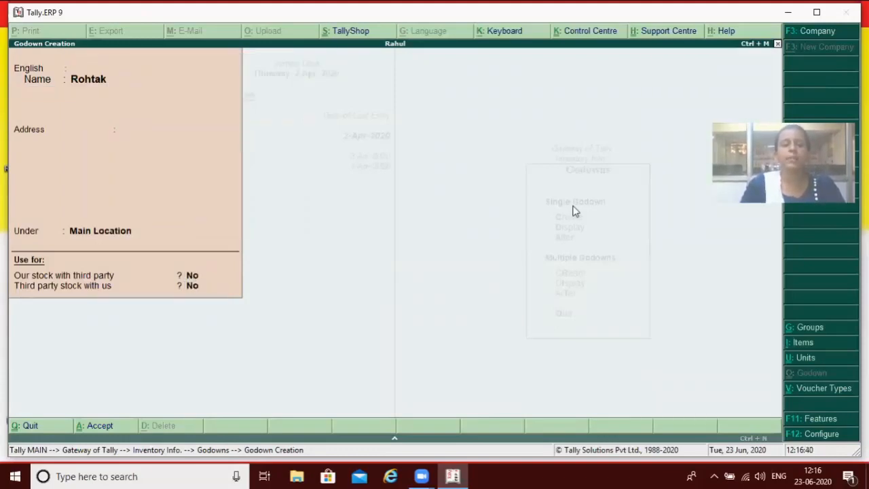
{"action": "key", "text": "Return"}
{"action": "key", "text": "Escape"}
{"action": "key", "text": "Return"}
{"action": "key", "text": "Escape"}
{"action": "key", "text": "Escape"}
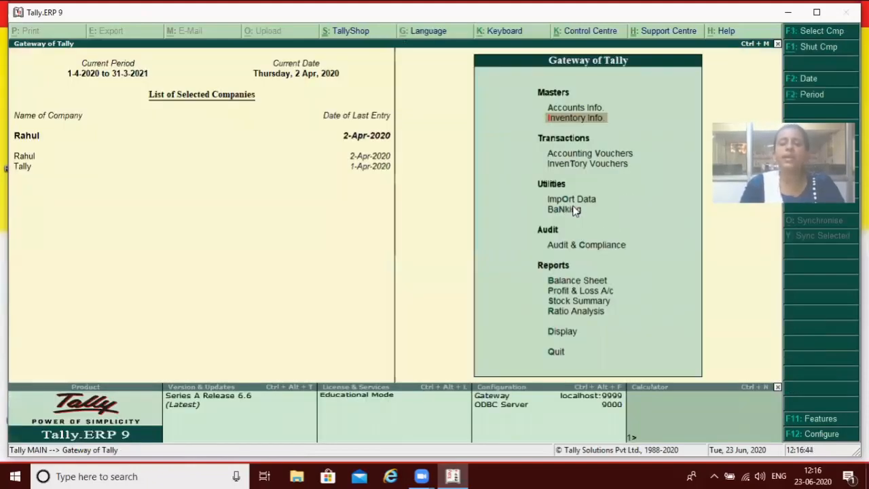
- Start a Payment voucher debiting the Purchase ledger and select Cooler as the stock item
{"action": "key", "text": "Down"}
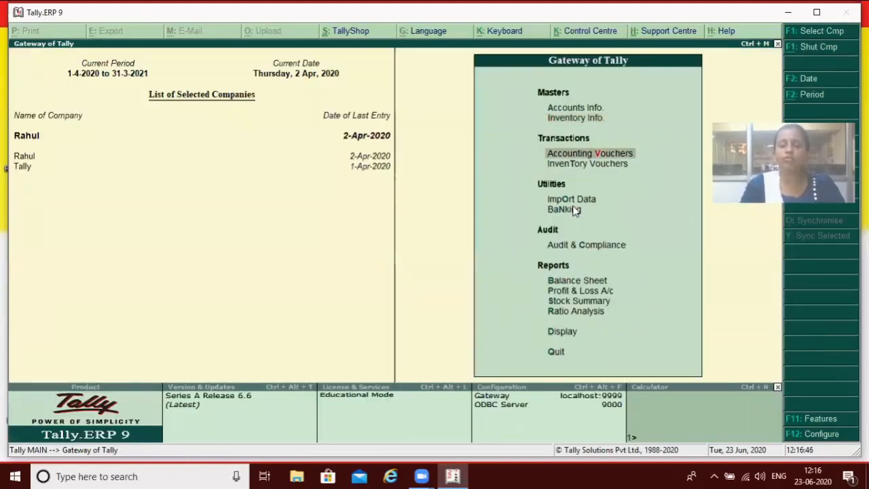
{"action": "key", "text": "Return"}
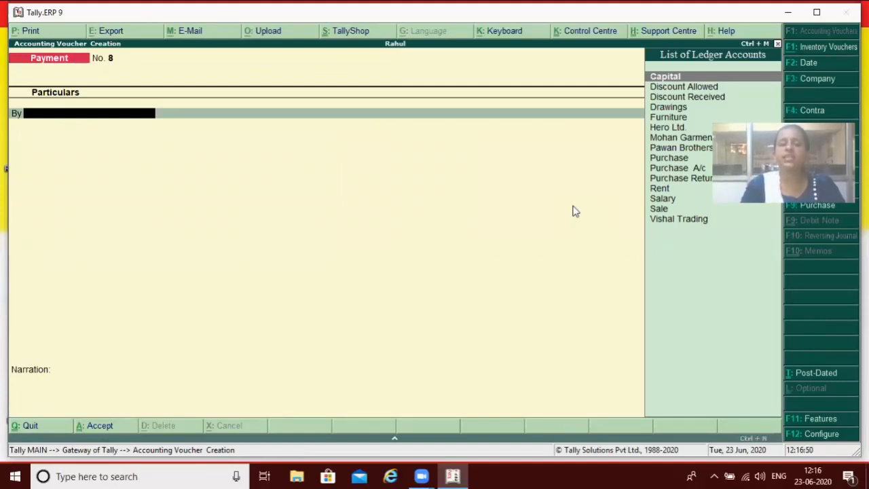
{"action": "type", "text": "P"}
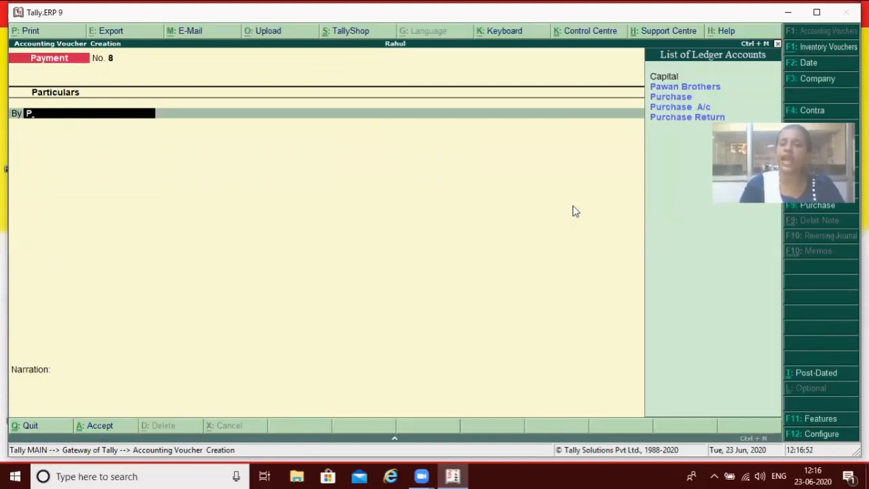
{"action": "key", "text": "Down"}
{"action": "key", "text": "Return"}
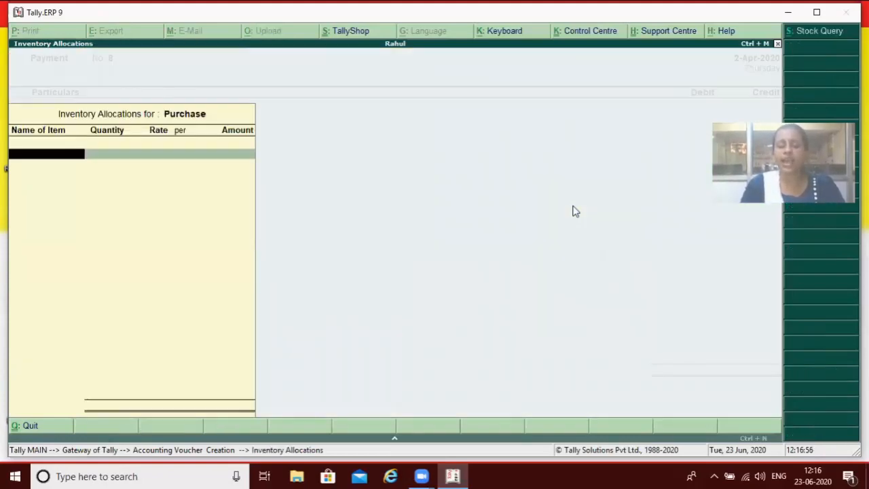
{"action": "type", "text": "L"}
{"action": "key", "text": "Up"}
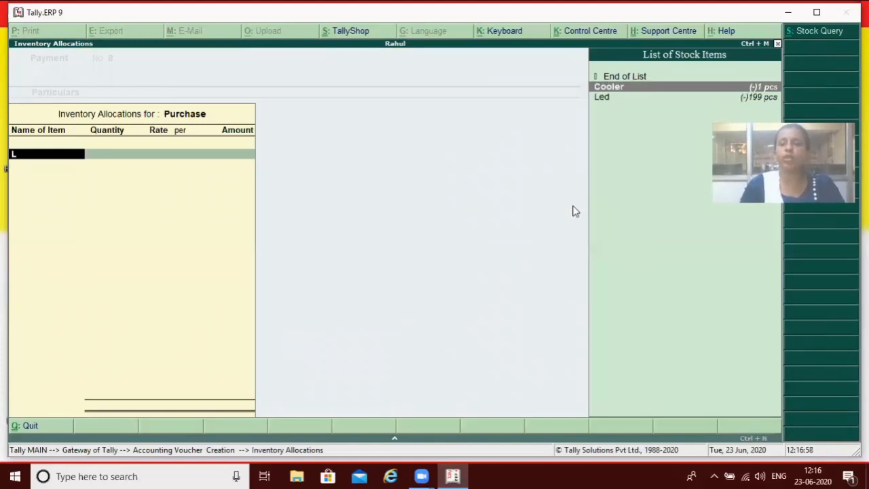
{"action": "key", "text": "Return"}
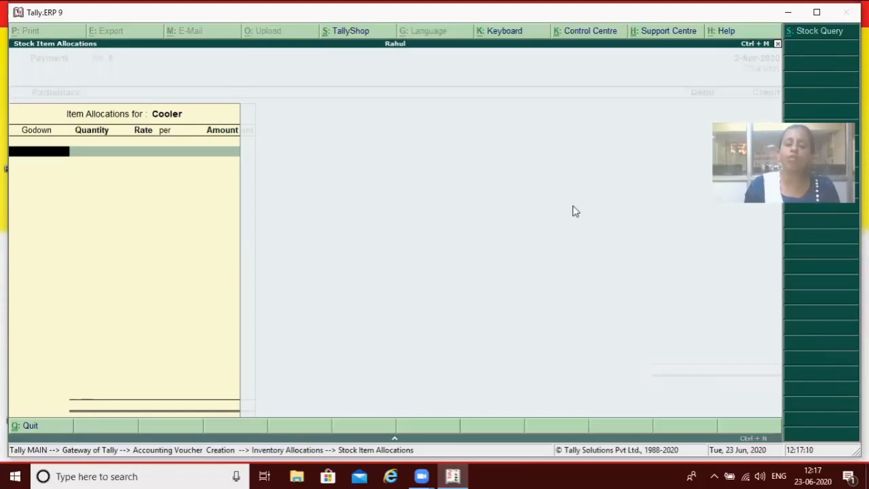
- Allocate 120 pcs of Cooler to the Karnal godown at the default rate of 5,500.00
{"action": "type", "text": "K"}
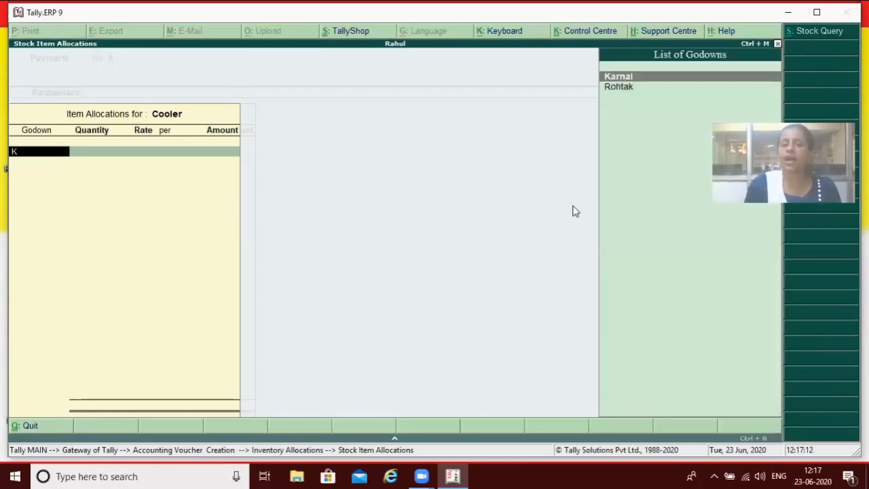
{"action": "key", "text": "Return"}
{"action": "type", "text": "120"}
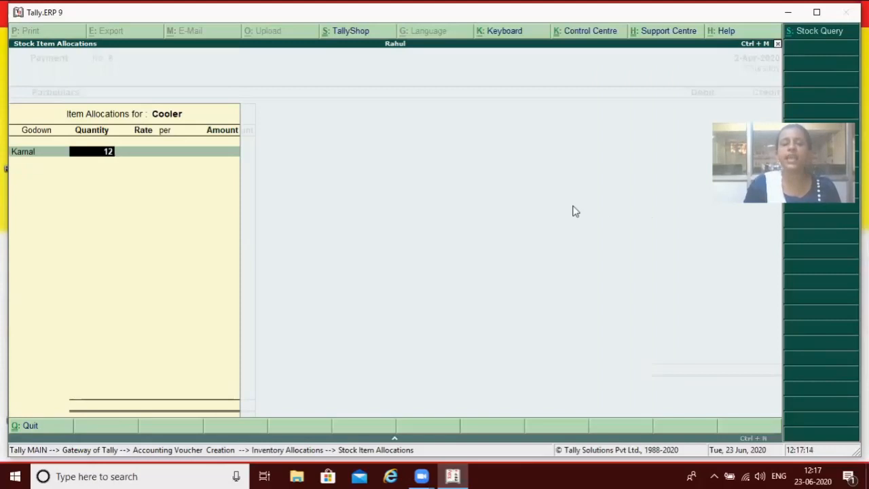
{"action": "key", "text": "Return"}
{"action": "key", "text": "Return"}
{"action": "key", "text": "Return"}
{"action": "key", "text": "Return"}
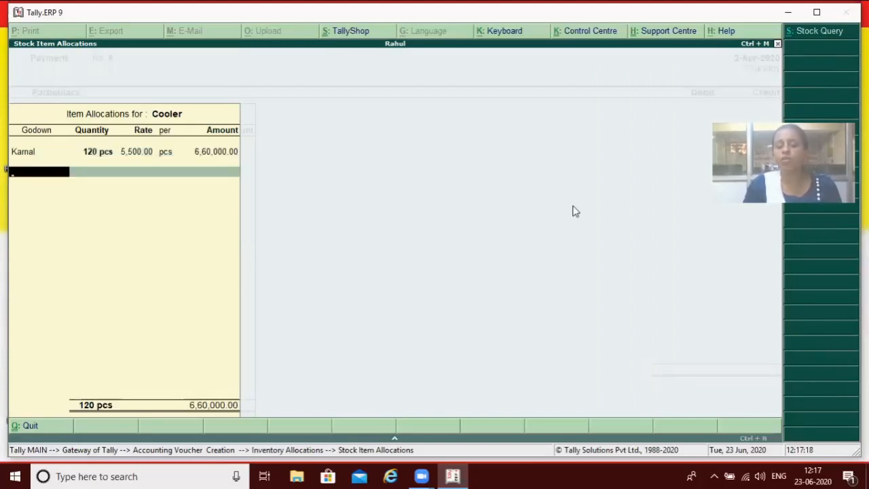
- Allocate 100 pcs of Cooler to the Hisar godown at the default rate
{"action": "type", "text": "H"}
{"action": "key", "text": "Return"}
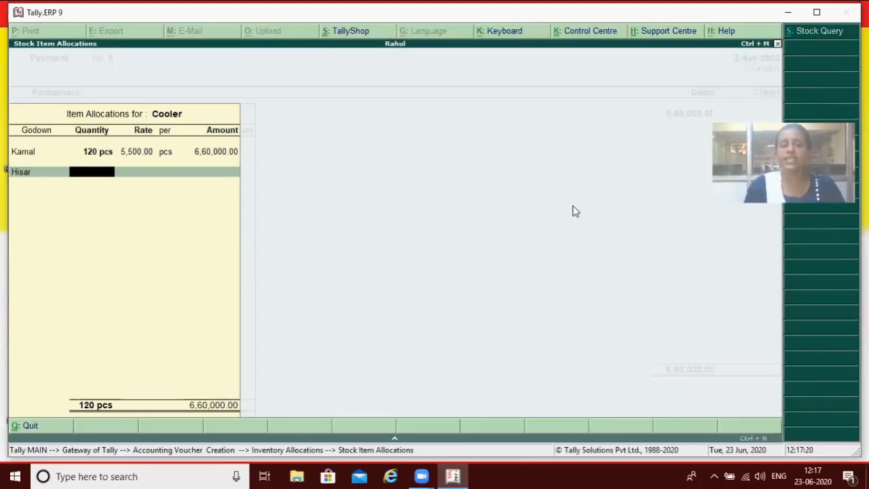
{"action": "type", "text": "100"}
{"action": "key", "text": "Return"}
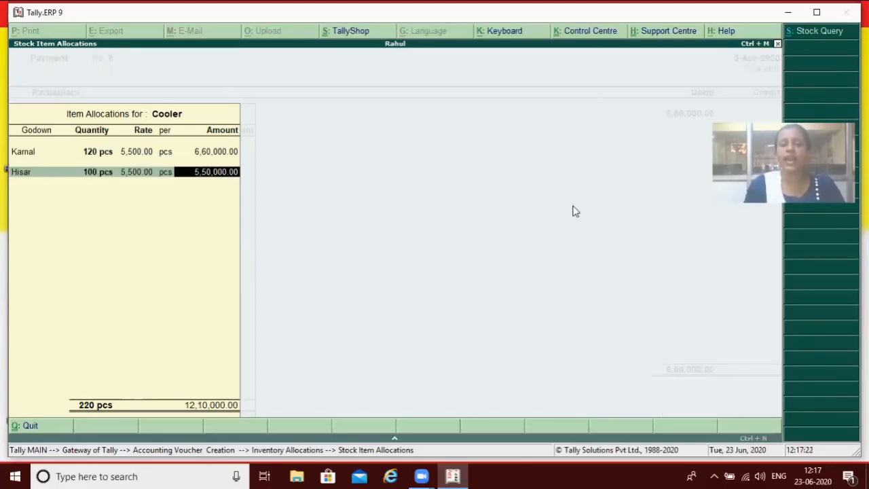
{"action": "key", "text": "Return"}
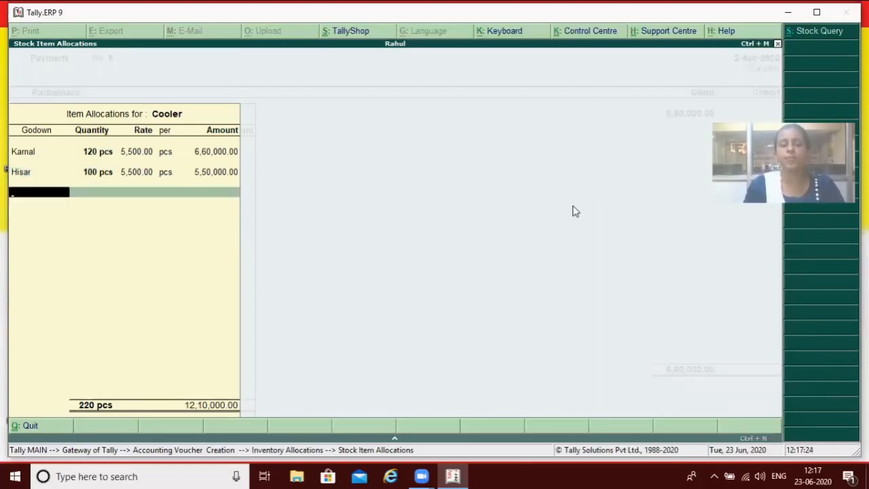
- Allocate 63 pcs of Cooler to the Rohtak godown at the default rate and close the item's godown allocations
{"action": "type", "text": "R"}
{"action": "key", "text": "Return"}
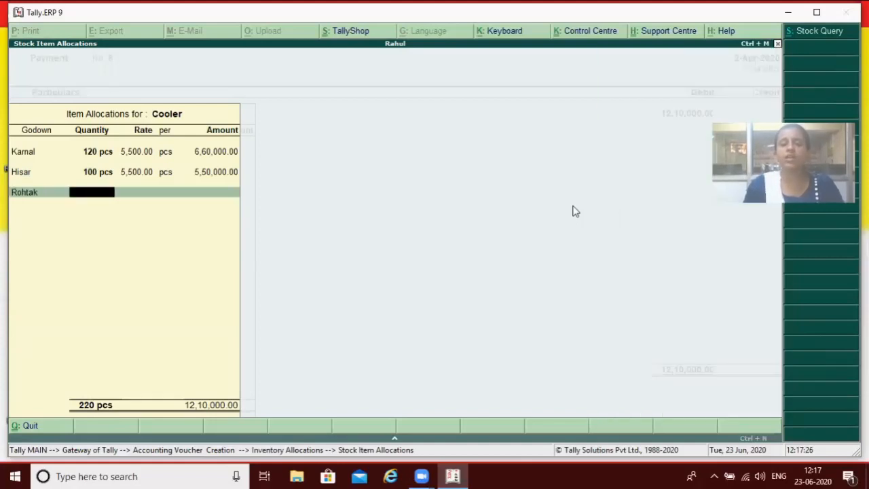
{"action": "type", "text": "63"}
{"action": "key", "text": "Return"}
{"action": "key", "text": "Return"}
{"action": "key", "text": "Return"}
{"action": "key", "text": "Return"}
{"action": "key", "text": "Return"}
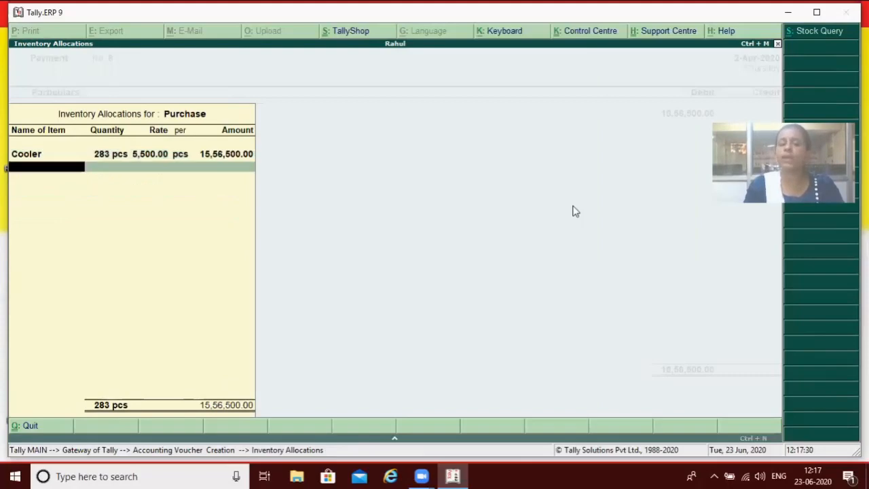
- End the inventory allocations, complete and accept the Payment voucher, and return to the Gateway of Tally
{"action": "key", "text": "Return"}
{"action": "key", "text": "Return"}
{"action": "key", "text": "Return"}
{"action": "key", "text": "Return"}
{"action": "key", "text": "Return"}
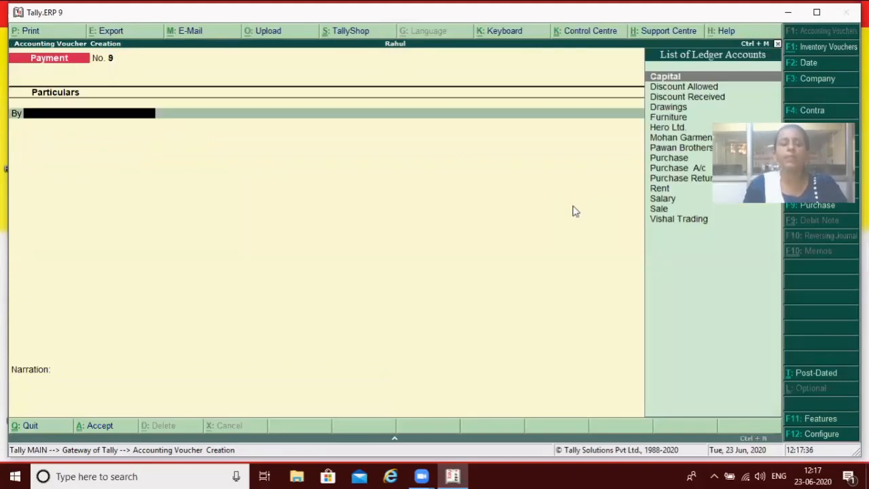
{"action": "key", "text": "Escape"}
{"action": "key", "text": "Return"}
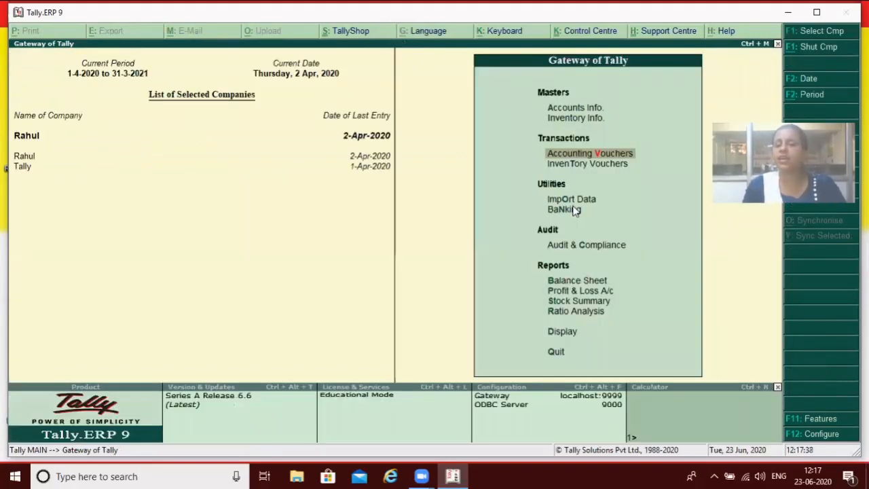
- Open the Godowns report among the Statements of Inventory so a godown can be chosen
{"action": "key", "text": "Down"}
{"action": "key", "text": "Down"}
{"action": "key", "text": "Down"}
{"action": "key", "text": "Down"}
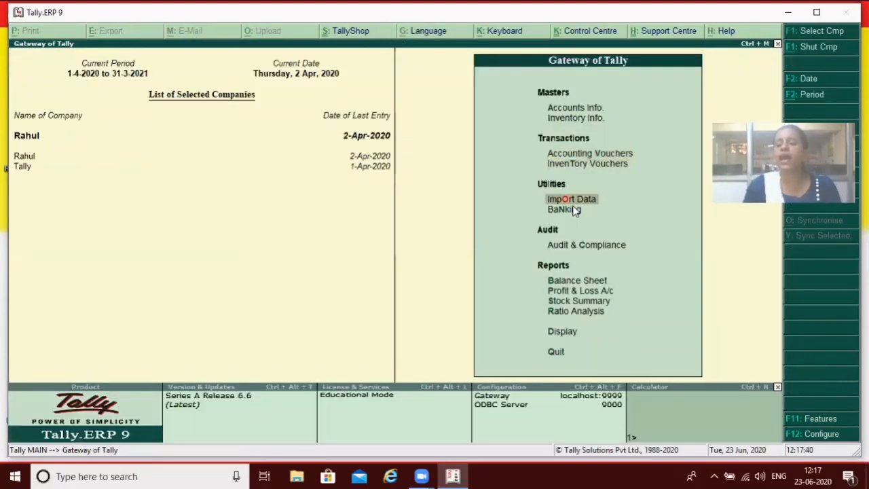
{"action": "key", "text": "Down"}
{"action": "key", "text": "Down"}
{"action": "key", "text": "Down"}
{"action": "key", "text": "Down"}
{"action": "key", "text": "Down"}
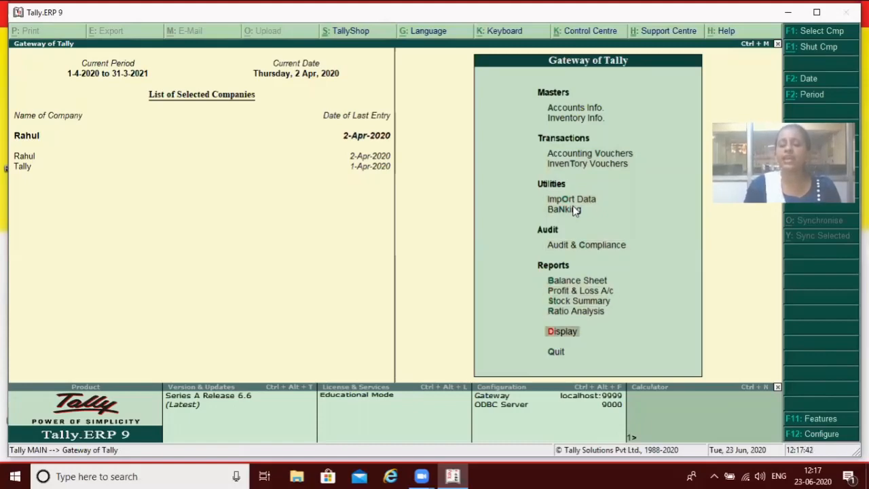
{"action": "key", "text": "Return"}
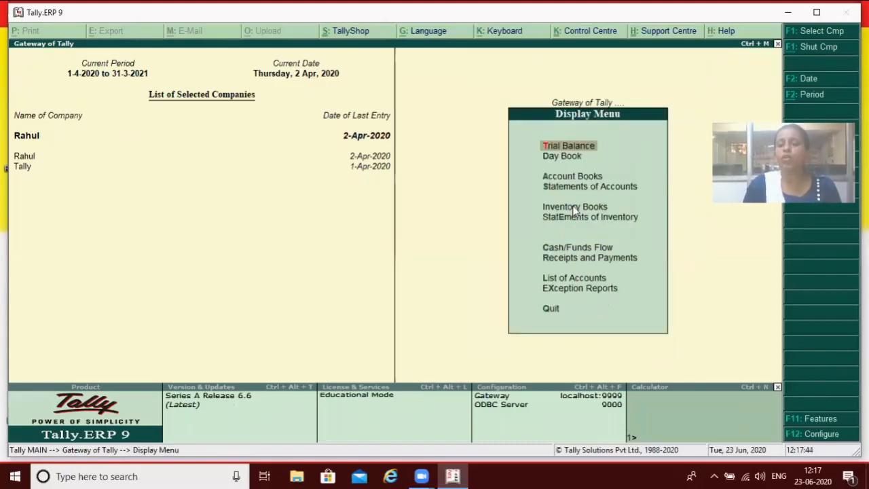
{"action": "key", "text": "Down"}
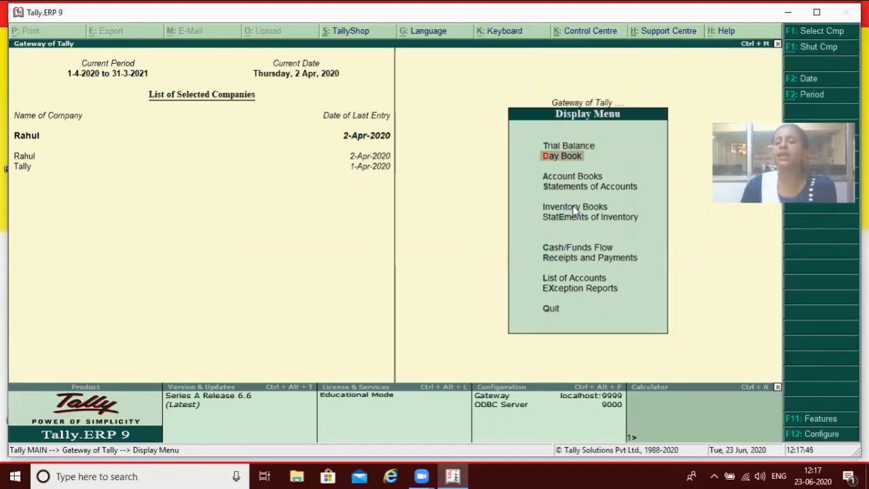
{"action": "key", "text": "Down"}
{"action": "key", "text": "Down"}
{"action": "key", "text": "Down"}
{"action": "key", "text": "Down"}
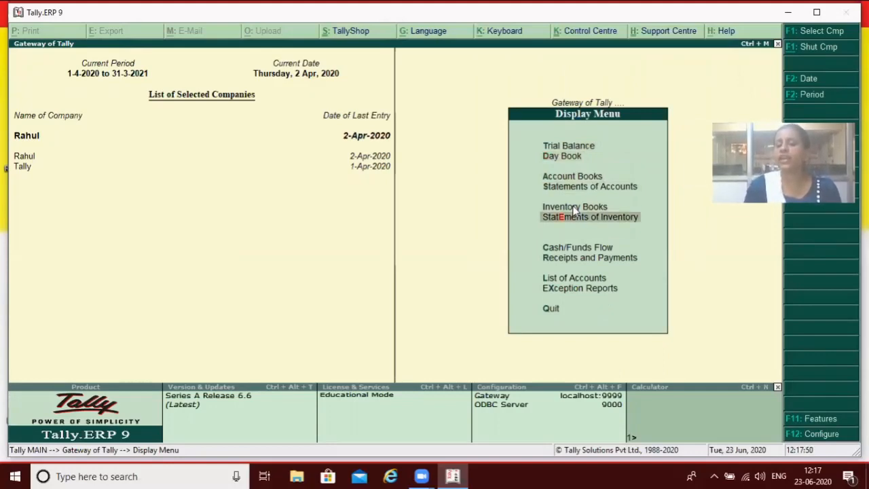
{"action": "key", "text": "Return"}
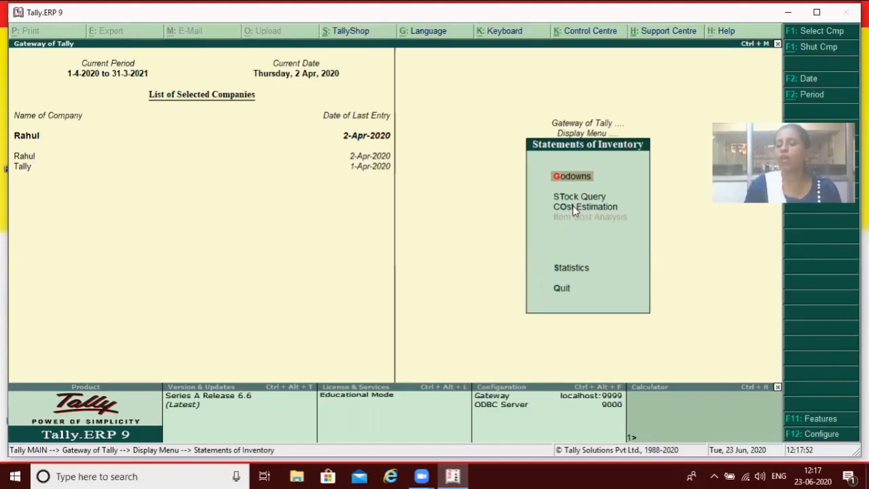
{"action": "key", "text": "Return"}
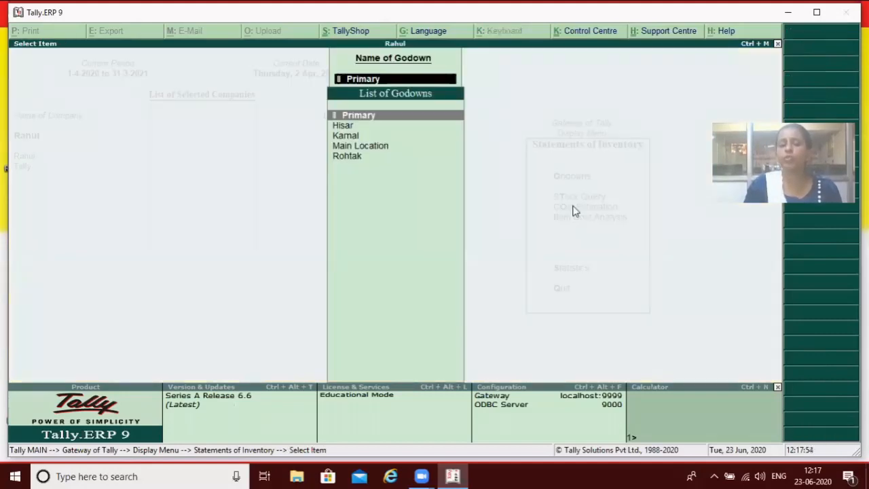
- View the Godown Summary for the Rohtak godown
{"action": "key", "text": "Down"}
{"action": "key", "text": "Down"}
{"action": "key", "text": "Down"}
{"action": "key", "text": "Down"}
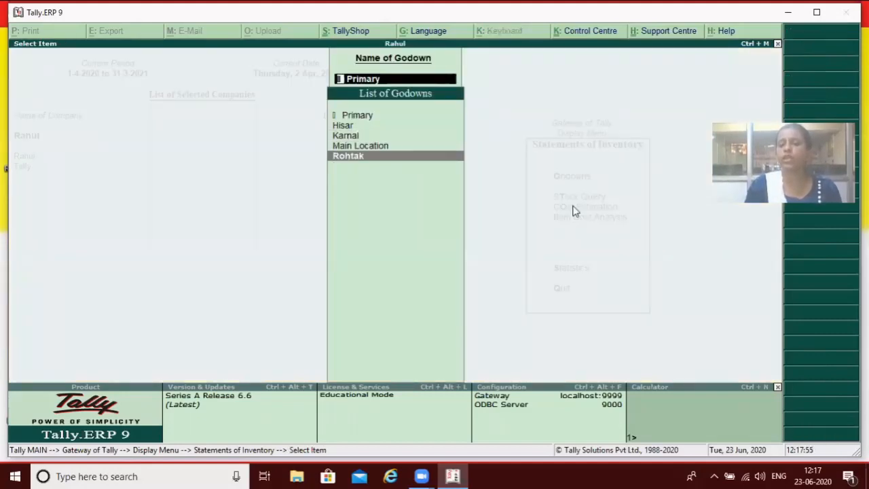
{"action": "key", "text": "Return"}
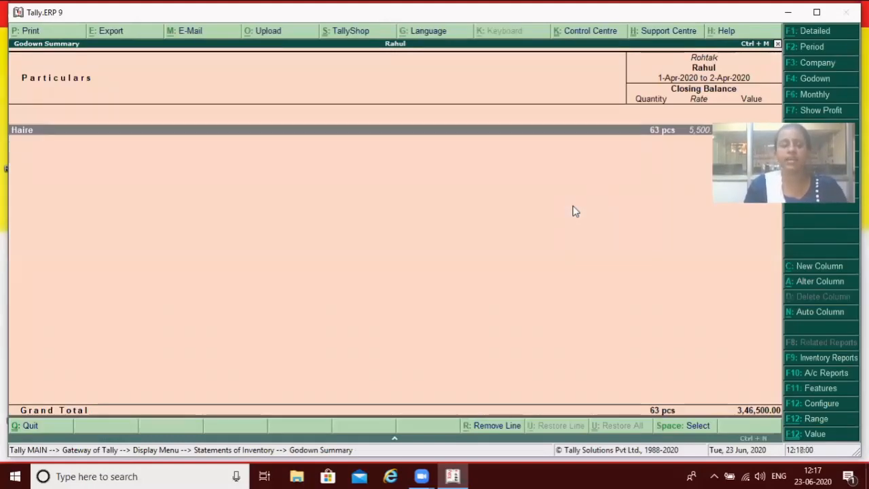
- View the Godown Summary for the Karnal godown and return to the Gateway of Tally
{"action": "key", "text": "Escape"}
{"action": "key", "text": "Up"}
{"action": "key", "text": "Up"}
{"action": "key", "text": "Return"}
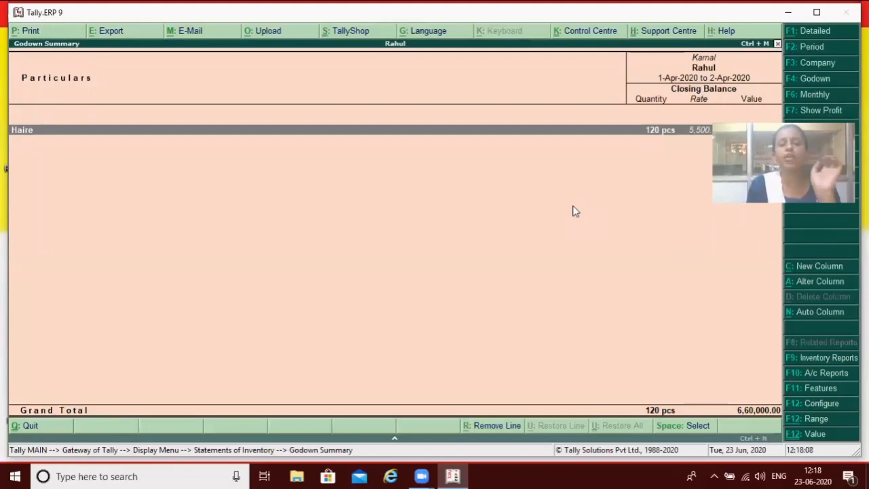
{"action": "key", "text": "Escape"}
{"action": "key", "text": "Escape"}
{"action": "key", "text": "Escape"}
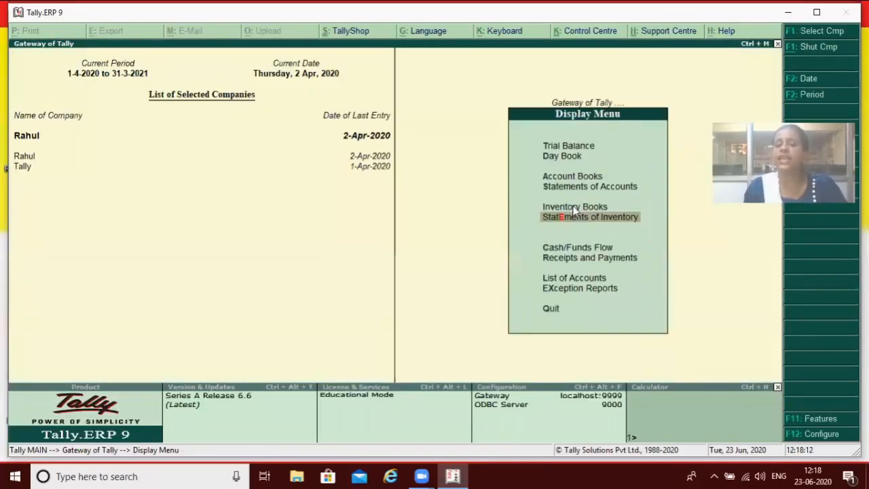
{"action": "key", "text": "Escape"}
- Start a new Receipt voucher and select Sale as the ledger to credit
{"action": "key", "text": "Down"}
{"action": "key", "text": "Down"}
{"action": "key", "text": "Down"}
{"action": "key", "text": "Down"}
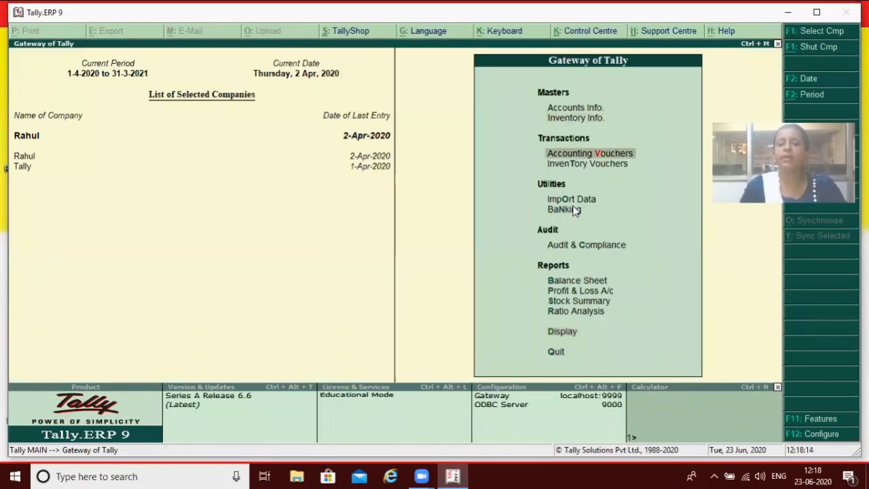
{"action": "key", "text": "Return"}
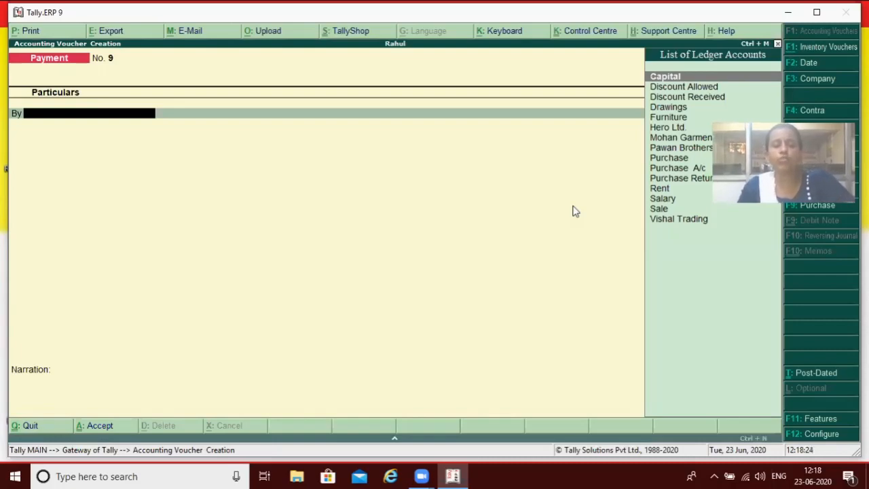
{"action": "key", "text": "F6"}
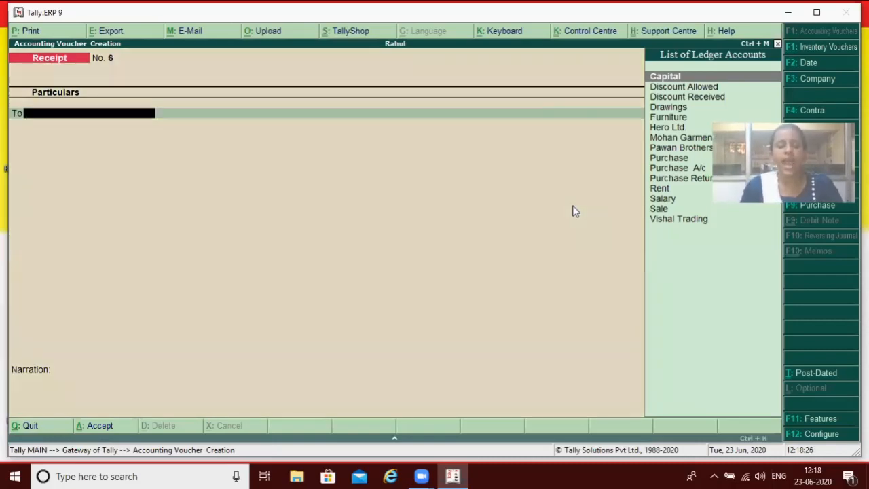
{"action": "type", "text": "C"}
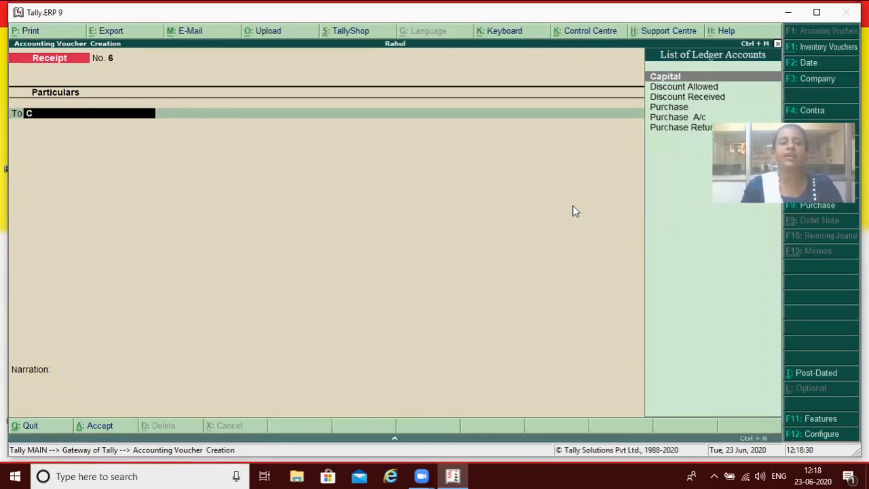
{"action": "key", "text": "BackSpace"}
{"action": "type", "text": "S"}
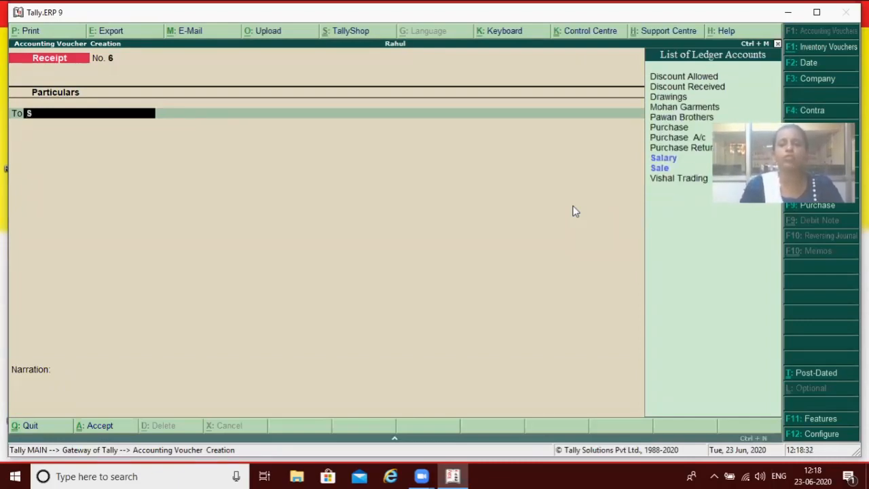
{"action": "key", "text": "Down"}
{"action": "key", "text": "Return"}
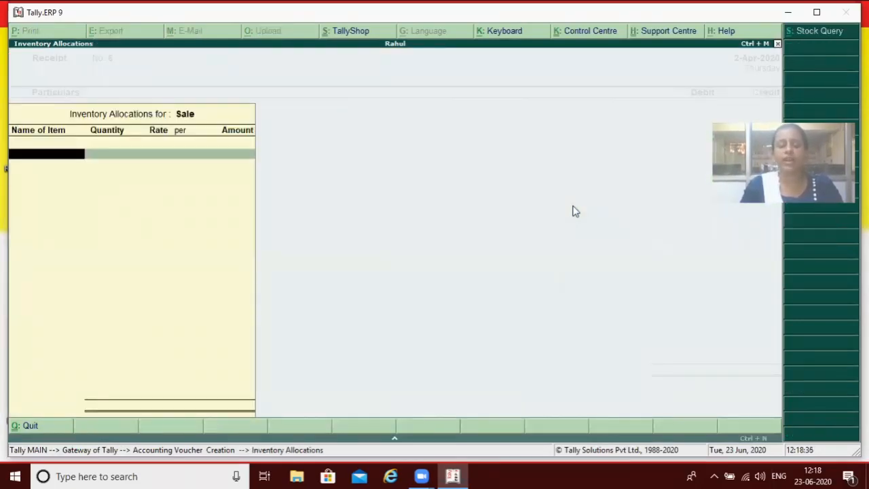
- Add Cooler as the sold item and allocate 20 pcs from the Karnal godown at the default rate of 6,000.00
{"action": "type", "text": "C"}
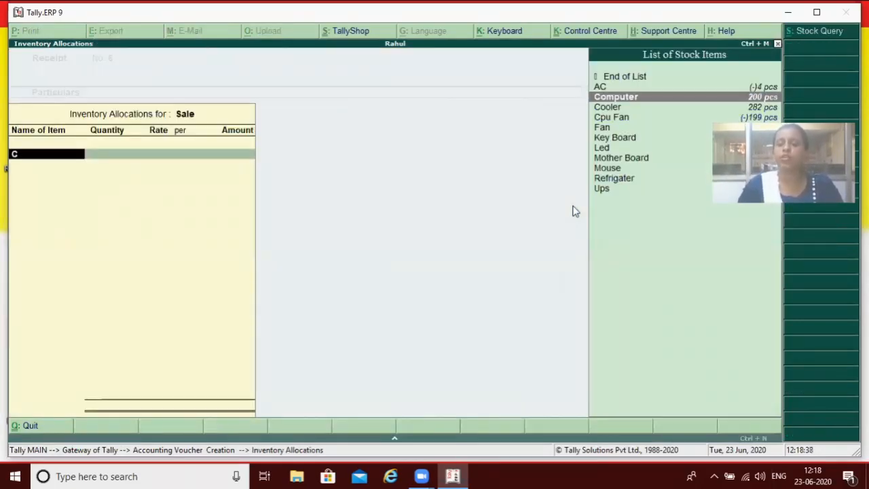
{"action": "key", "text": "Down"}
{"action": "key", "text": "Return"}
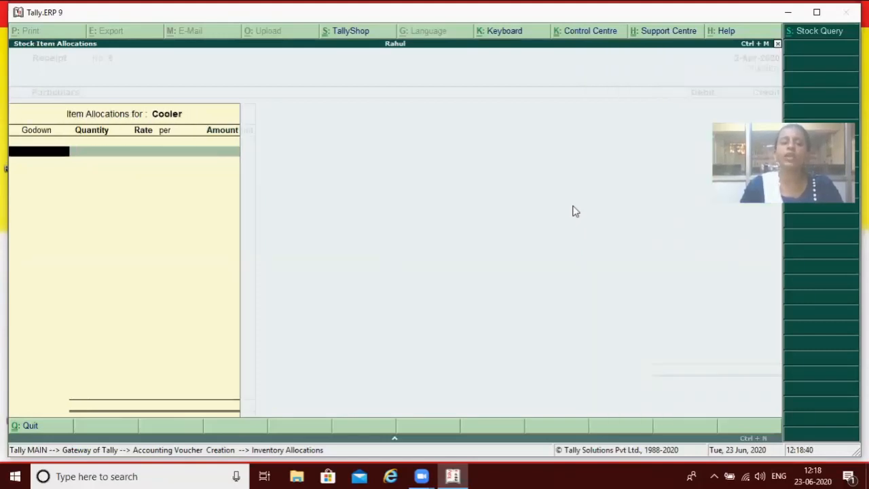
{"action": "type", "text": "K"}
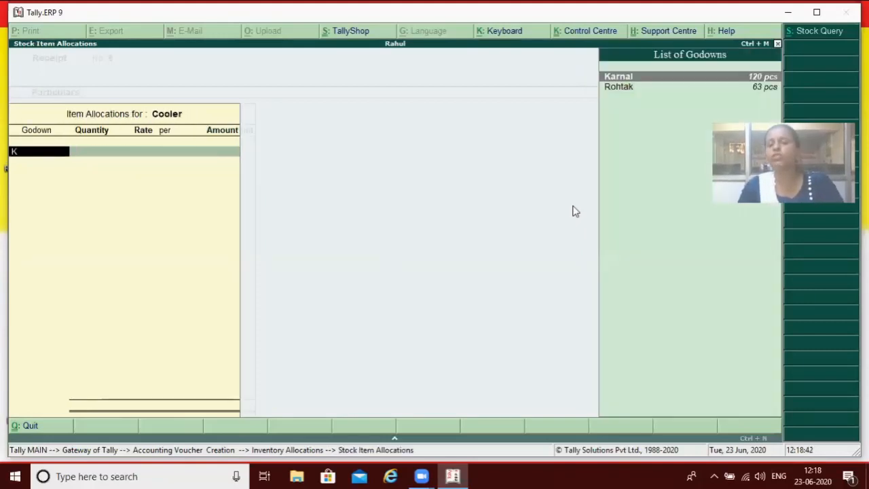
{"action": "key", "text": "Return"}
{"action": "type", "text": "20"}
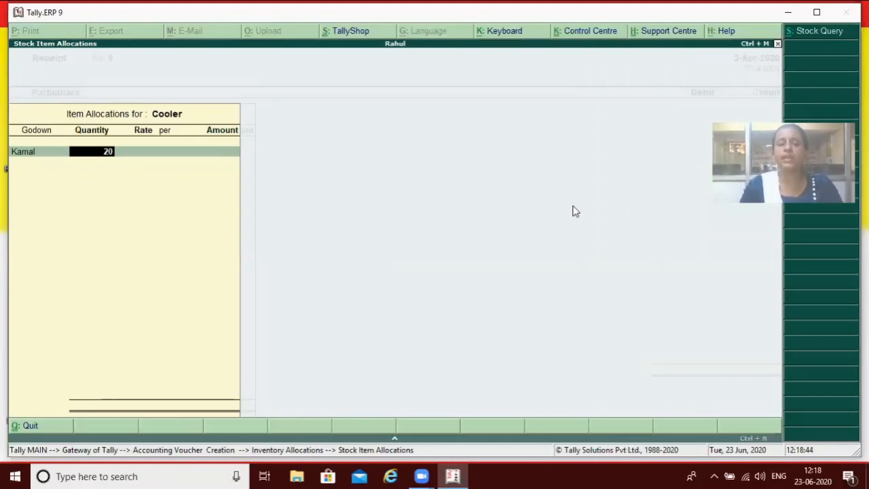
{"action": "key", "text": "Return"}
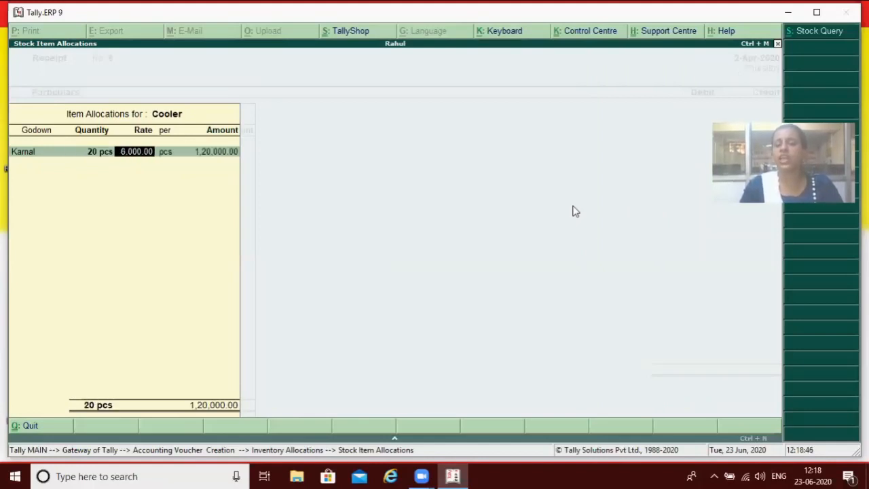
{"action": "key", "text": "Return"}
{"action": "key", "text": "Return"}
{"action": "key", "text": "Return"}
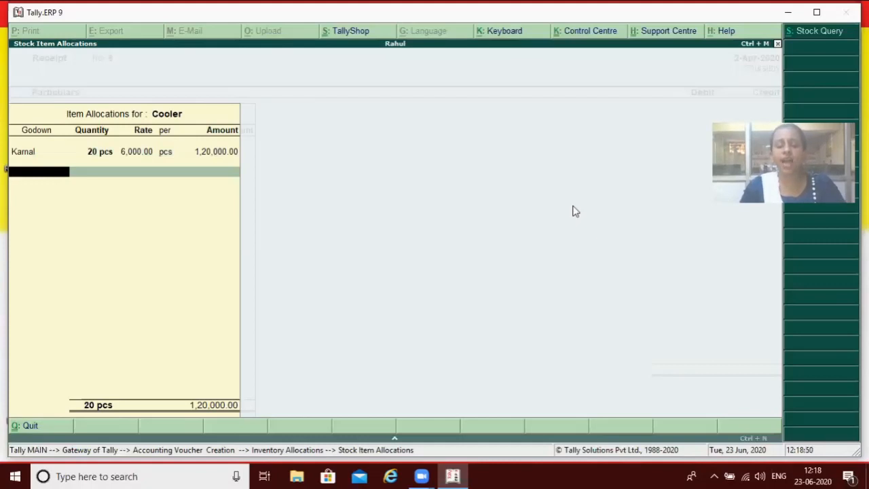
- Allocate 30 pcs of the Cooler sale to the Hisar godown at the default rate
{"action": "key", "text": "Return"}
{"action": "type", "text": "30"}
{"action": "key", "text": "Return"}
{"action": "key", "text": "BackSpace"}
{"action": "key", "text": "Return"}
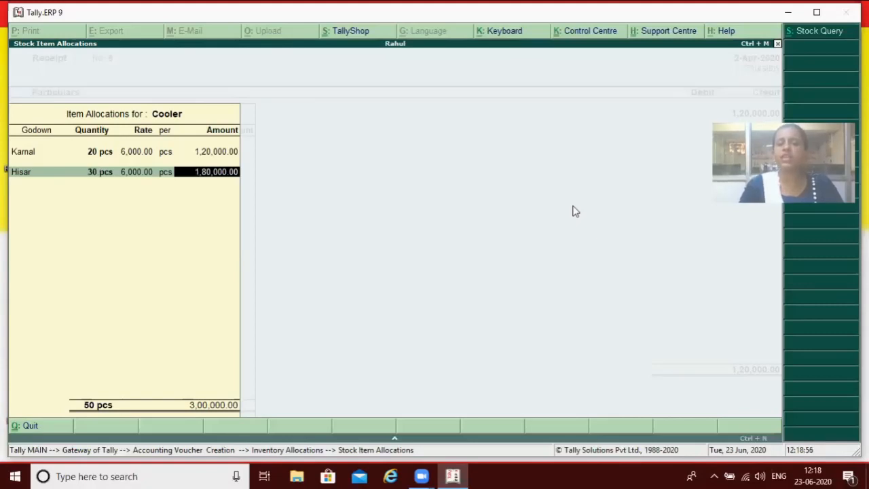
{"action": "key", "text": "Return"}
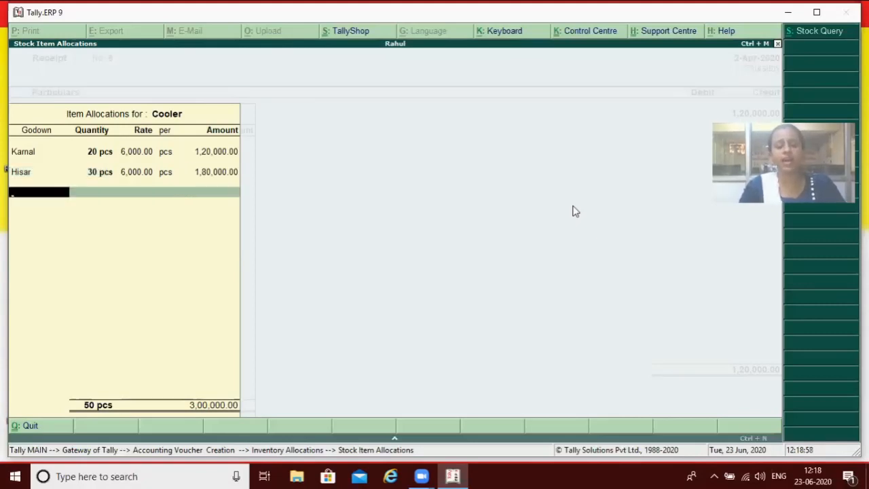
- Allocate 41 pcs of the Cooler sale to the Rohtak godown at the default rate
{"action": "type", "text": "R"}
{"action": "key", "text": "Return"}
{"action": "type", "text": "41 pcs"}
{"action": "key", "text": "Return"}
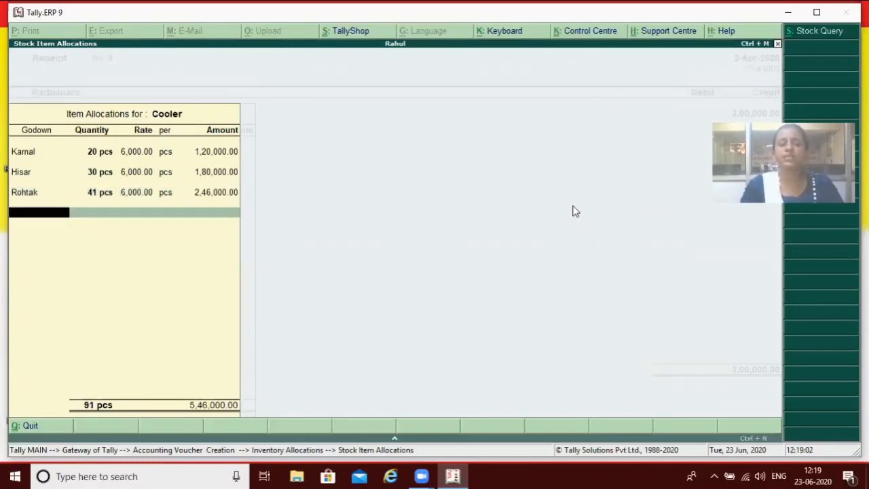
- End the allocations, accept the Receipt voucher with Cash as the debit ledger, and return to the Gateway of Tally
{"action": "key", "text": "Return"}
{"action": "key", "text": "Return"}
{"action": "key", "text": "Return"}
{"action": "key", "text": "Return"}
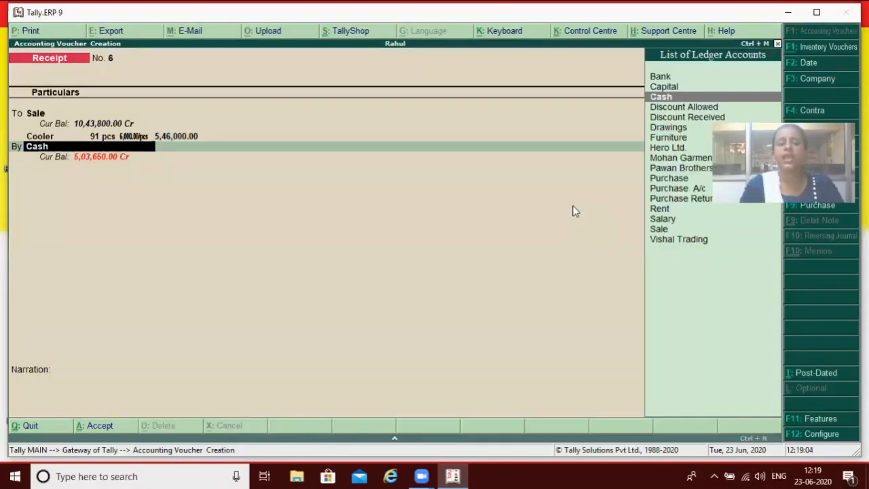
{"action": "key", "text": "Return"}
{"action": "key", "text": "Return"}
{"action": "key", "text": "Return"}
{"action": "key", "text": "Return"}
{"action": "key", "text": "Return"}
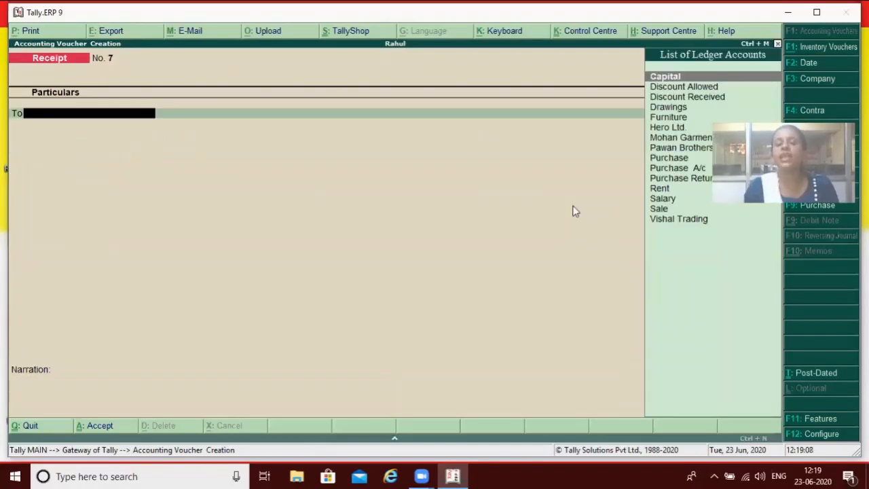
{"action": "key", "text": "Escape"}
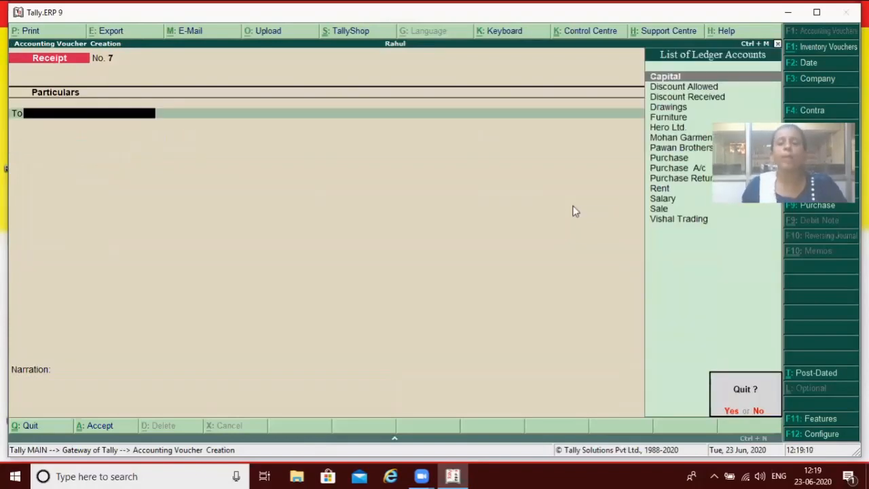
{"action": "key", "text": "Return"}
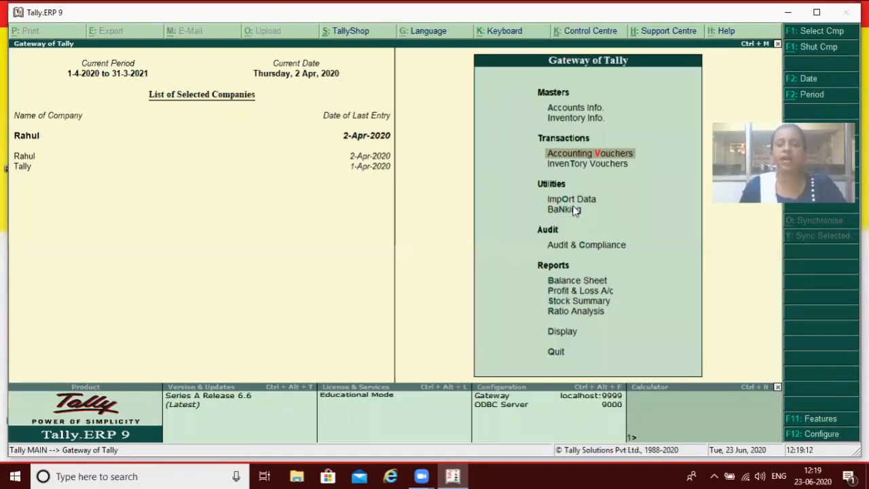
- Reopen the Godowns inventory report up to the godown selection to check stock after the Cooler sale
{"action": "key", "text": "Down"}
{"action": "key", "text": "Down"}
{"action": "key", "text": "Down"}
{"action": "key", "text": "Down"}
{"action": "key", "text": "Down"}
{"action": "key", "text": "Down"}
{"action": "key", "text": "Down"}
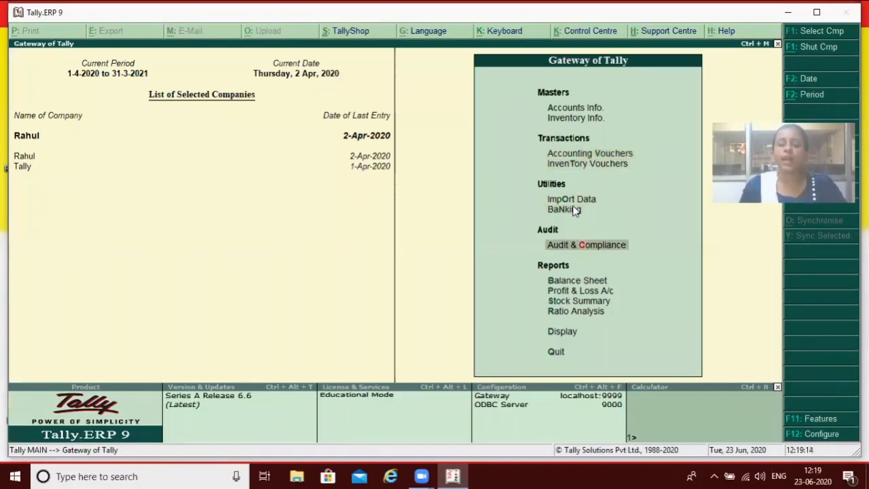
{"action": "key", "text": "Down"}
{"action": "key", "text": "Down"}
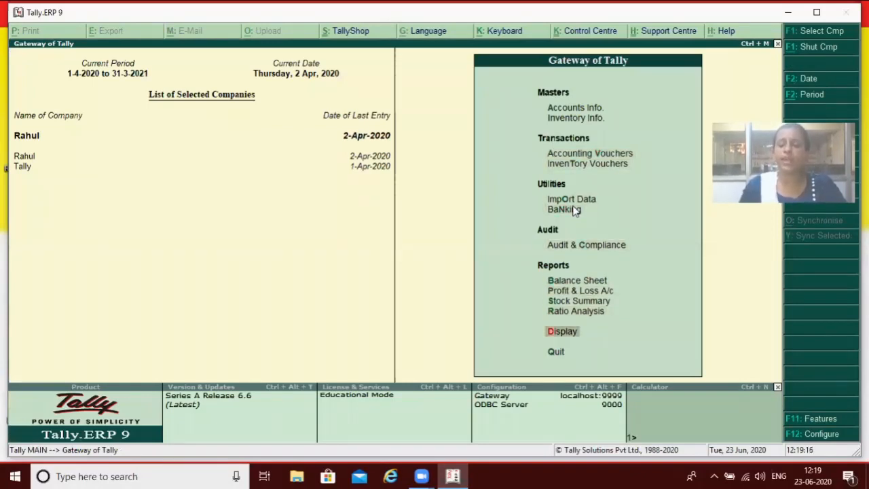
{"action": "key", "text": "Return"}
{"action": "key", "text": "Down"}
{"action": "key", "text": "Down"}
{"action": "key", "text": "Down"}
{"action": "key", "text": "Down"}
{"action": "key", "text": "Down"}
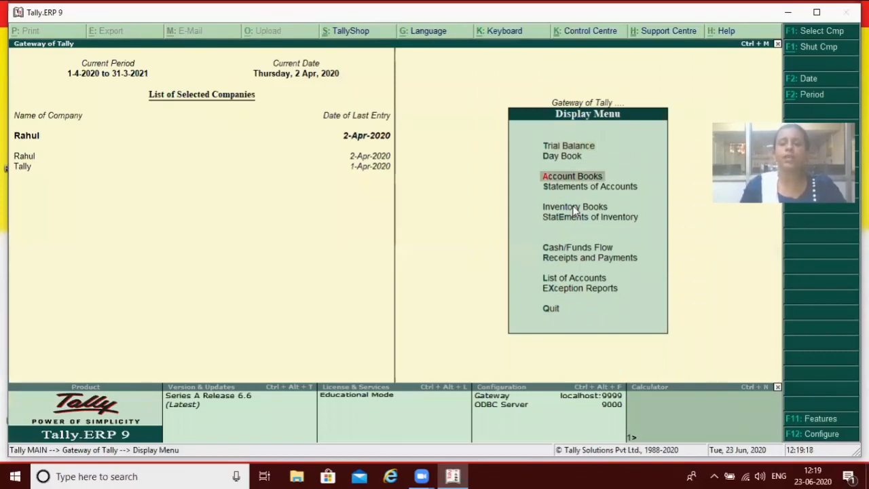
{"action": "key", "text": "Return"}
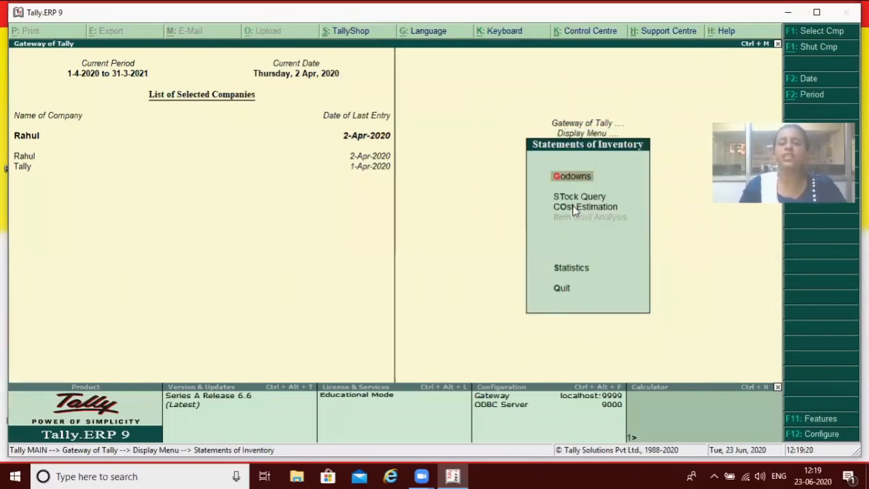
{"action": "key", "text": "Return"}
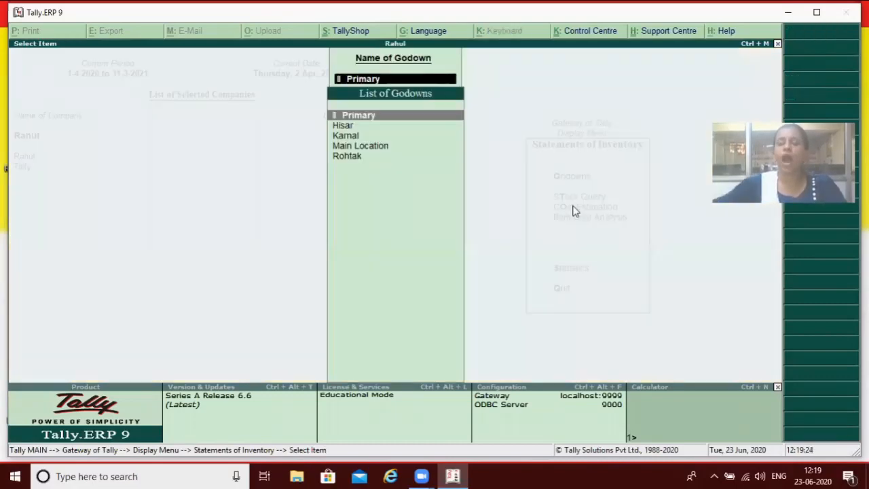
- View the Hisar godown's stock summary, drill into the Haire group to its items, and return to the godown selection
{"action": "key", "text": "Down"}
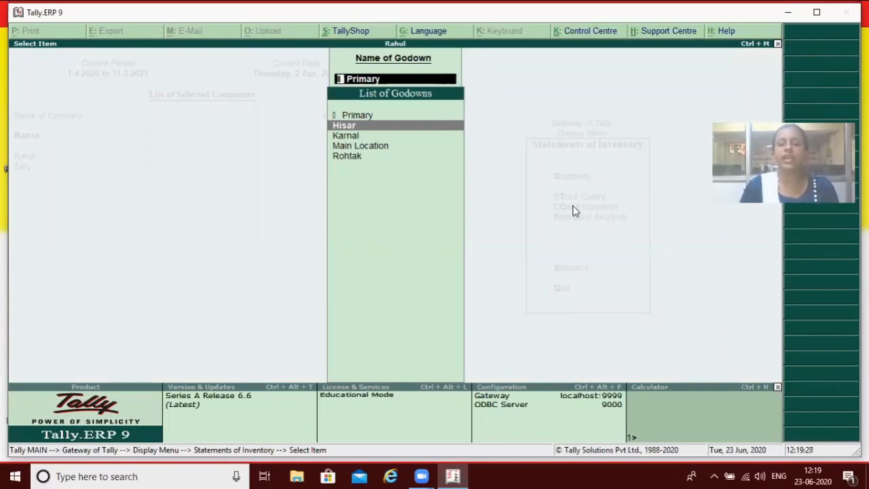
{"action": "key", "text": "Return"}
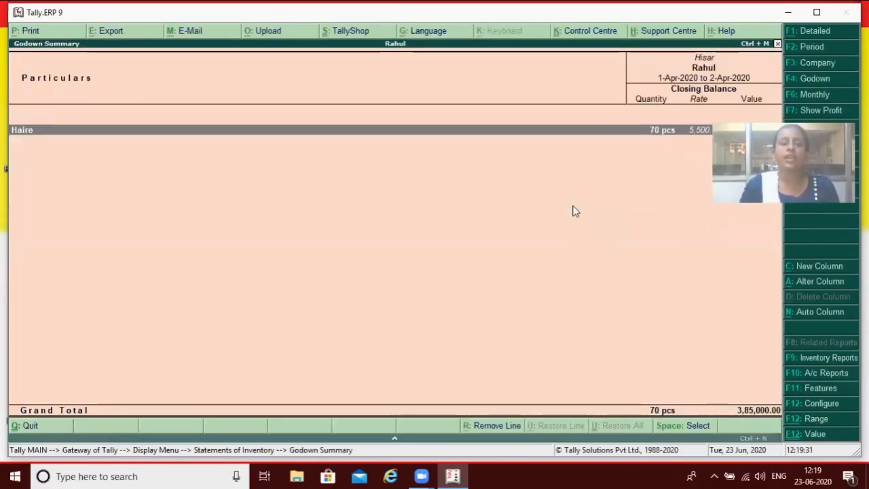
{"action": "key", "text": "Return"}
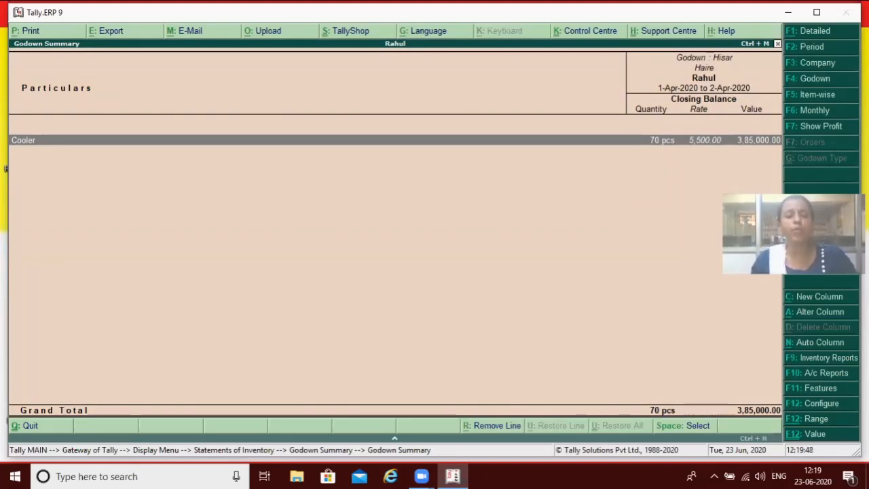
{"action": "key", "text": "Escape"}
{"action": "key", "text": "Escape"}
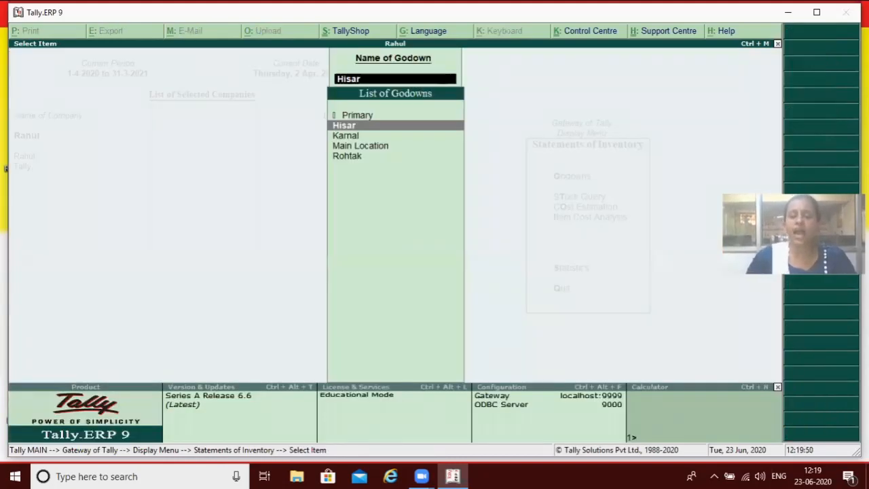
- View the Karnal godown's stock summary and return to the godown selection
{"action": "key", "text": "Down"}
{"action": "key", "text": "Return"}
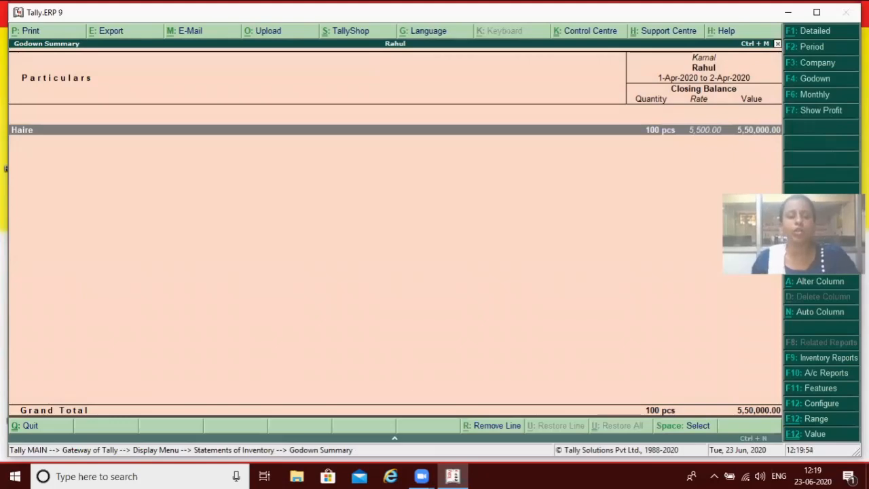
{"action": "key", "text": "Escape"}
- View the Rohtak godown's stock summary, and close the inventory reports back to the Gateway of Tally
{"action": "key", "text": "Up"}
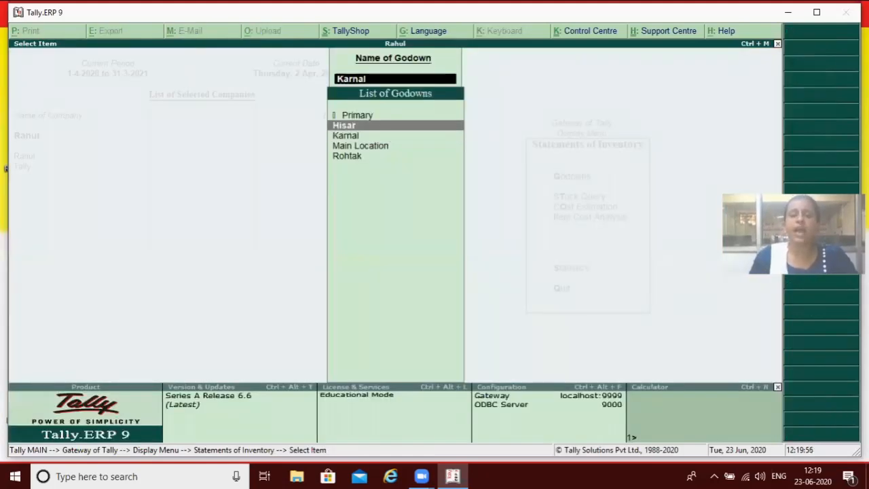
{"action": "key", "text": "Down"}
{"action": "key", "text": "Down"}
{"action": "key", "text": "Down"}
{"action": "key", "text": "Return"}
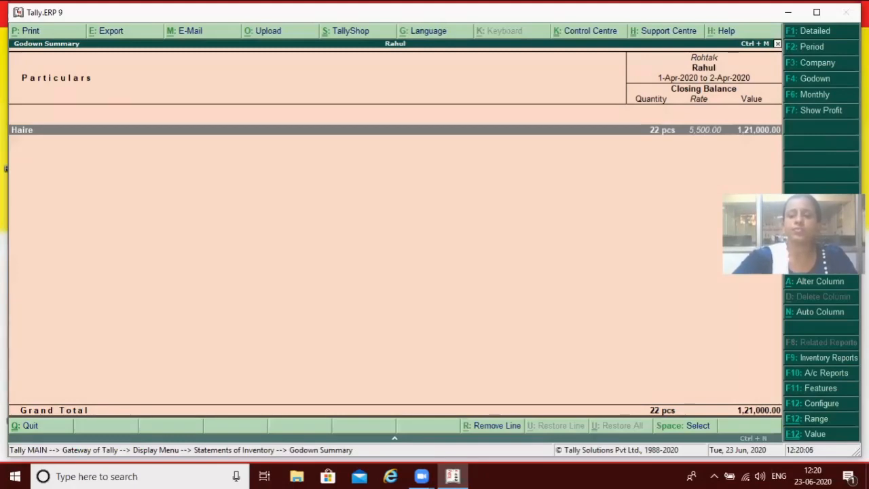
{"action": "key", "text": "Escape"}
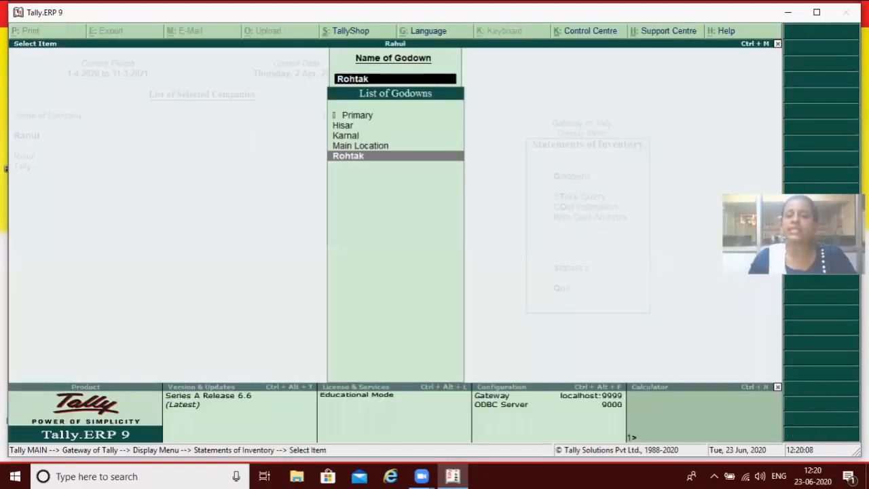
{"action": "key", "text": "Escape"}
{"action": "key", "text": "Escape"}
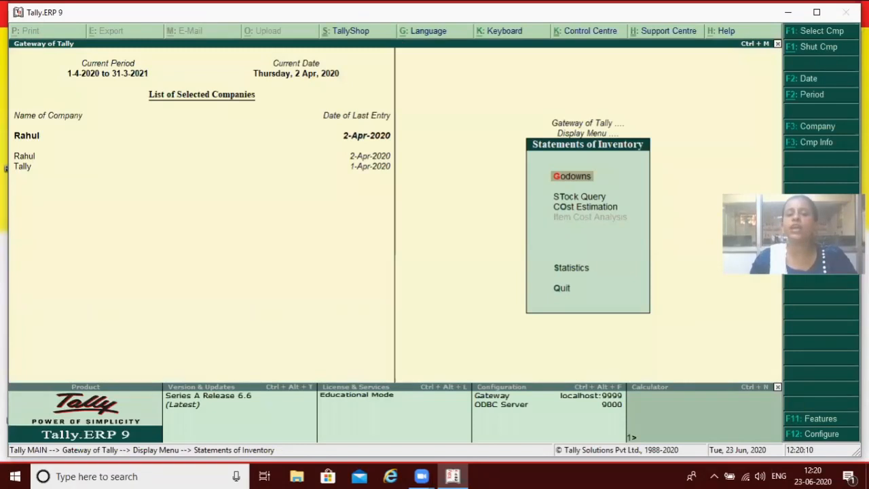
{"action": "key", "text": "Escape"}
{"action": "key", "text": "Escape"}
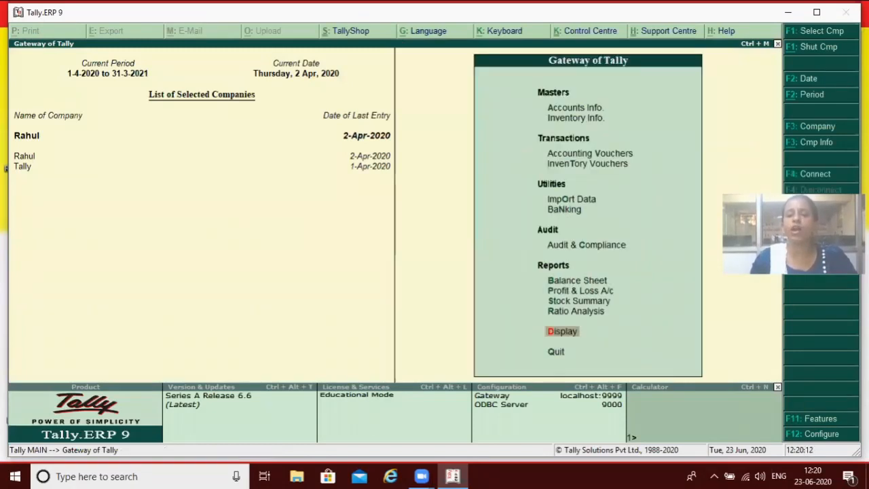